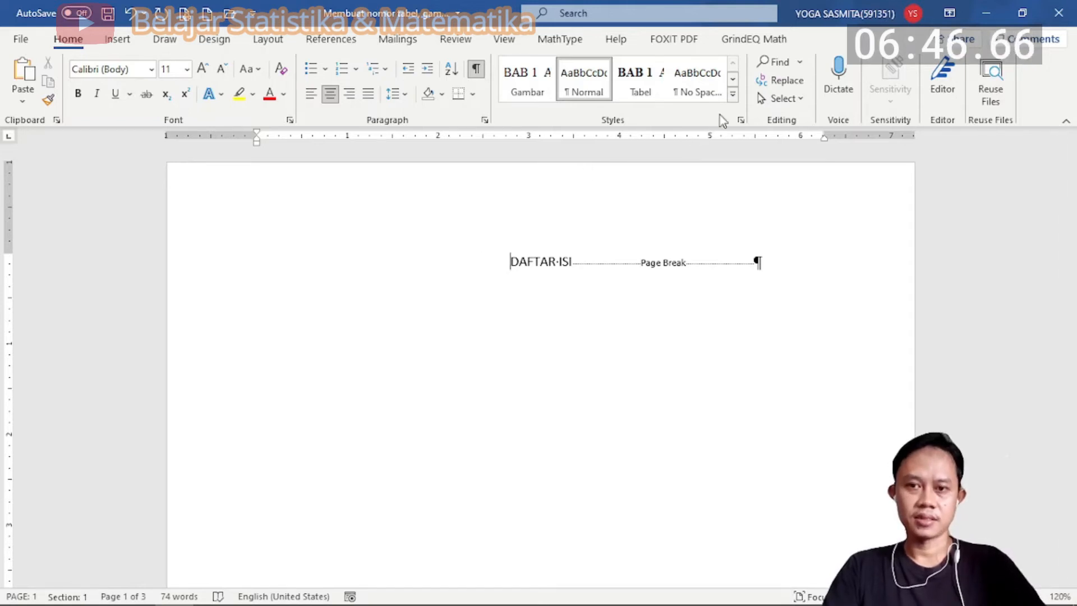
# Format the DAFTAR ISI title as a centred Heading 1 without its BAB number and start two new lines below it
pyautogui.click(734, 95)
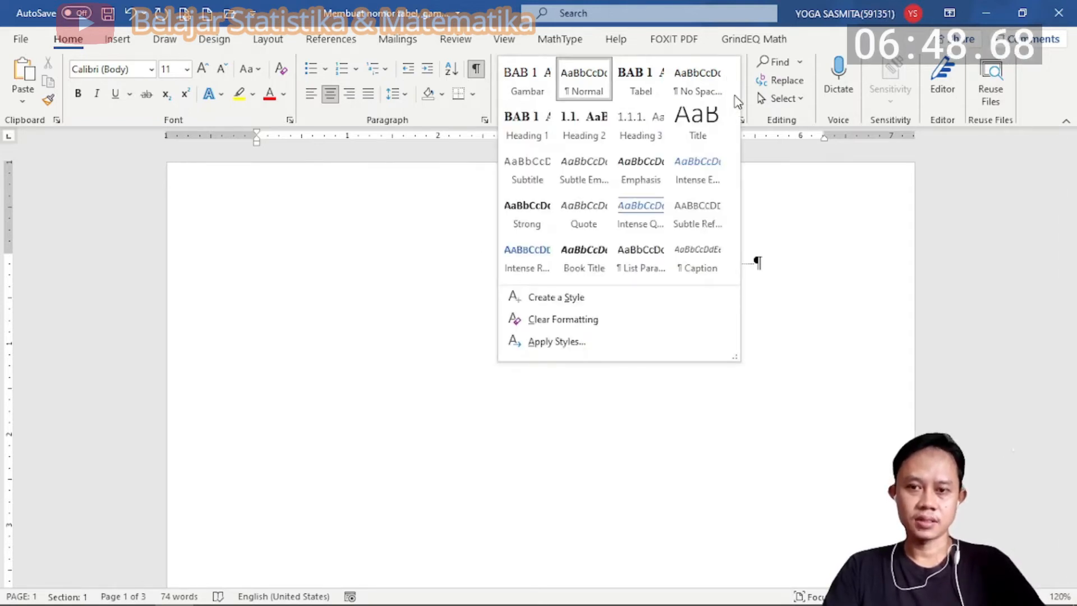
pyautogui.click(524, 136)
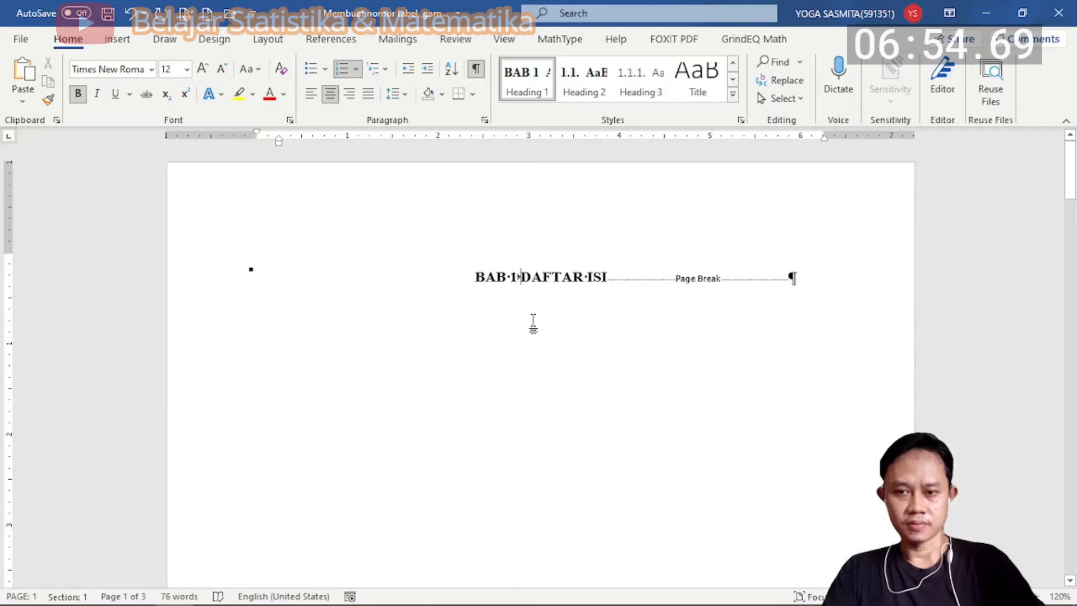
pyautogui.press('BackSpace')
pyautogui.press('BackSpace')
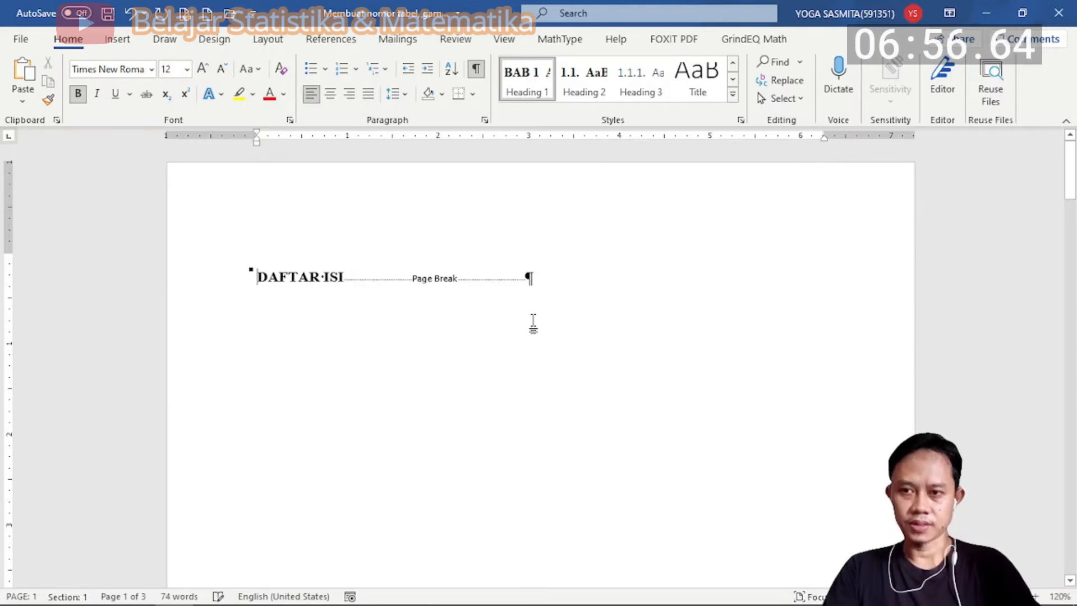
pyautogui.click(331, 95)
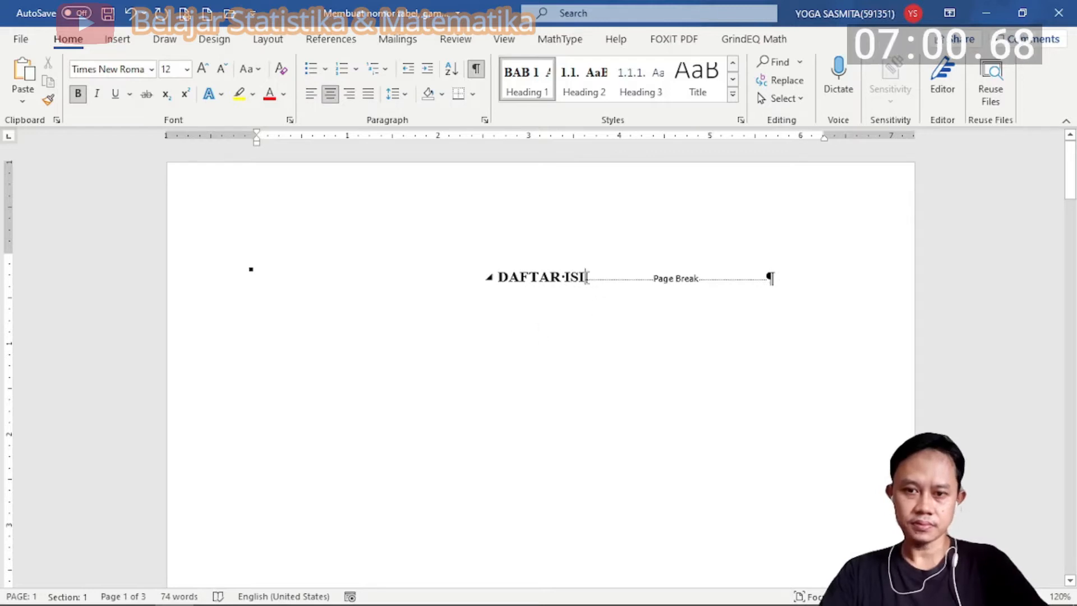
pyautogui.press('Return')
pyautogui.press('Return')
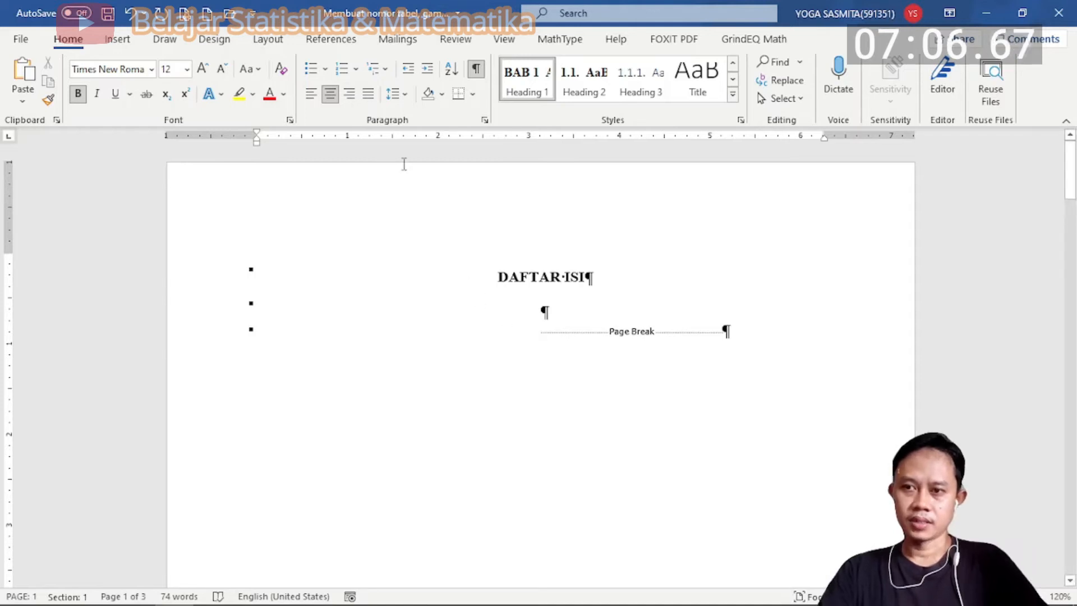
# Start a custom table of contents on the line before the page break and set it to show 2 levels
pyautogui.click(332, 39)
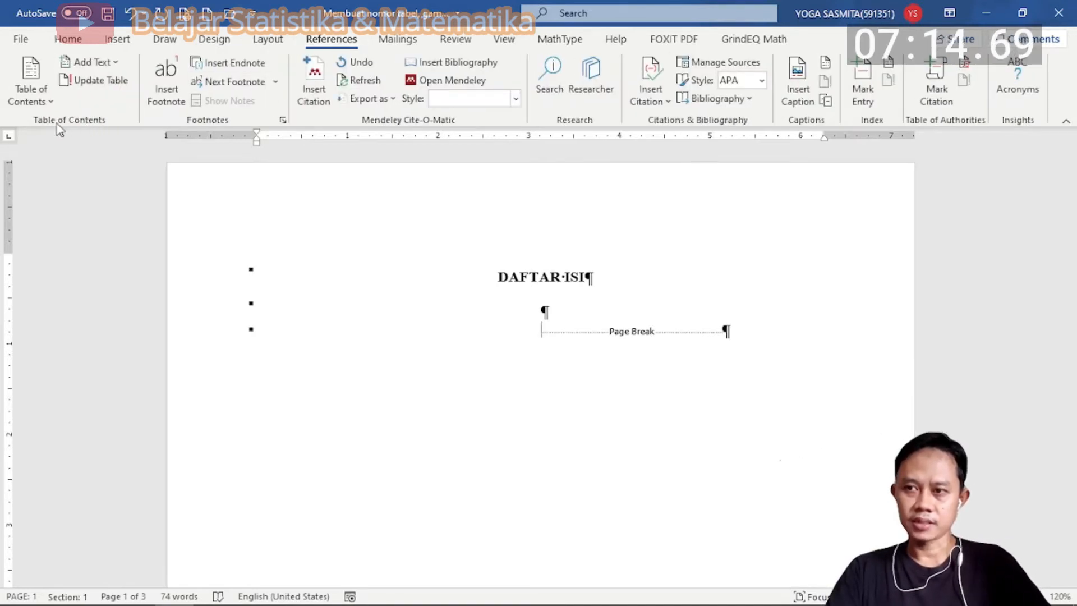
pyautogui.click(27, 102)
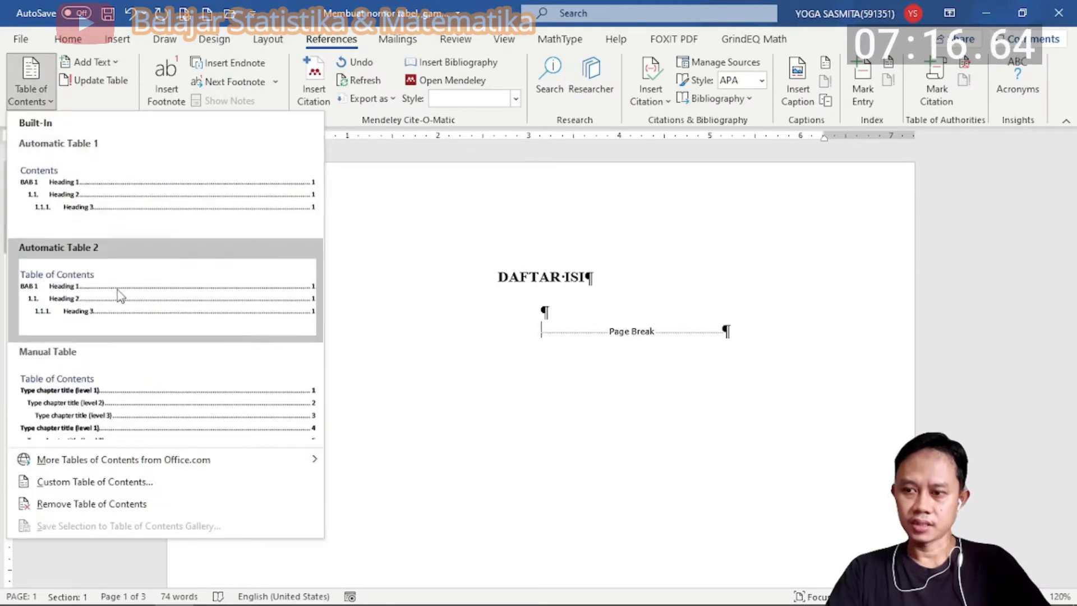
pyautogui.click(136, 486)
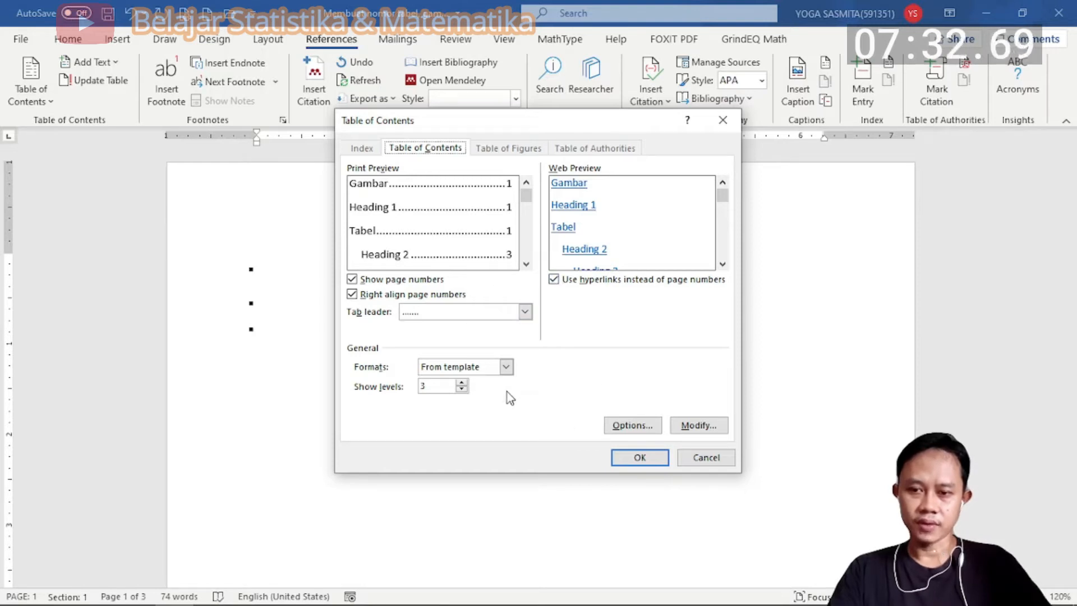
pyautogui.click(461, 389)
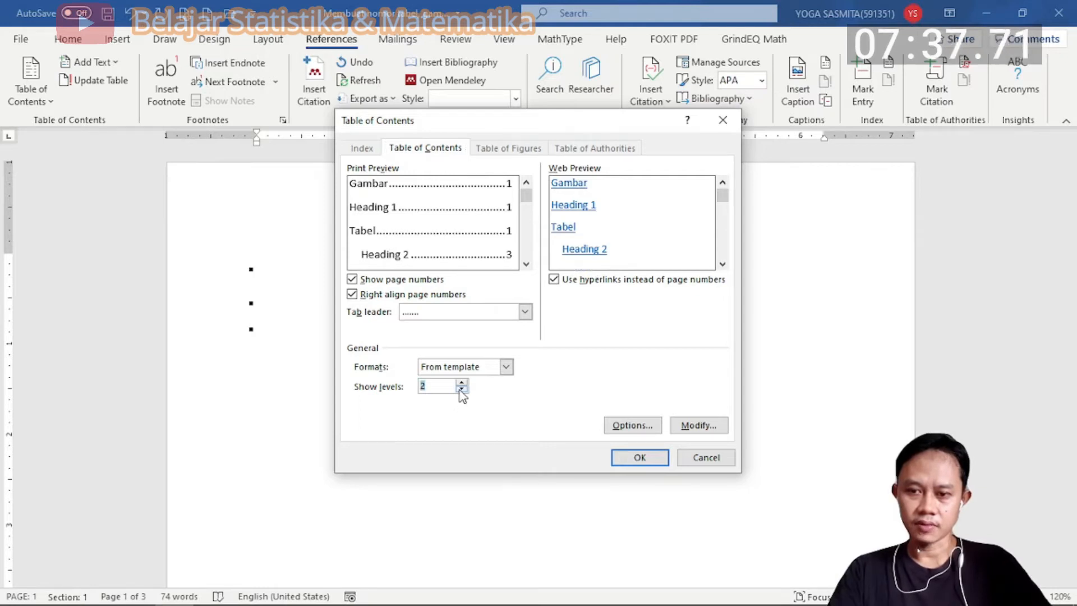
# Clear the TOC levels of the Gambar and Tabel styles in the options and insert the table of contents
pyautogui.click(631, 426)
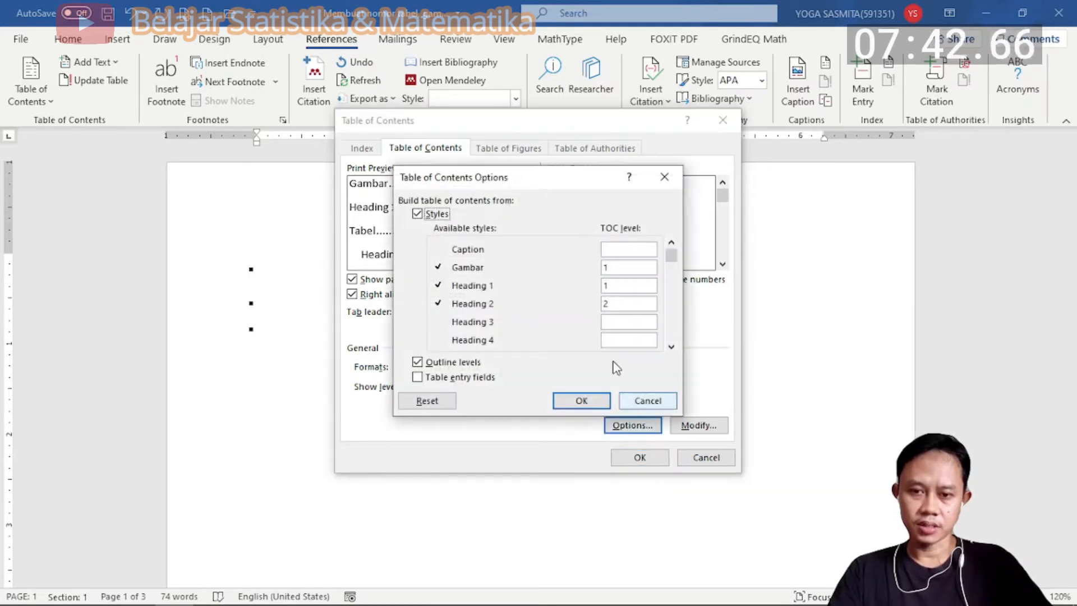
pyautogui.click(624, 267)
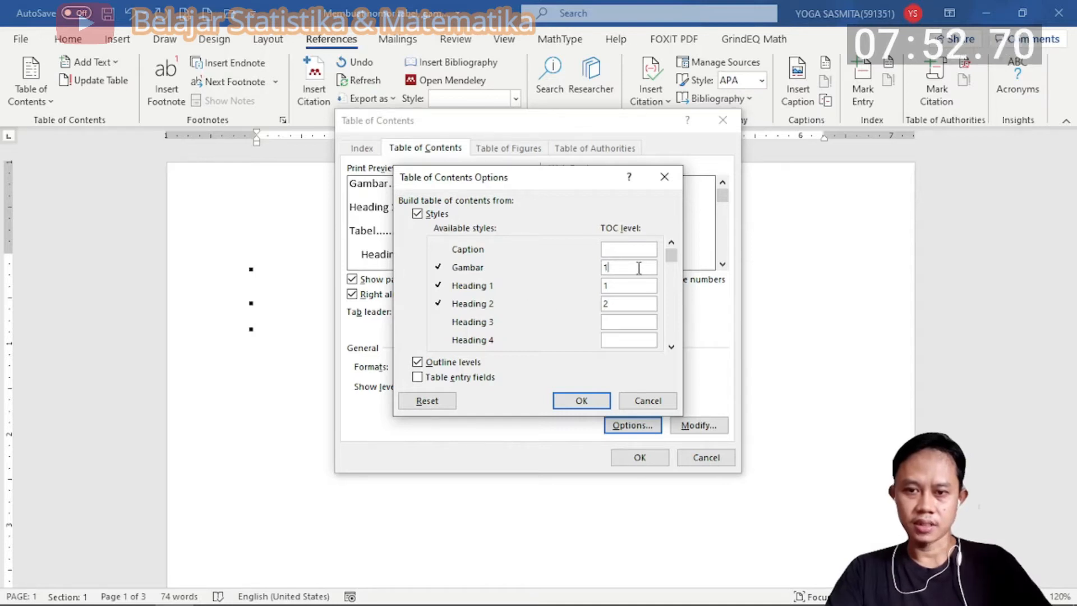
pyautogui.press('BackSpace')
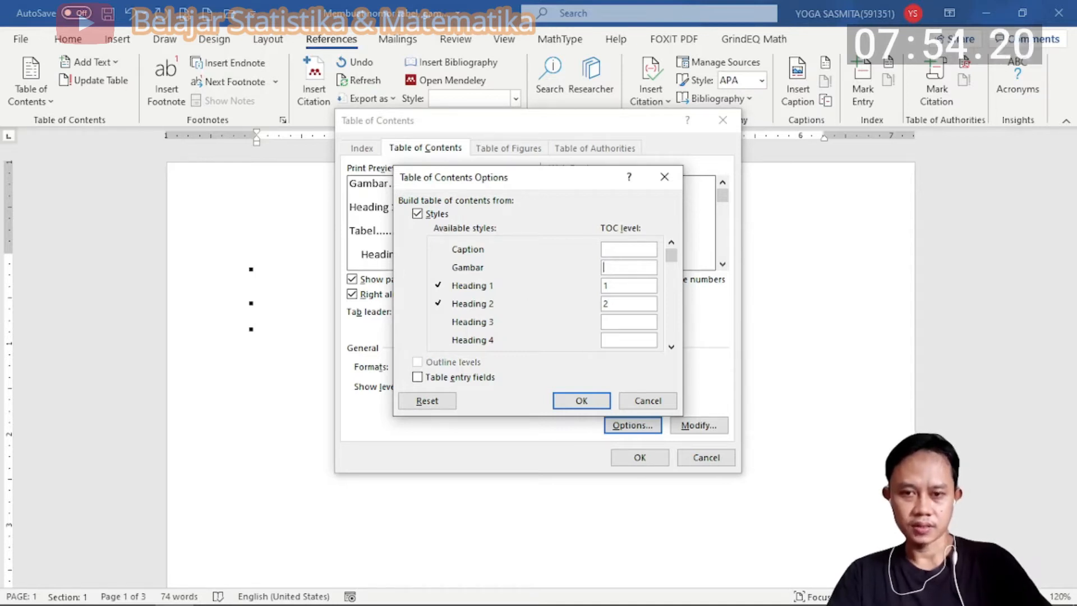
pyautogui.click(636, 286)
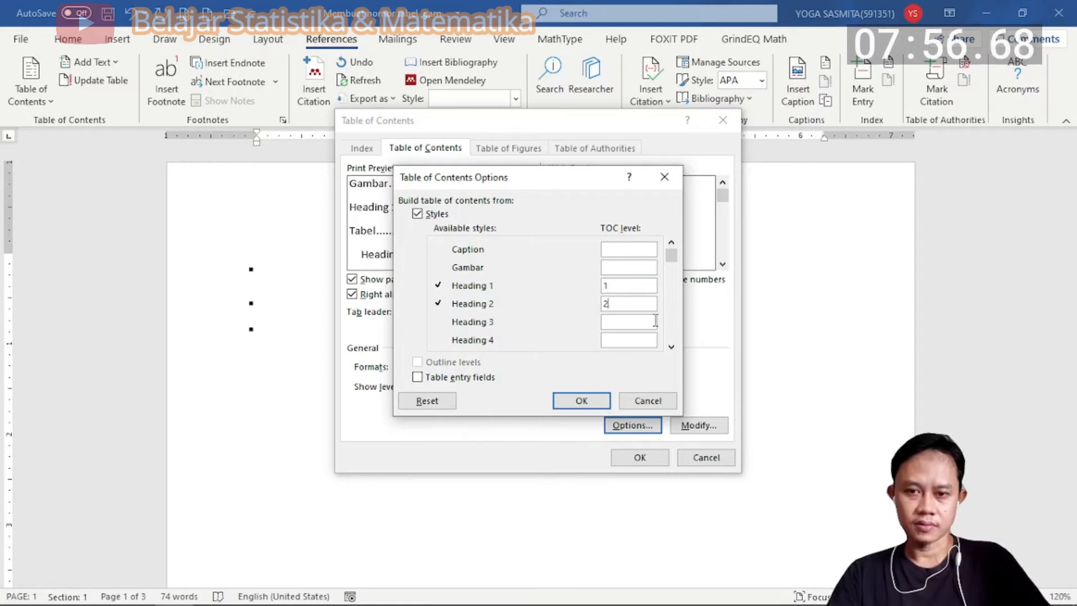
pyautogui.click(671, 347)
pyautogui.click(671, 347)
pyautogui.click(671, 348)
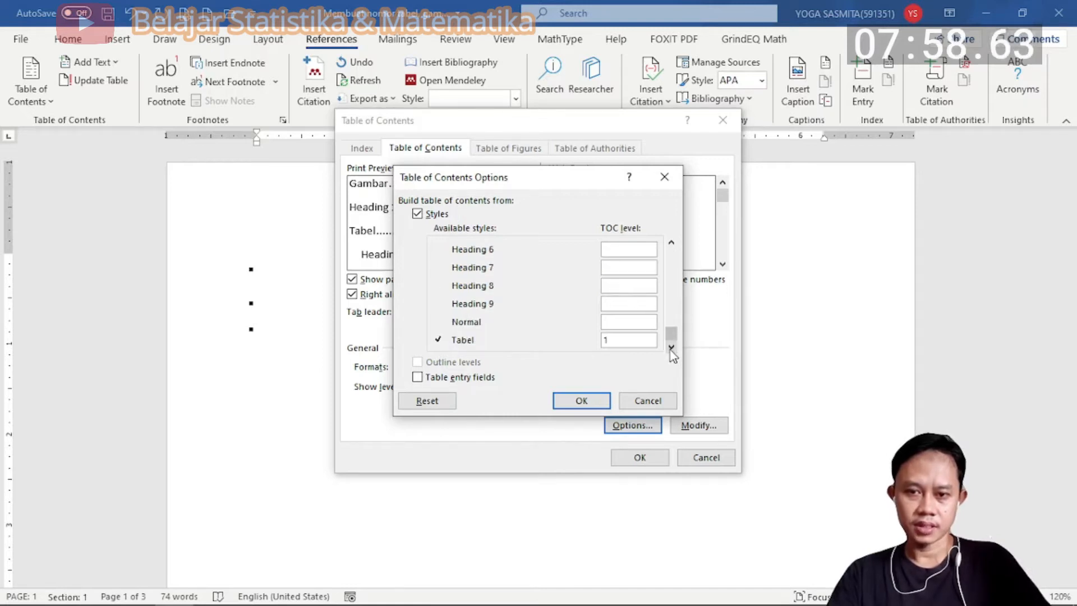
pyautogui.click(615, 340)
pyautogui.press('BackSpace')
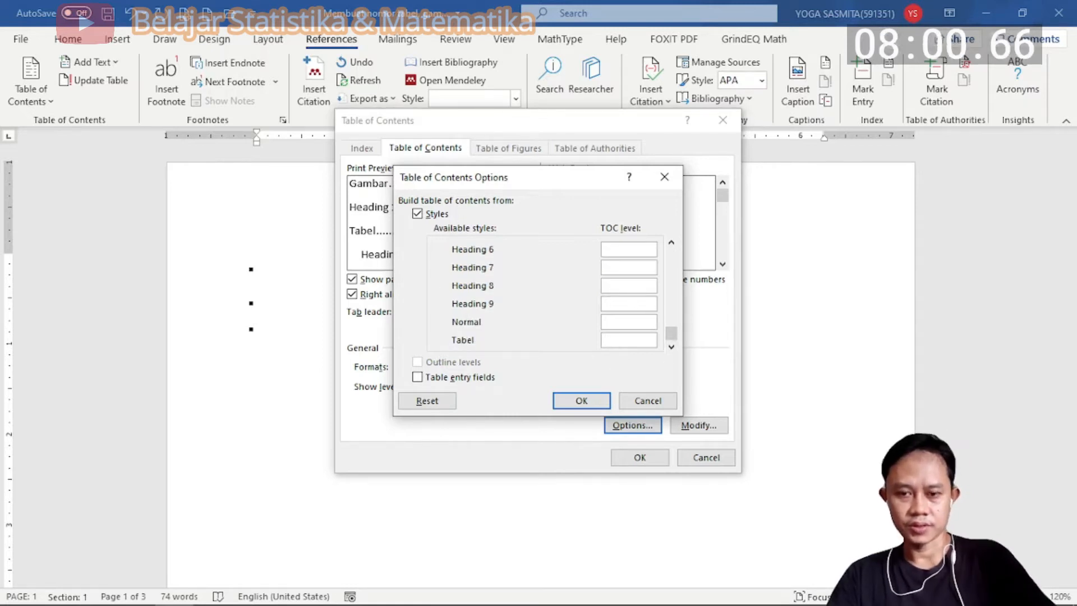
pyautogui.click(582, 401)
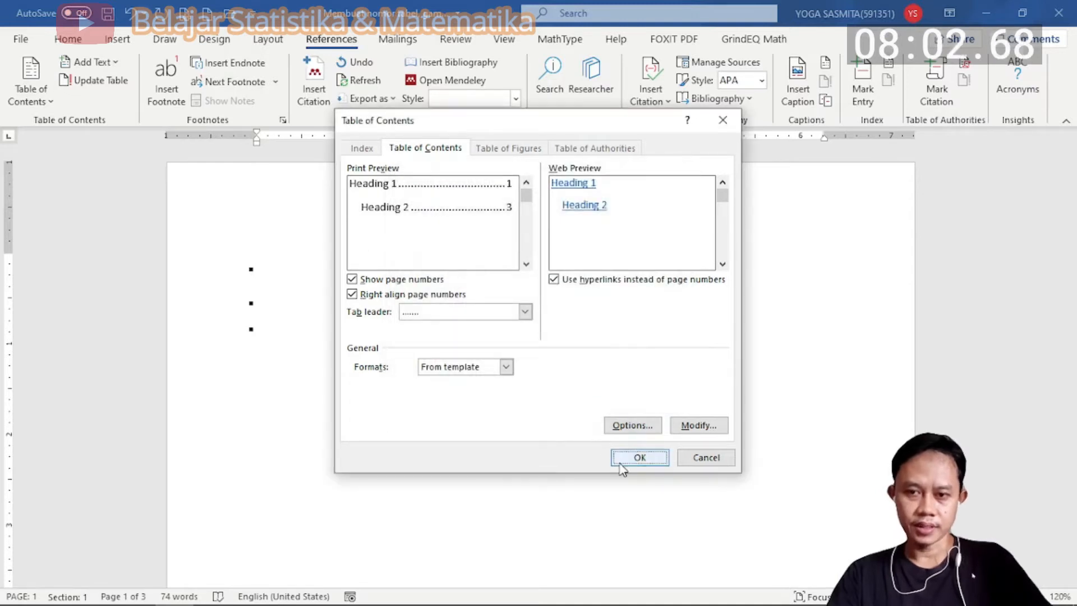
pyautogui.click(639, 458)
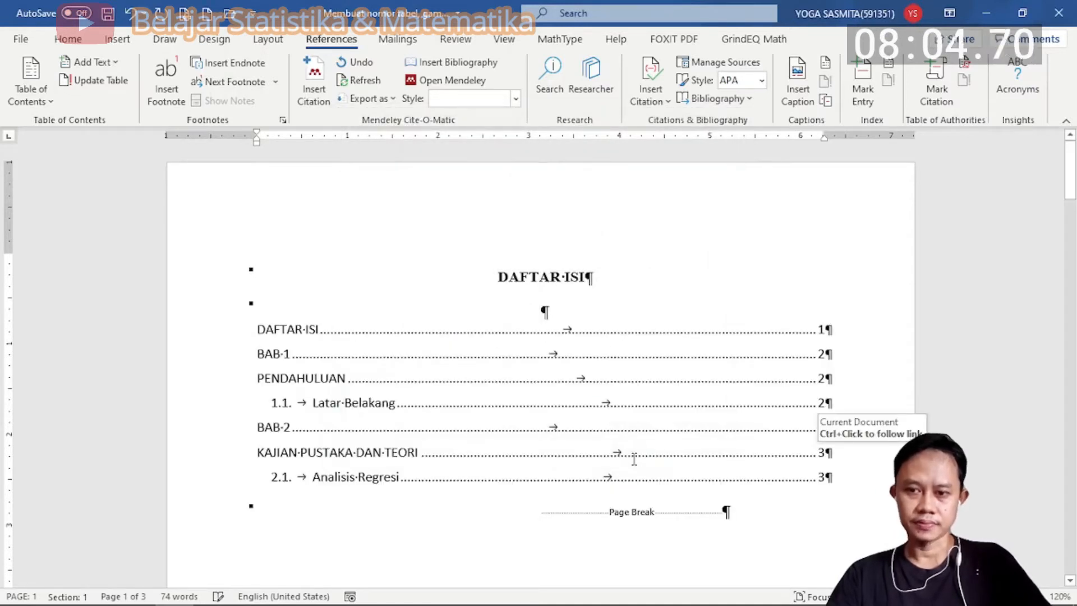
# Examine the inserted table of contents with the formatting marks hidden, and show the marks again
pyautogui.click(71, 39)
pyautogui.click(476, 68)
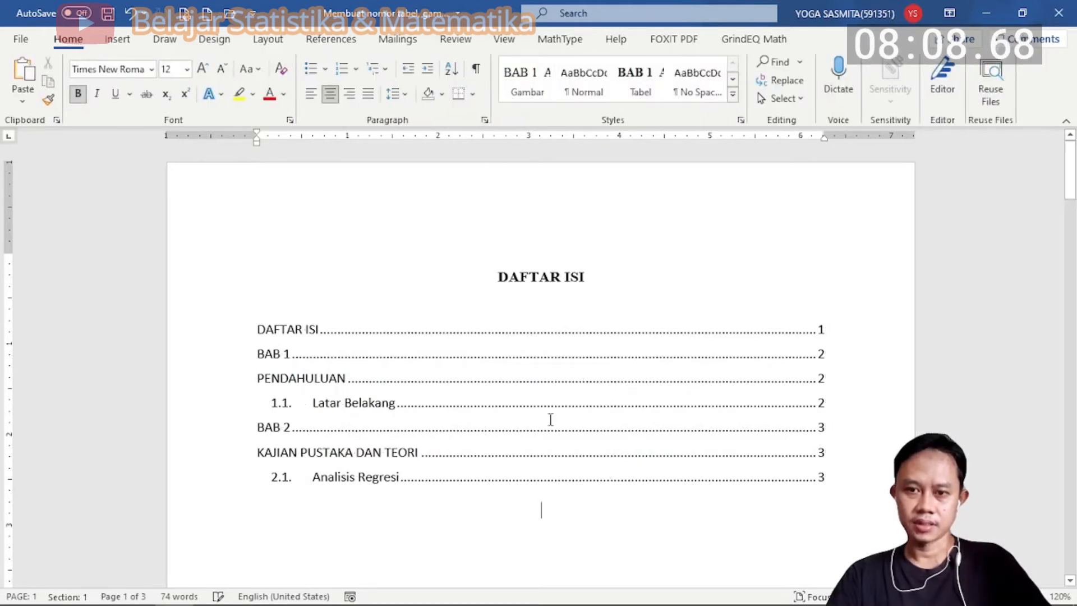
pyautogui.scroll(-1, 550, 428)
pyautogui.scroll(-2, 550, 429)
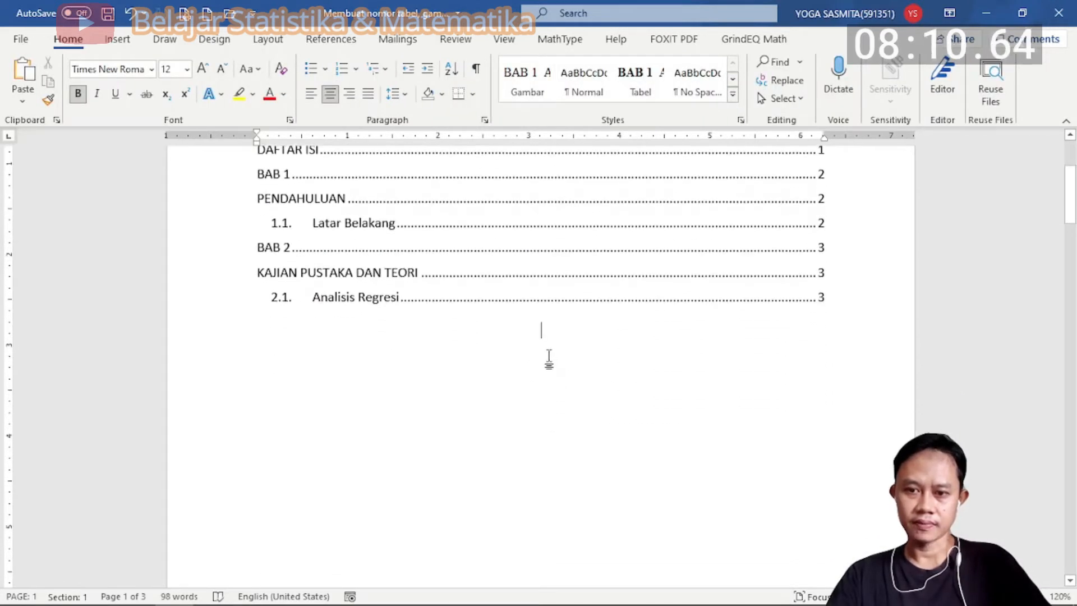
pyautogui.click(476, 70)
# Insert another page break after the one that follows the table of contents to create a new page
pyautogui.click(777, 338)
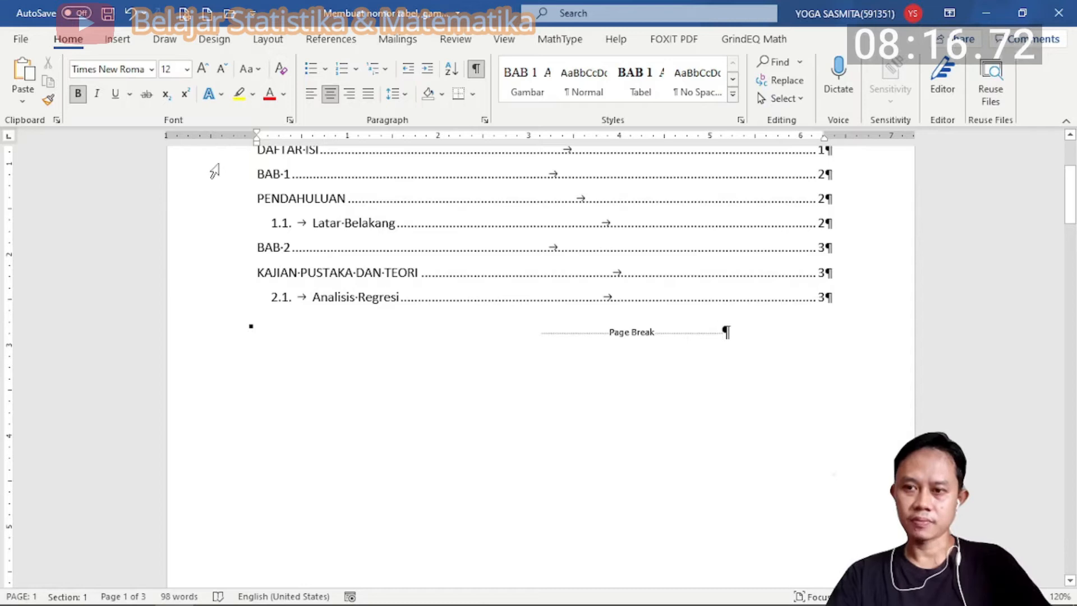
pyautogui.click(117, 40)
pyautogui.click(45, 98)
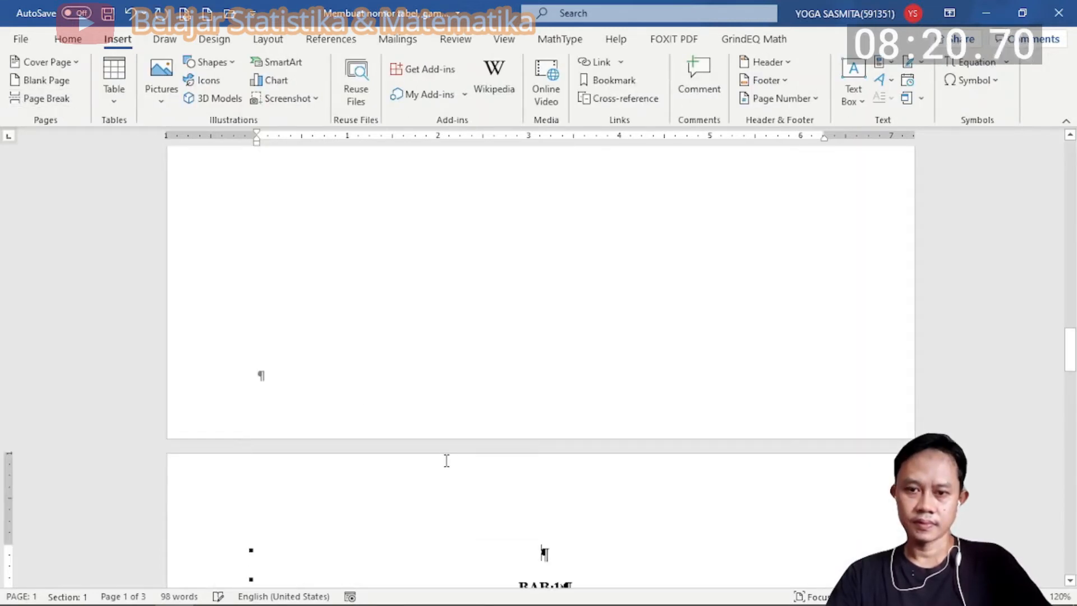
# Enter the title DAFTAR TABEL before the page break on the new second page
pyautogui.scroll(14, 445, 460)
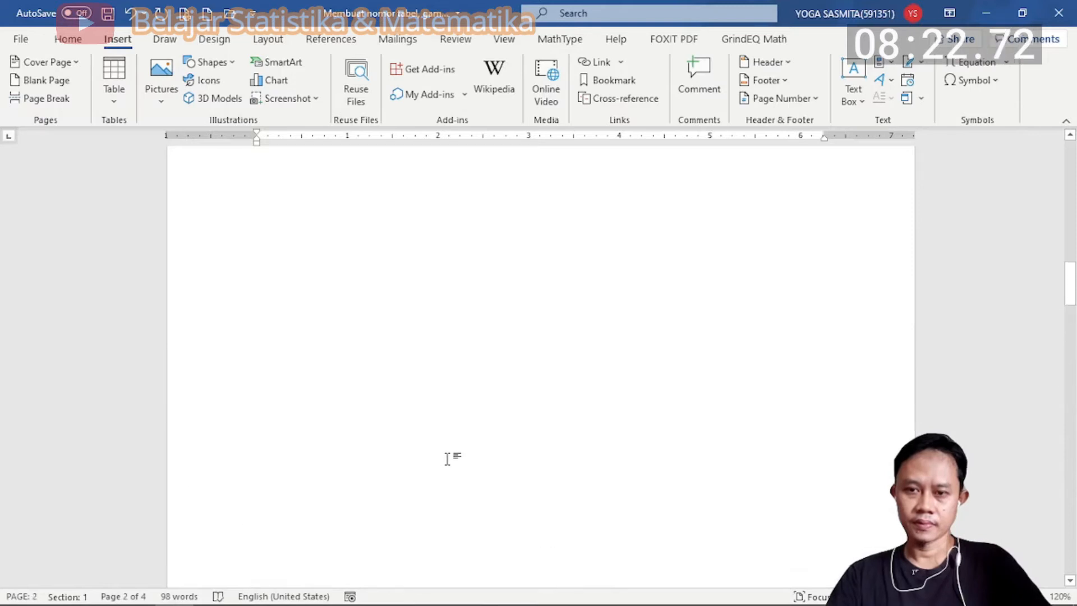
pyautogui.scroll(3, 448, 458)
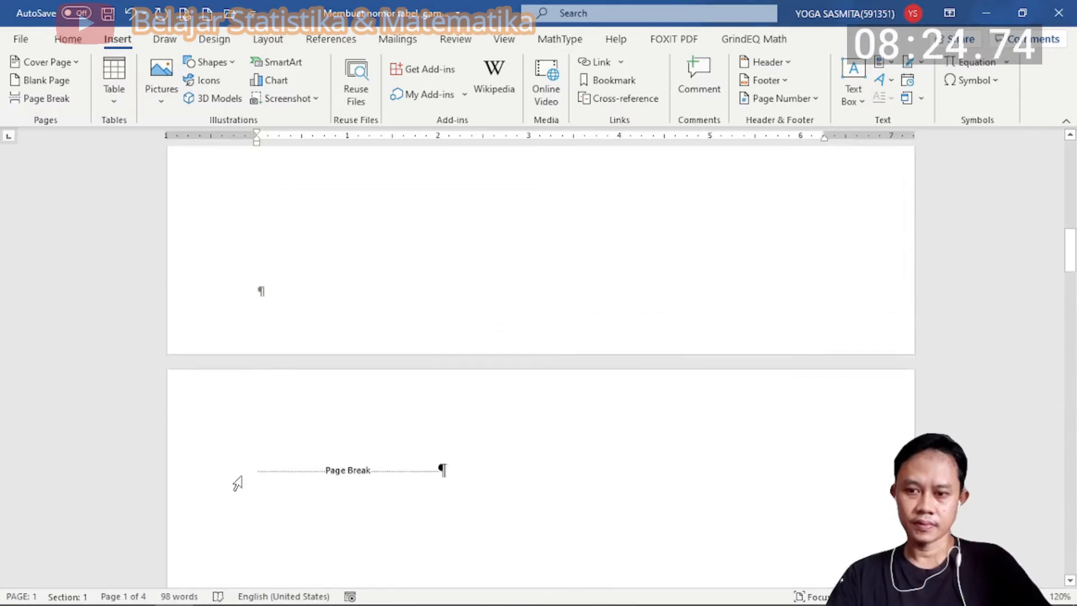
pyautogui.click(259, 471)
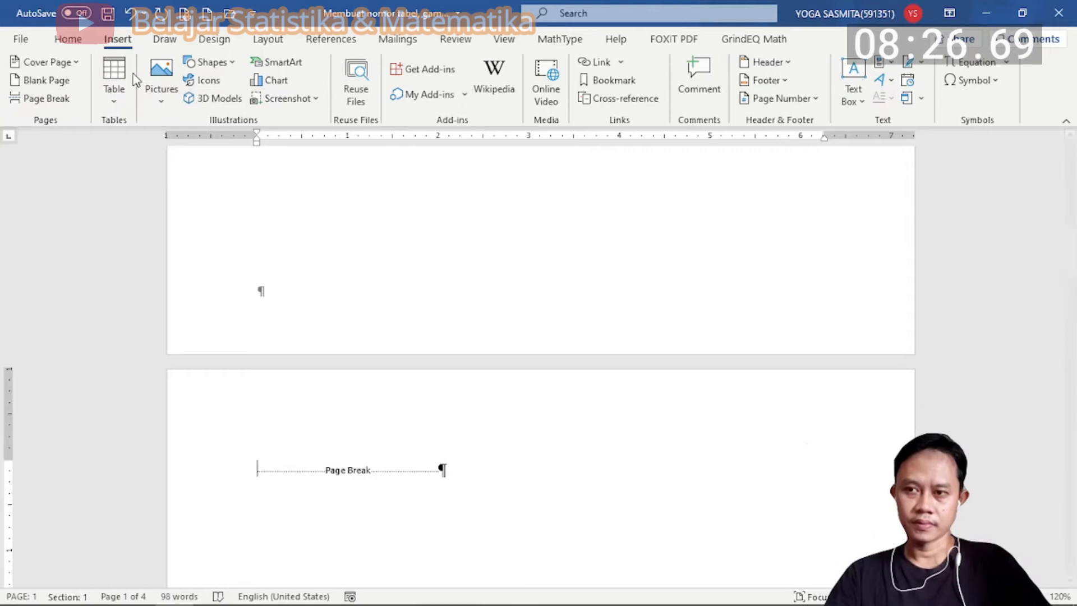
pyautogui.write('D')
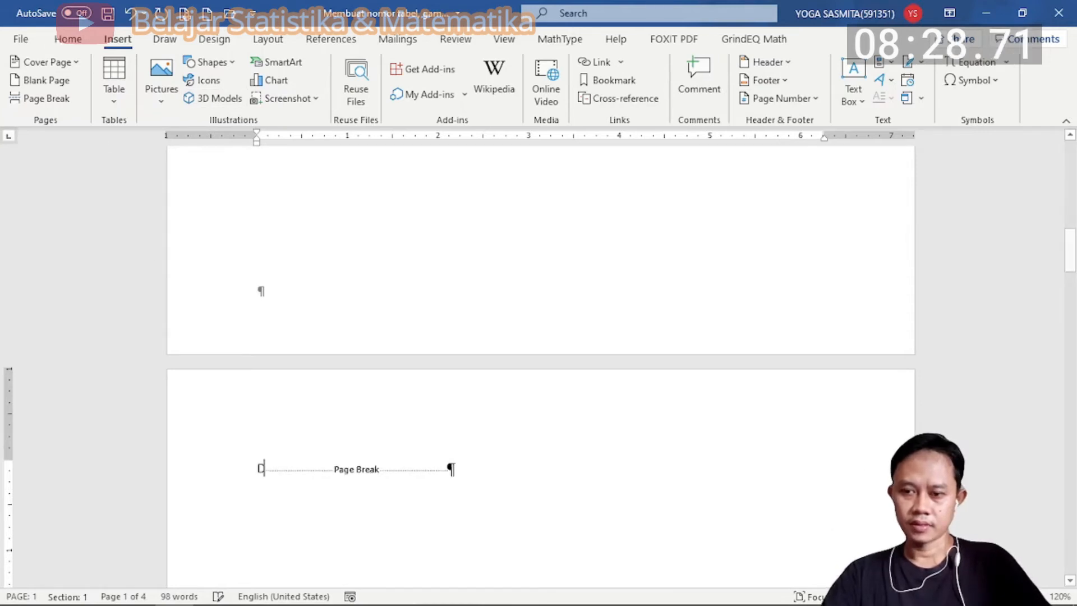
pyautogui.write('AFTAR TABEL')
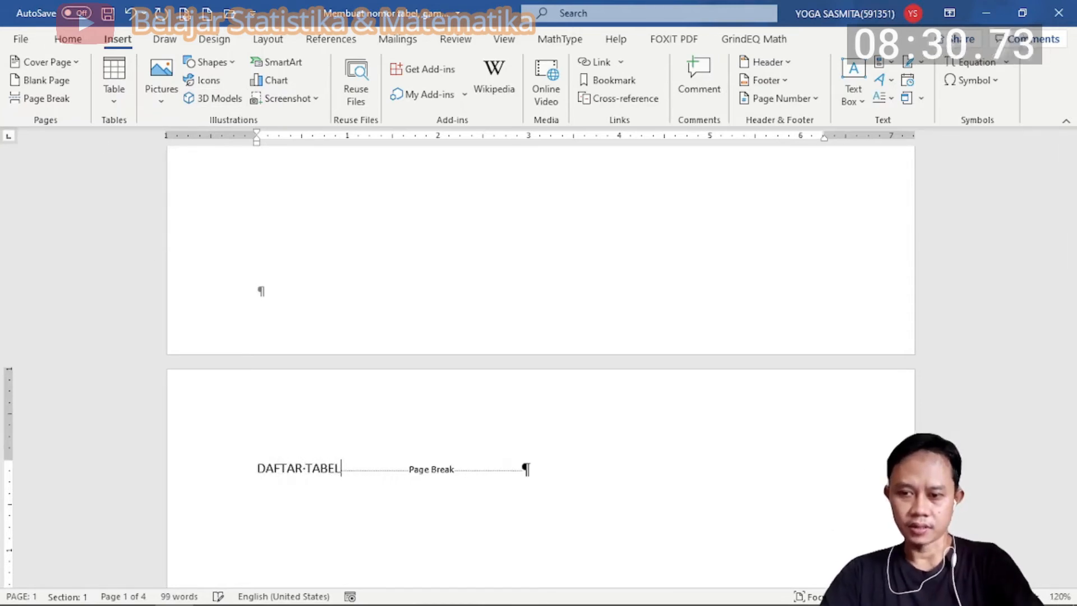
# Apply the Heading 1 style to the DAFTAR TABEL title, leaving it without a BAB number
pyautogui.press('Home')
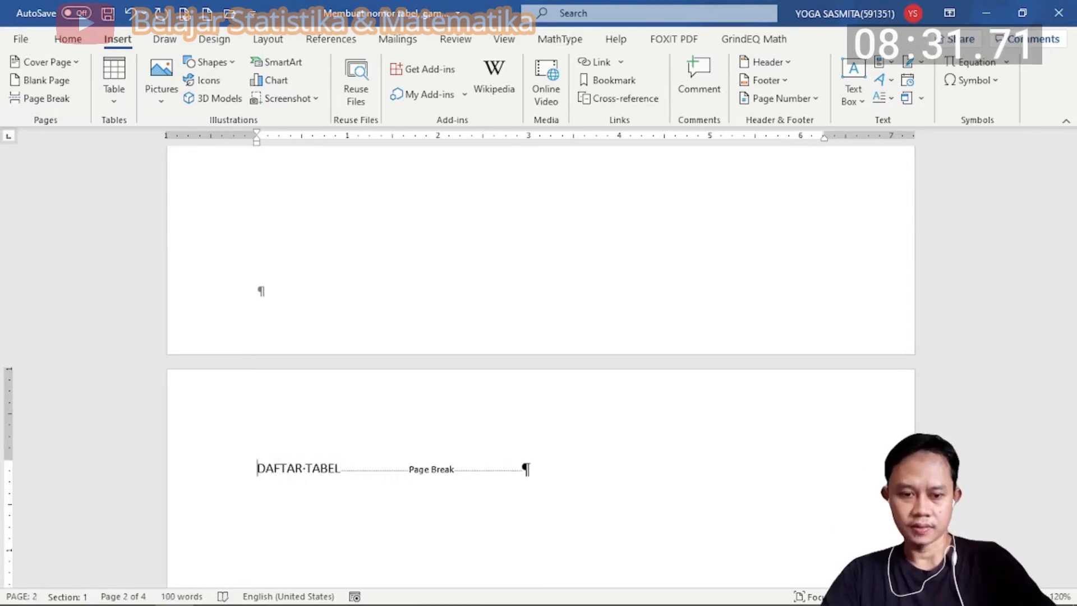
pyautogui.click(72, 40)
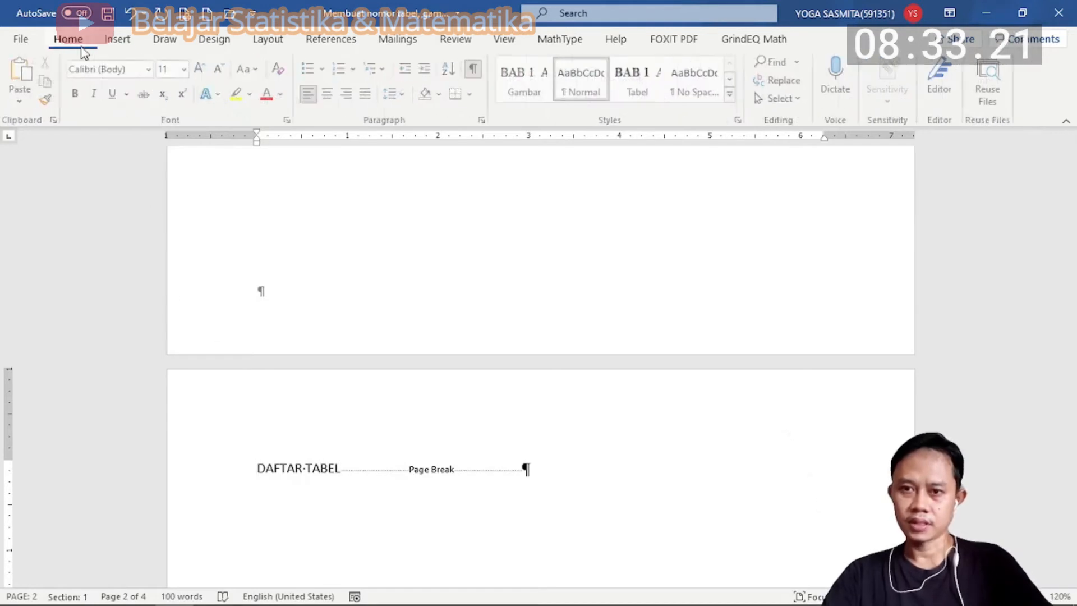
pyautogui.click(734, 94)
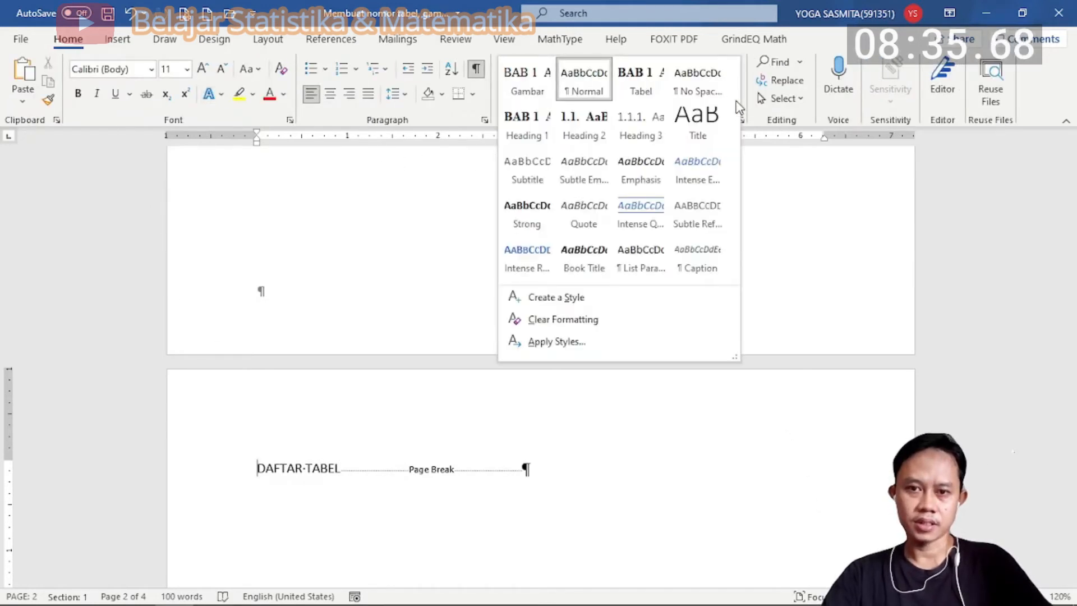
pyautogui.click(525, 127)
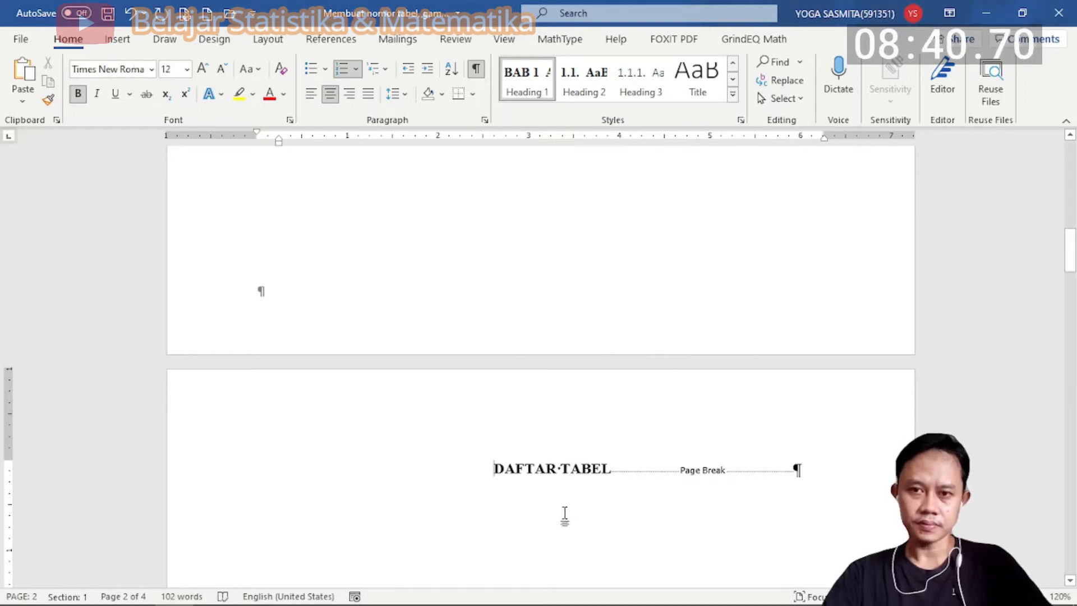
# Add two blank lines below the DAFTAR TABEL title and remove the automatic BAB number from them
pyautogui.click(612, 469)
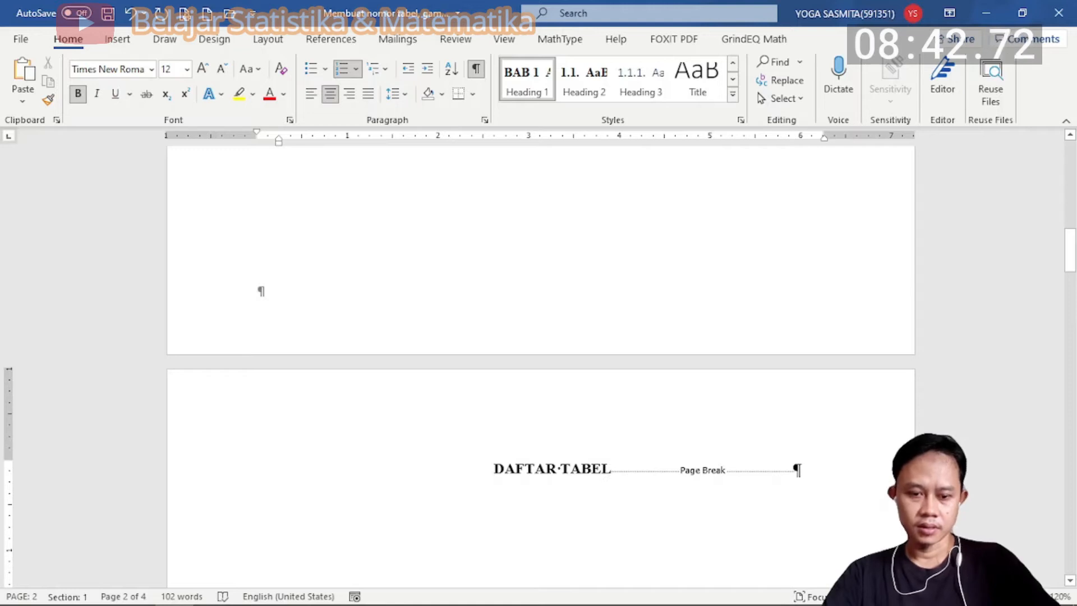
pyautogui.press('Return')
pyautogui.write('BAB 2')
pyautogui.press('Return')
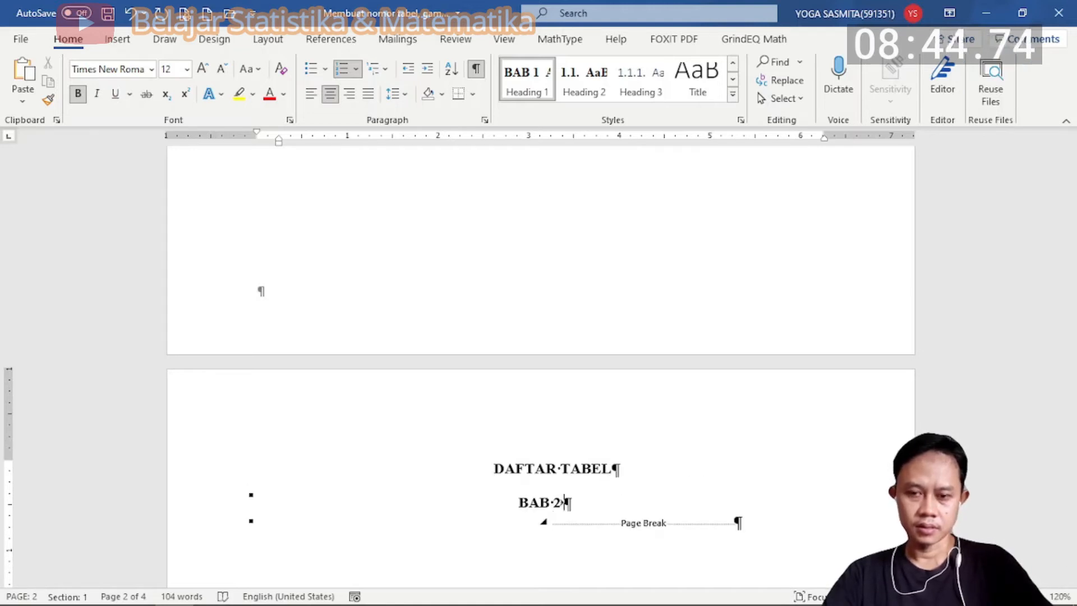
pyautogui.press('BackSpace')
pyautogui.press('BackSpace')
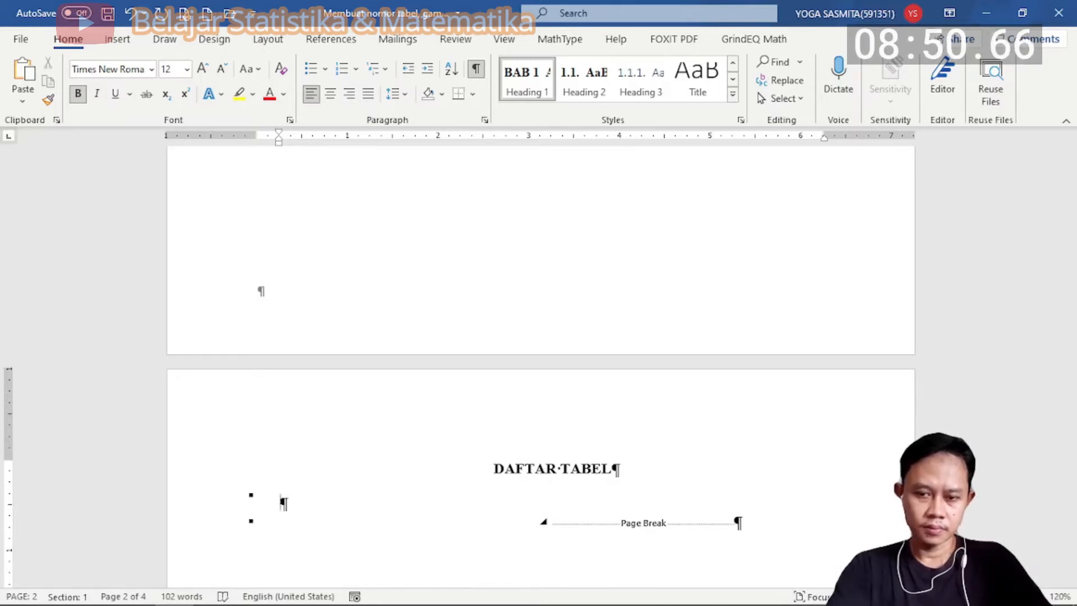
pyautogui.press('Return')
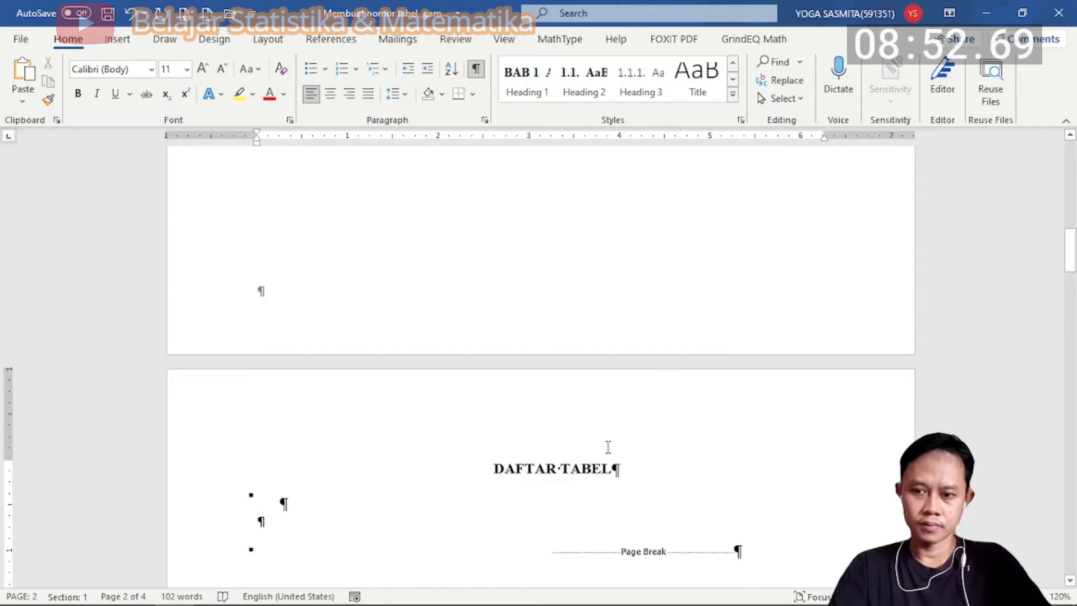
pyautogui.scroll(-1, 606, 445)
pyautogui.click(733, 99)
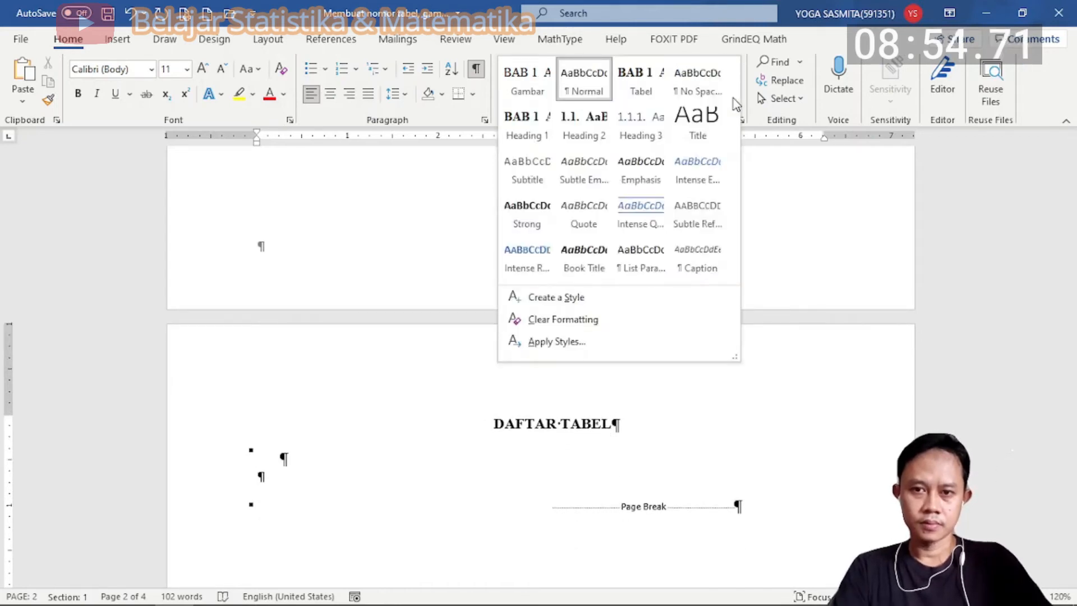
pyautogui.click(476, 321)
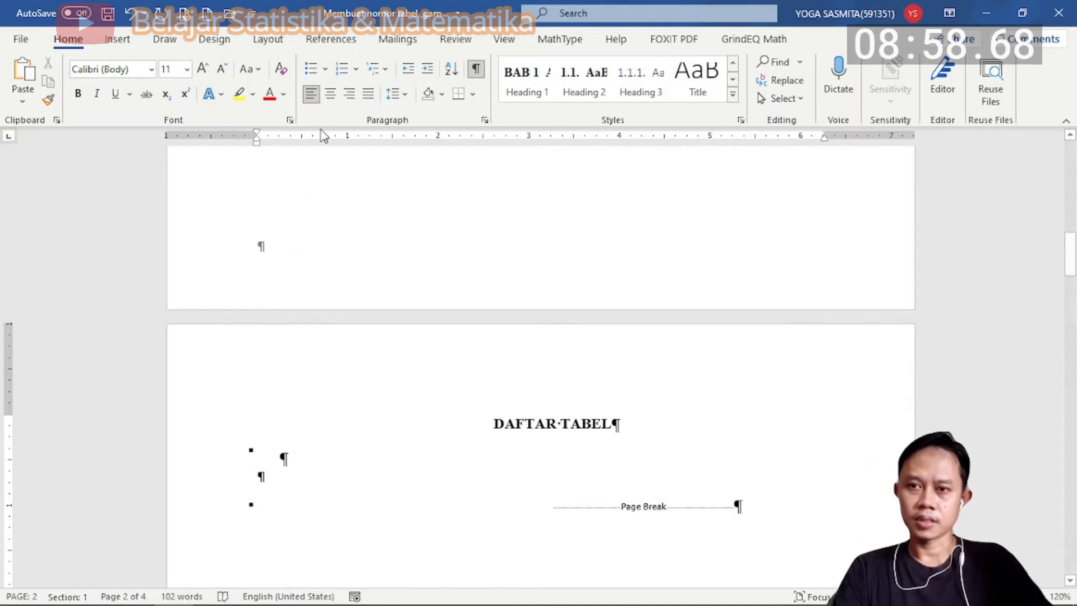
# Start a custom table of contents on the blank line below the DAFTAR TABEL title, showing 1 level
pyautogui.click(331, 40)
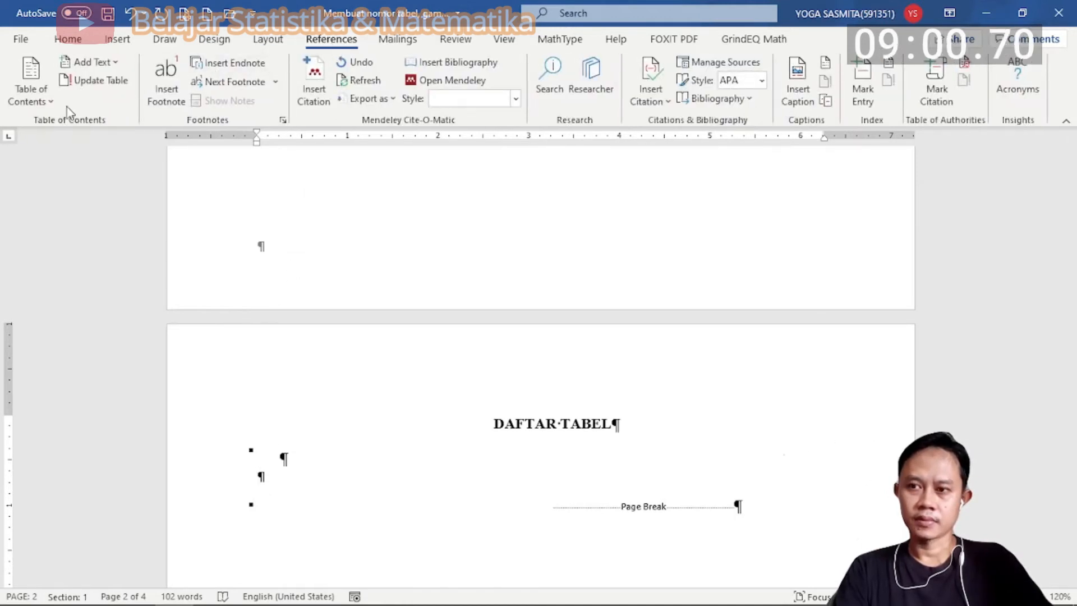
pyautogui.click(33, 90)
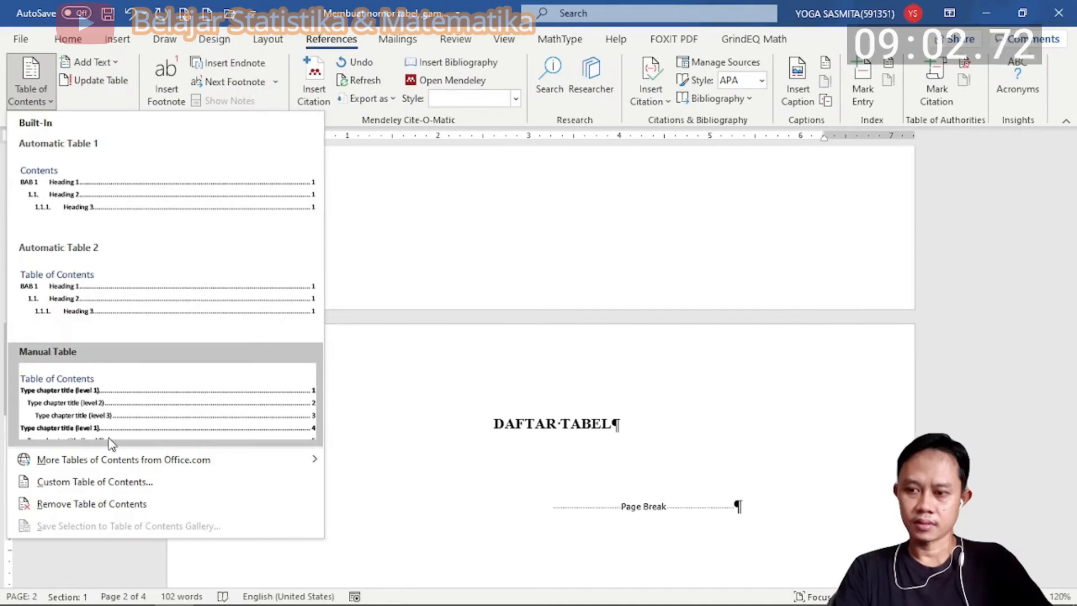
pyautogui.click(123, 483)
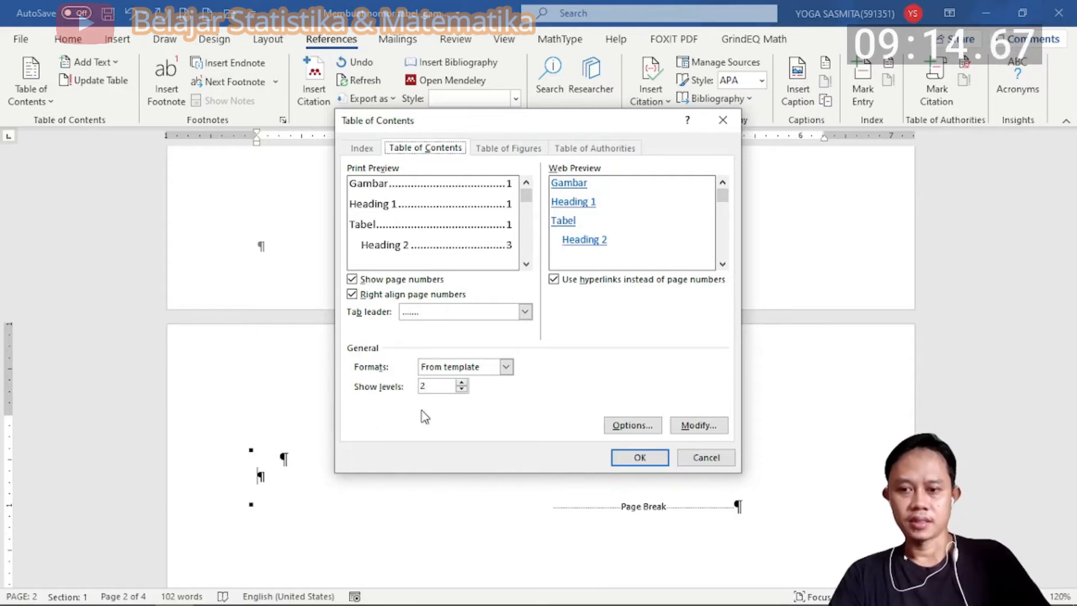
pyautogui.click(462, 389)
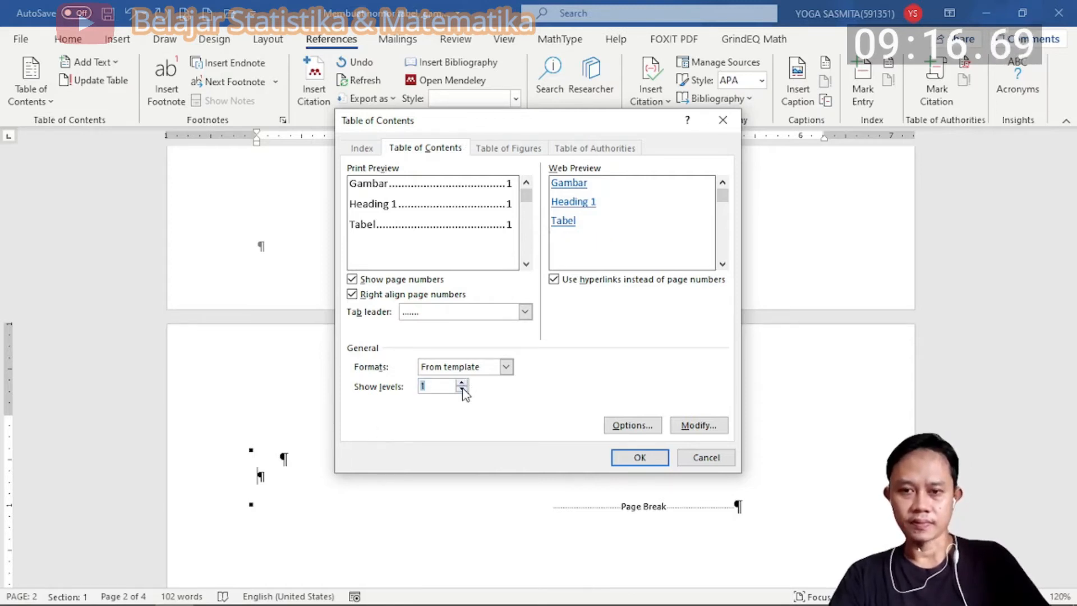
# Build the list from only the Tabel style at level 1 and insert it without replacing the existing table of contents
pyautogui.click(632, 425)
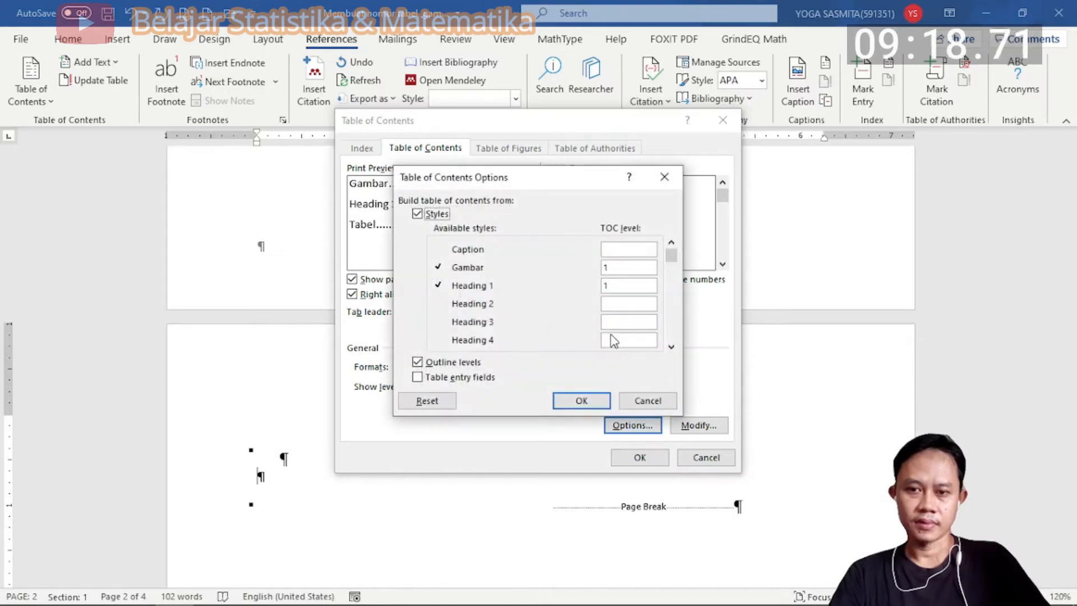
pyautogui.click(623, 268)
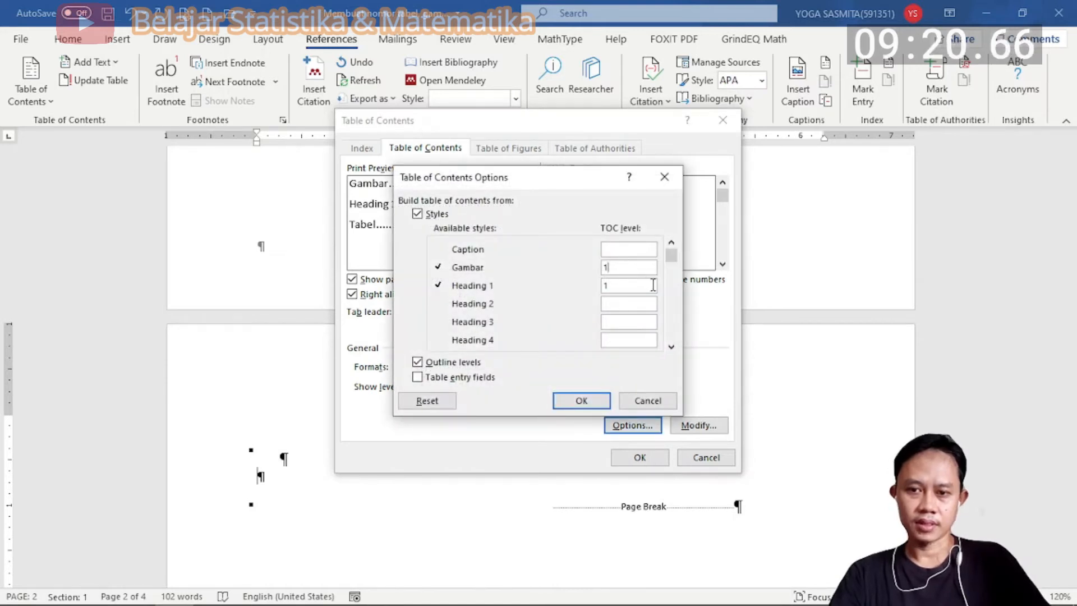
pyautogui.press('BackSpace')
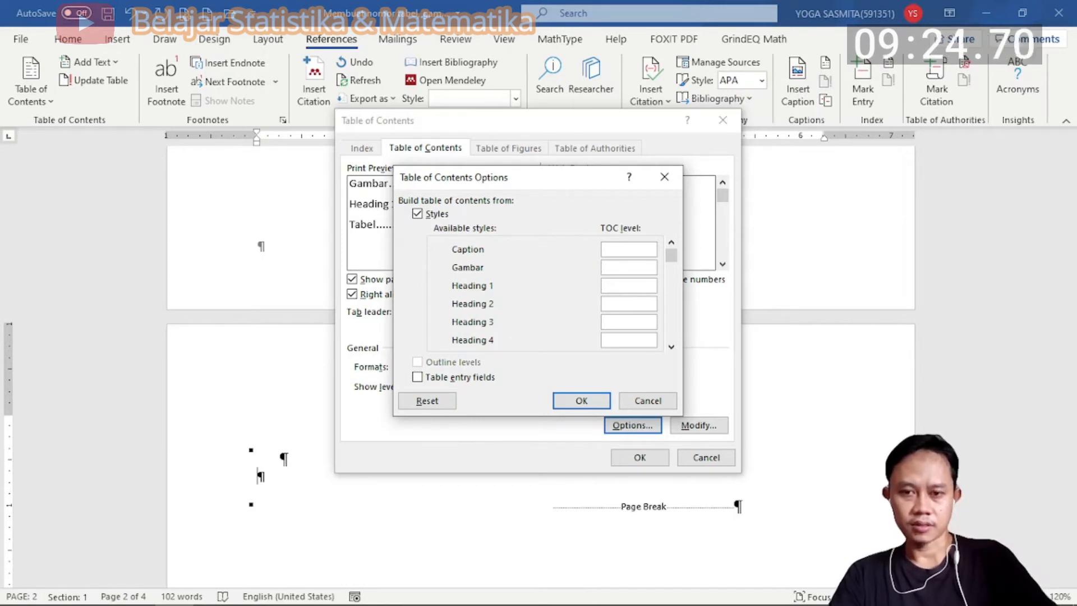
pyautogui.moveTo(673, 348); pyautogui.dragTo(672, 348)
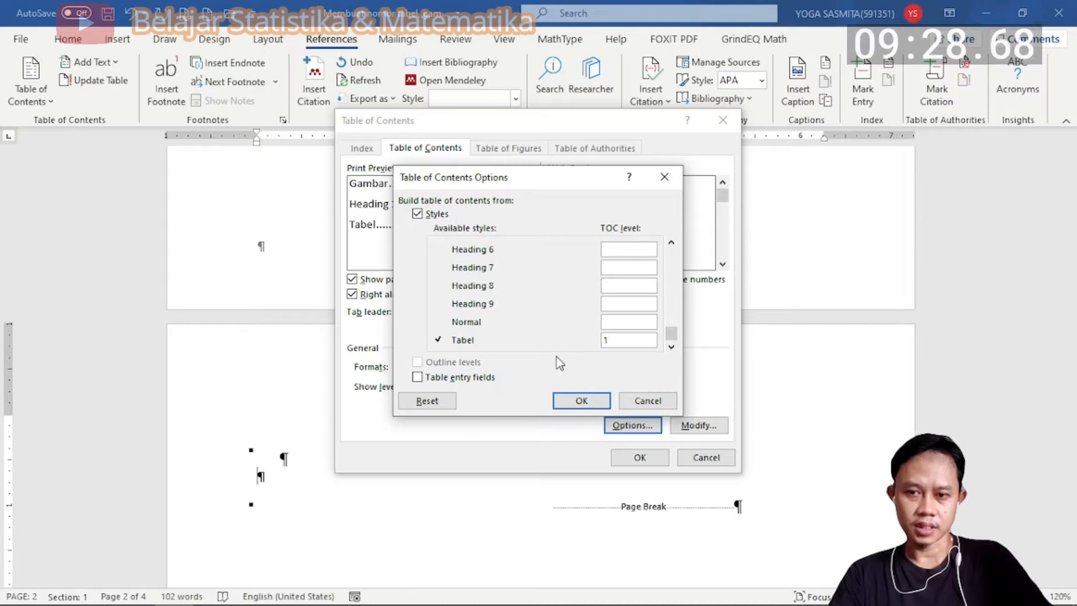
pyautogui.click(578, 401)
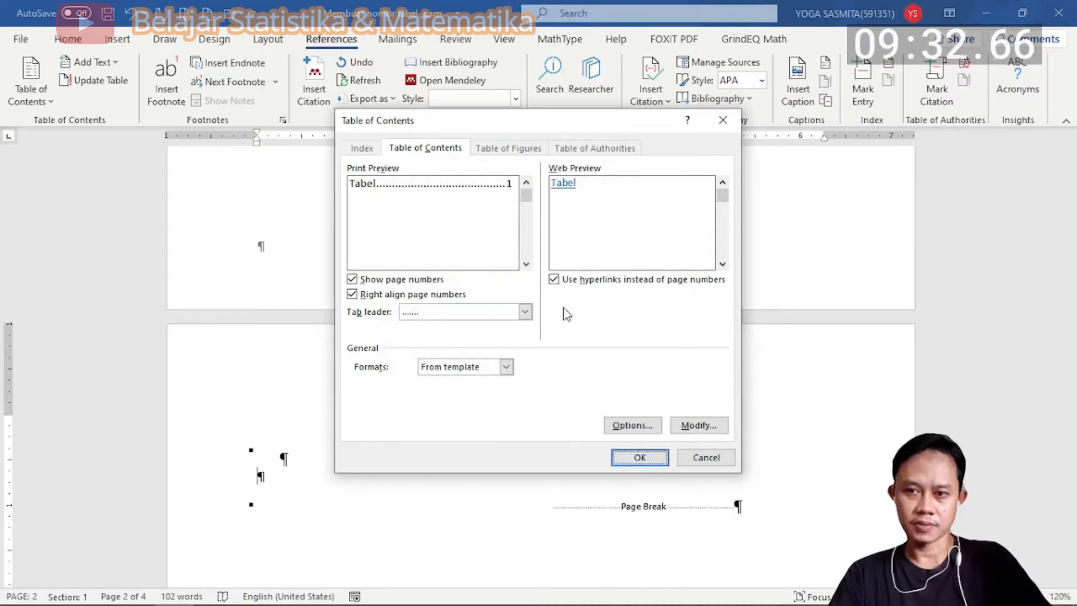
pyautogui.click(639, 456)
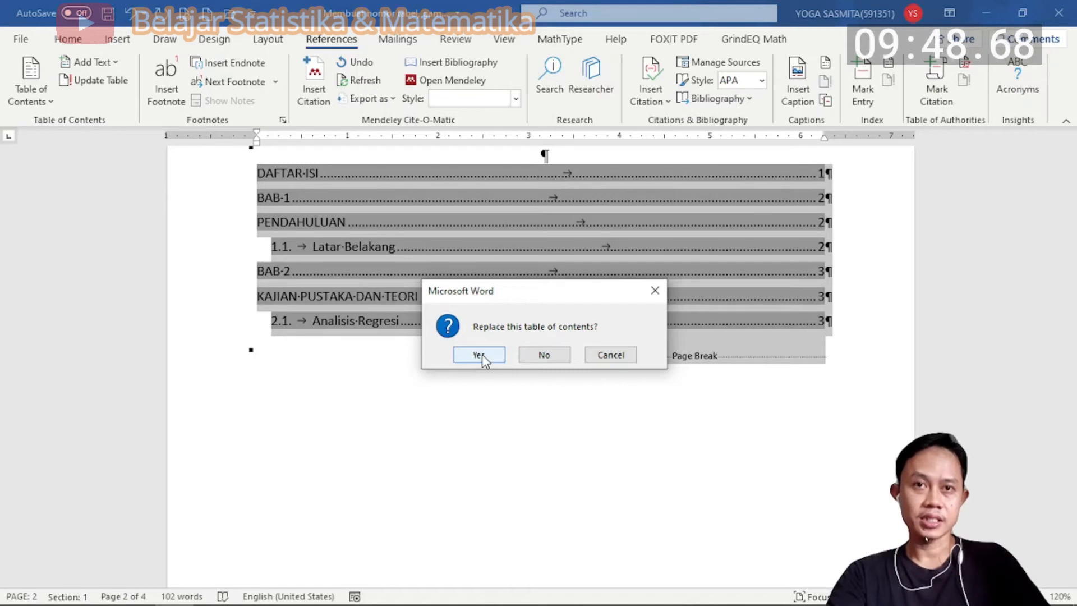
pyautogui.click(543, 356)
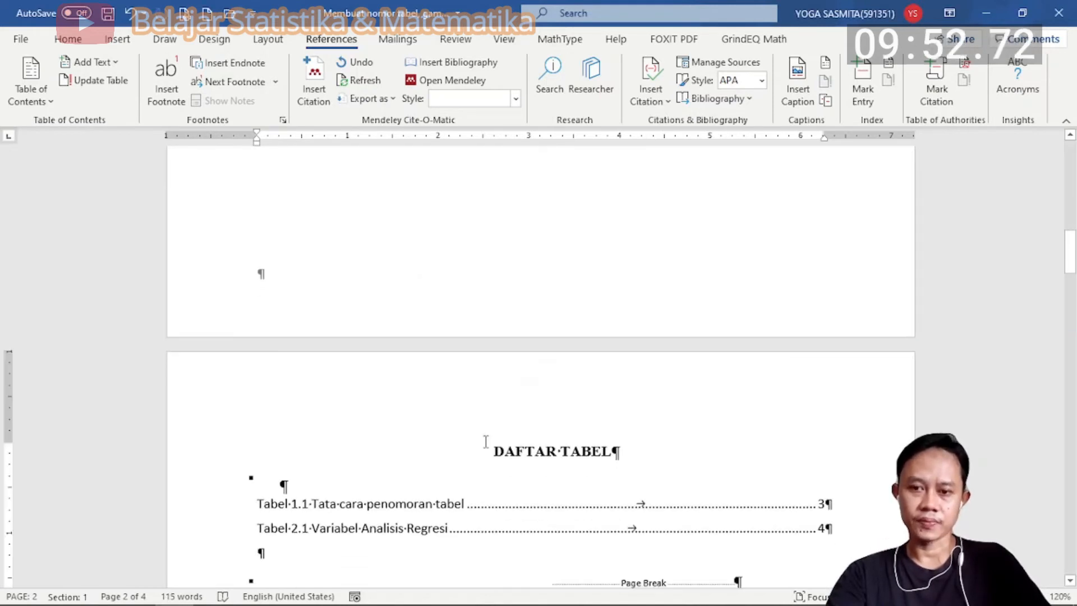
# Remove the automatic BAB 1 number from the page break line below the DAFTAR ISI table of contents
pyautogui.scroll(10, 486, 449)
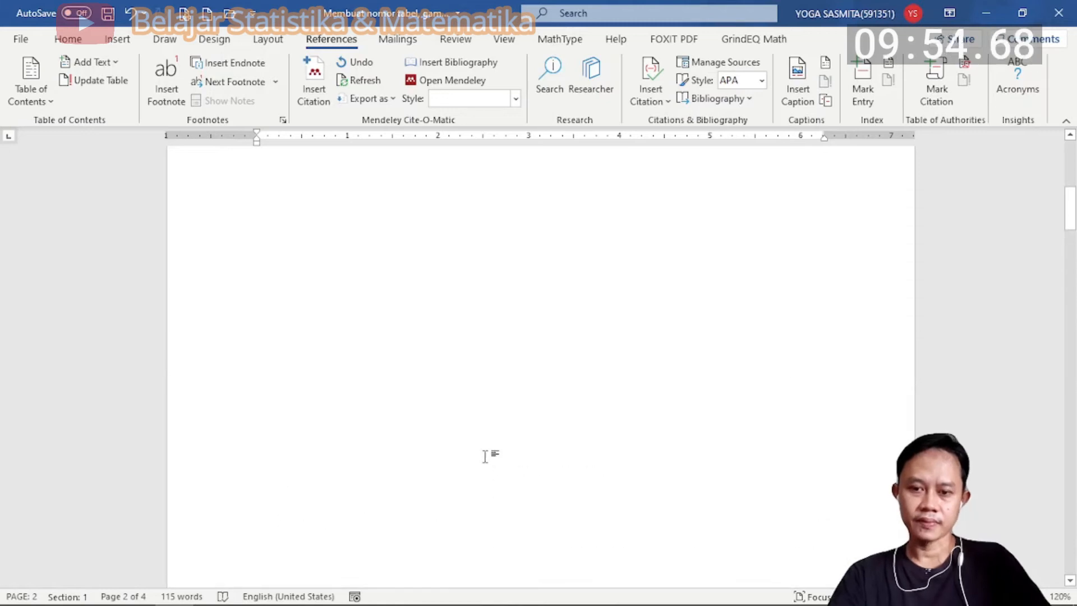
pyautogui.scroll(1, 487, 457)
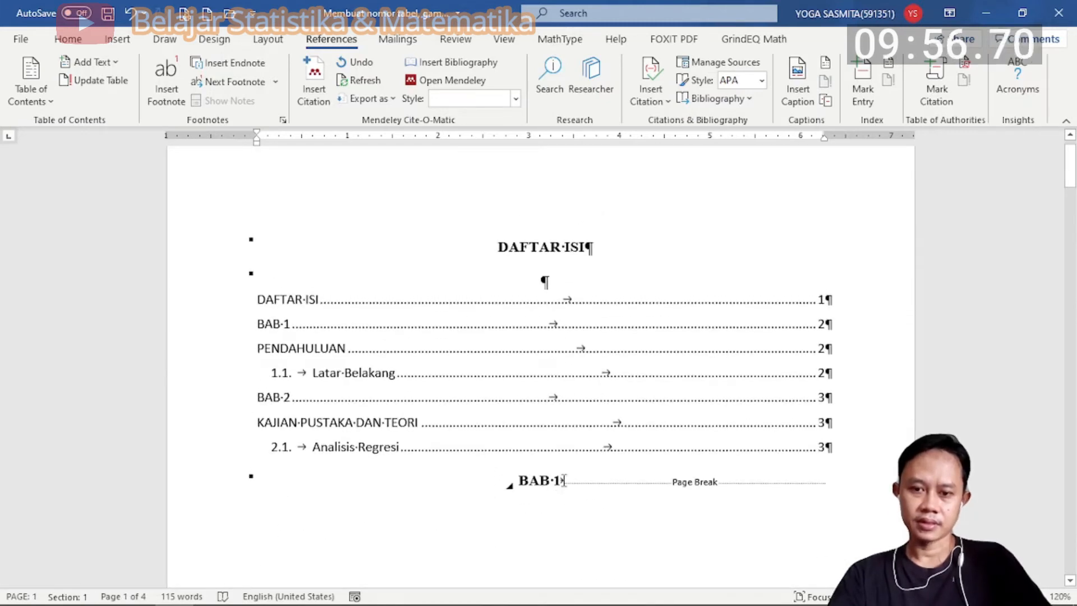
pyautogui.press('BackSpace')
pyautogui.press('BackSpace')
pyautogui.press('BackSpace')
pyautogui.press('BackSpace')
pyautogui.press('BackSpace')
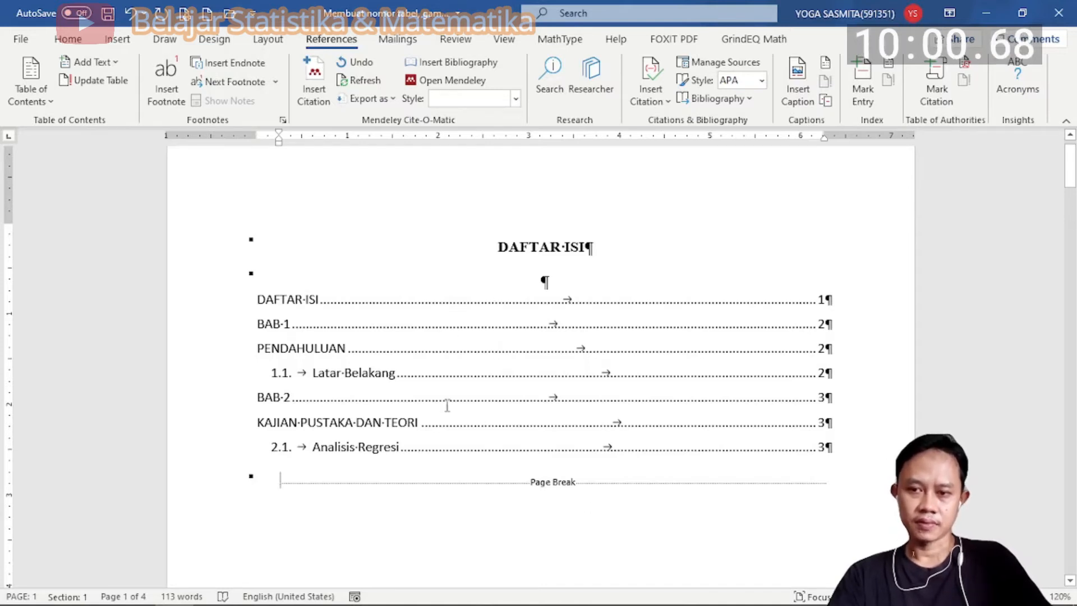
# Remove the indent from the DAFTAR TABEL title and centre it
pyautogui.scroll(-5, 443, 419)
pyautogui.scroll(-15, 444, 427)
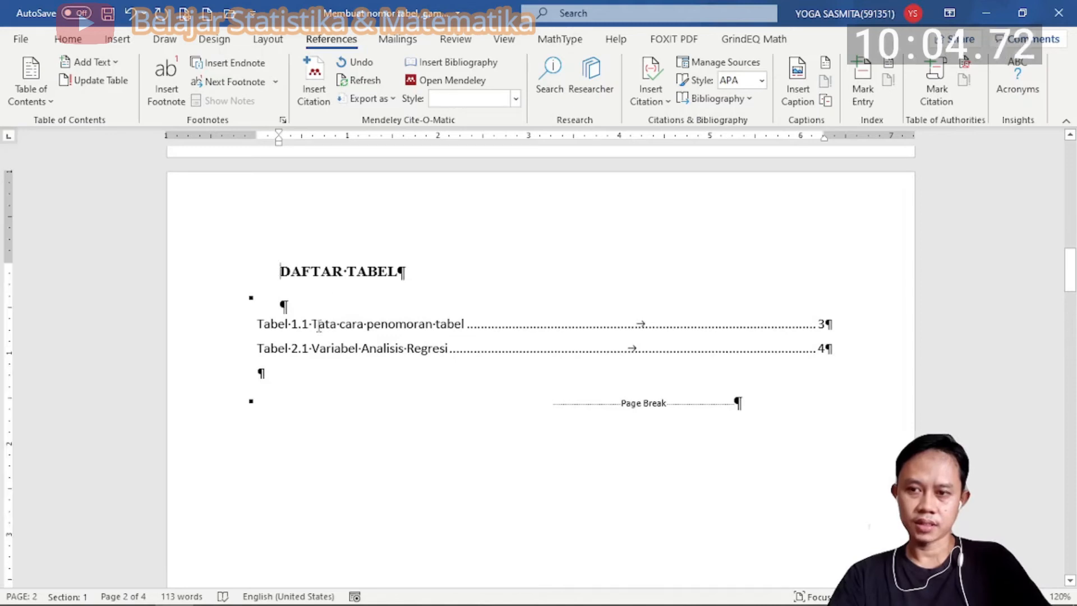
pyautogui.press('BackSpace')
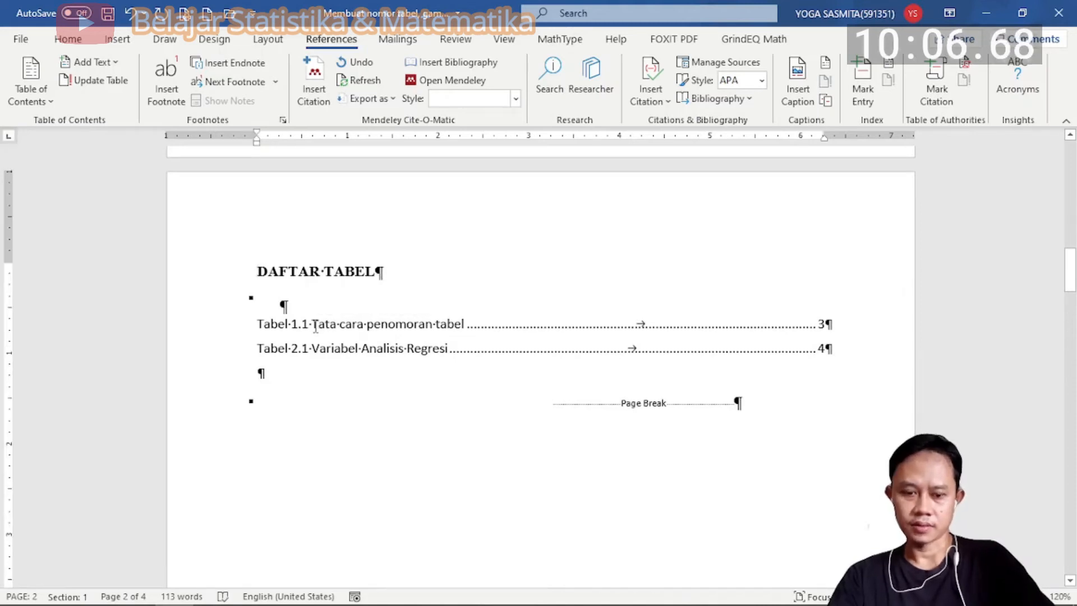
pyautogui.hotkey('ctrl', 'e')
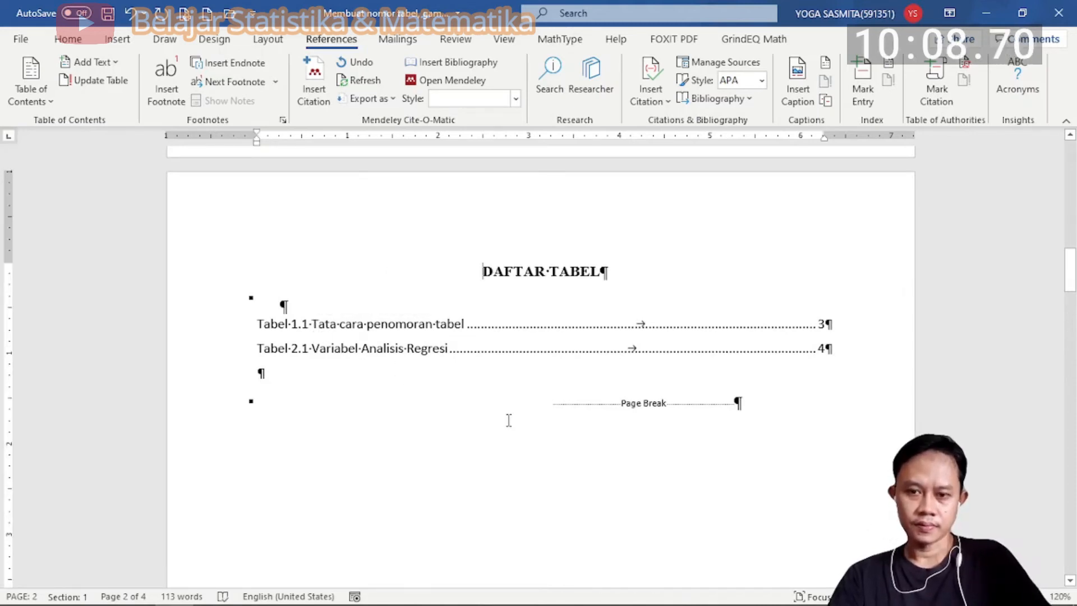
# Insert another page break after the one that follows the list of tables to create a new page
pyautogui.click(752, 402)
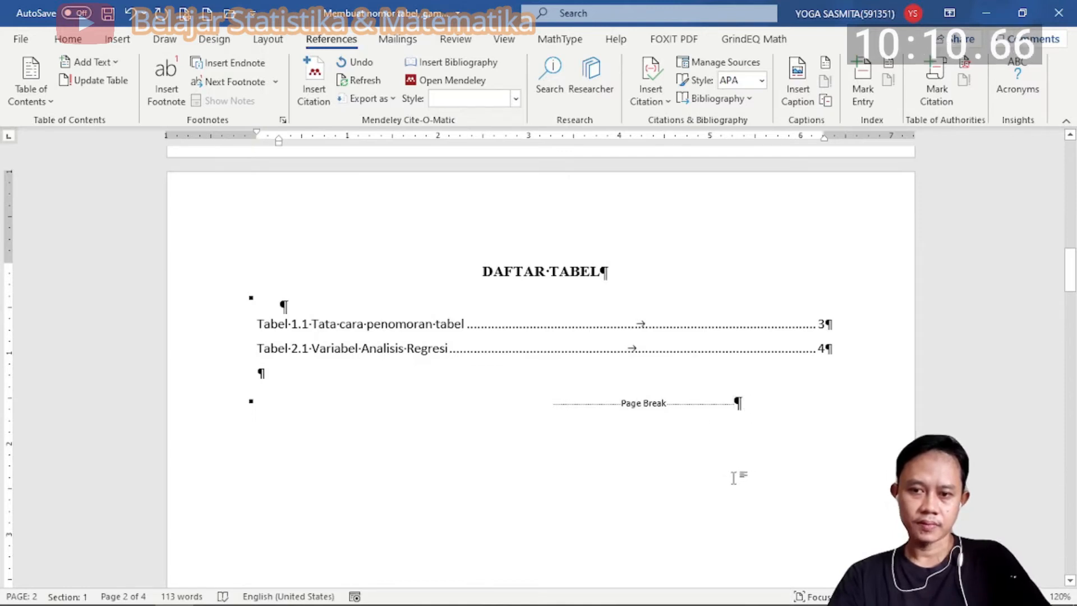
pyautogui.scroll(-4, 732, 478)
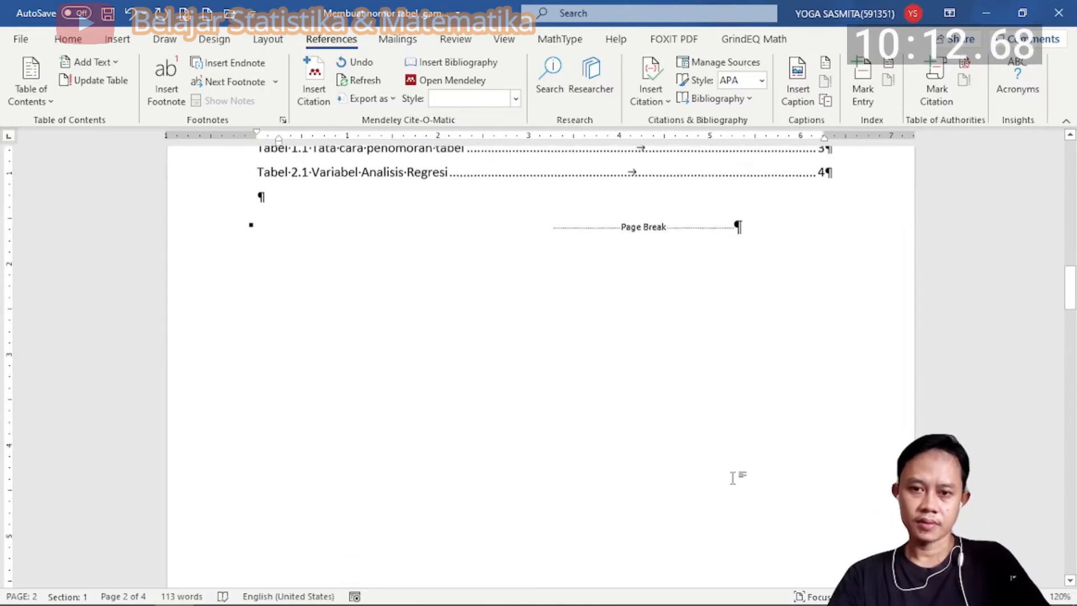
pyautogui.scroll(-1, 733, 477)
pyautogui.scroll(1, 732, 477)
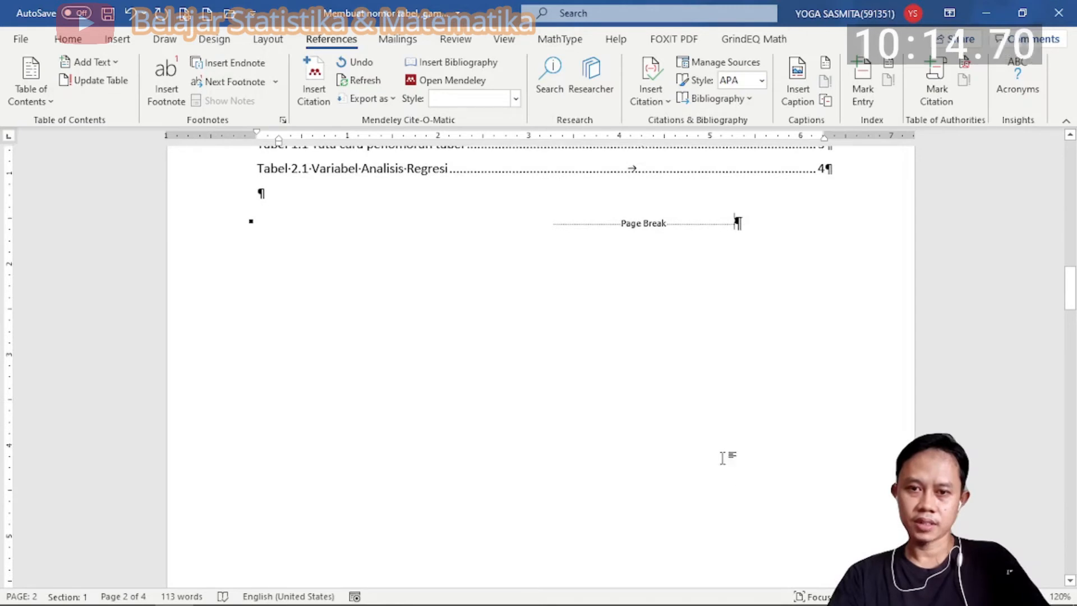
pyautogui.click(117, 38)
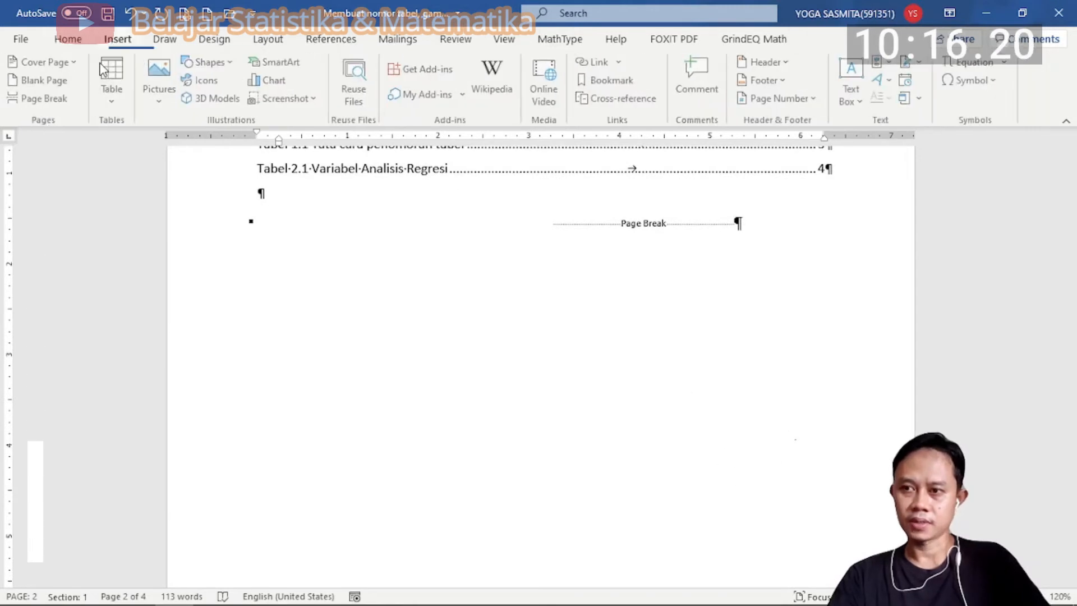
pyautogui.click(46, 105)
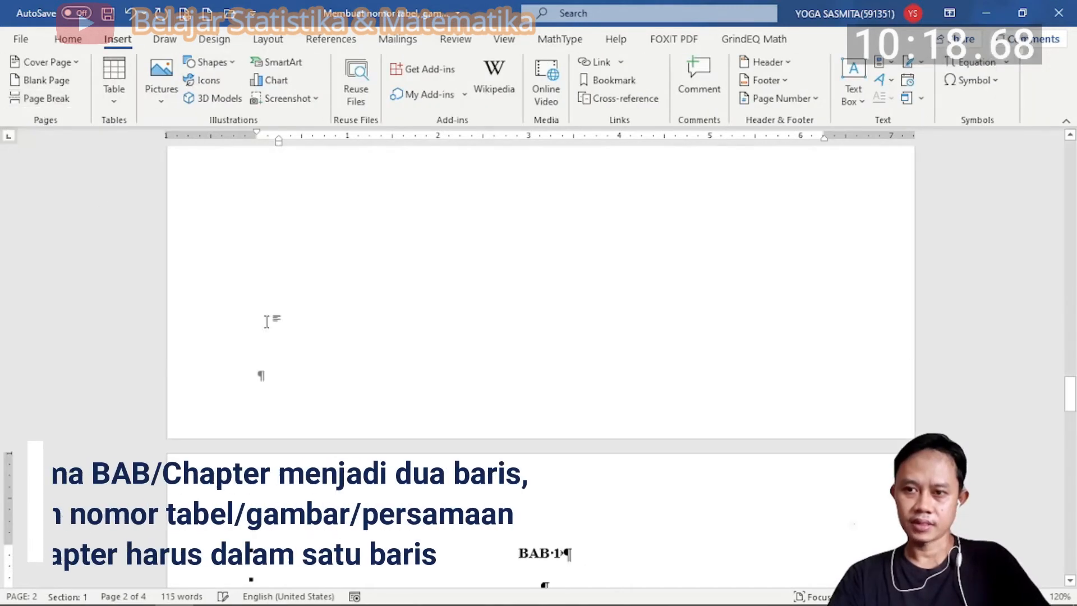
# Enter the title DAFTAR GAMBAR before the page break on the new third page
pyautogui.scroll(-3, 380, 425)
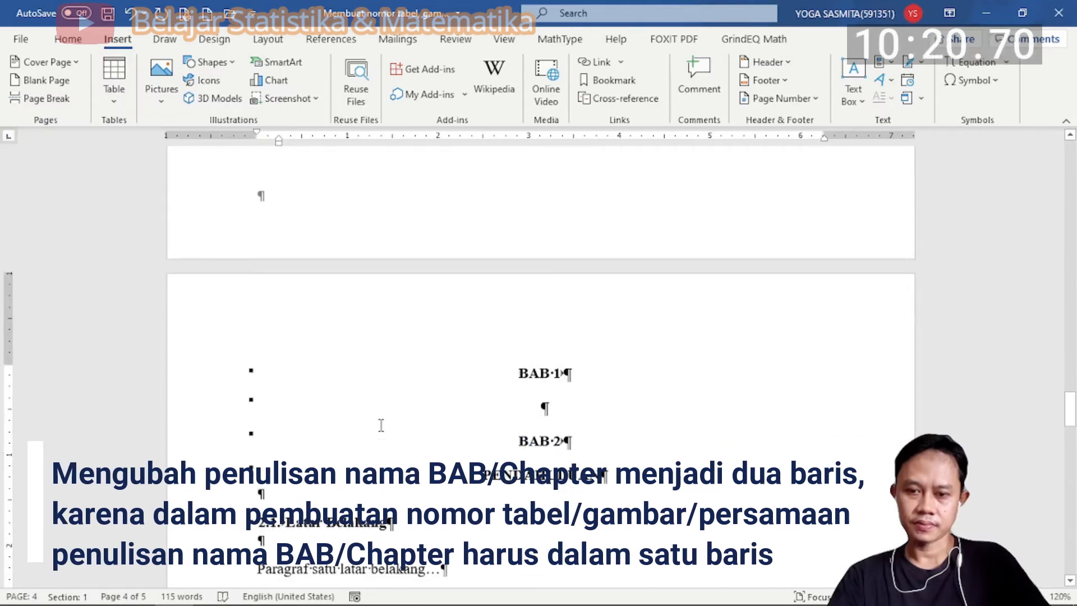
pyautogui.scroll(12, 381, 425)
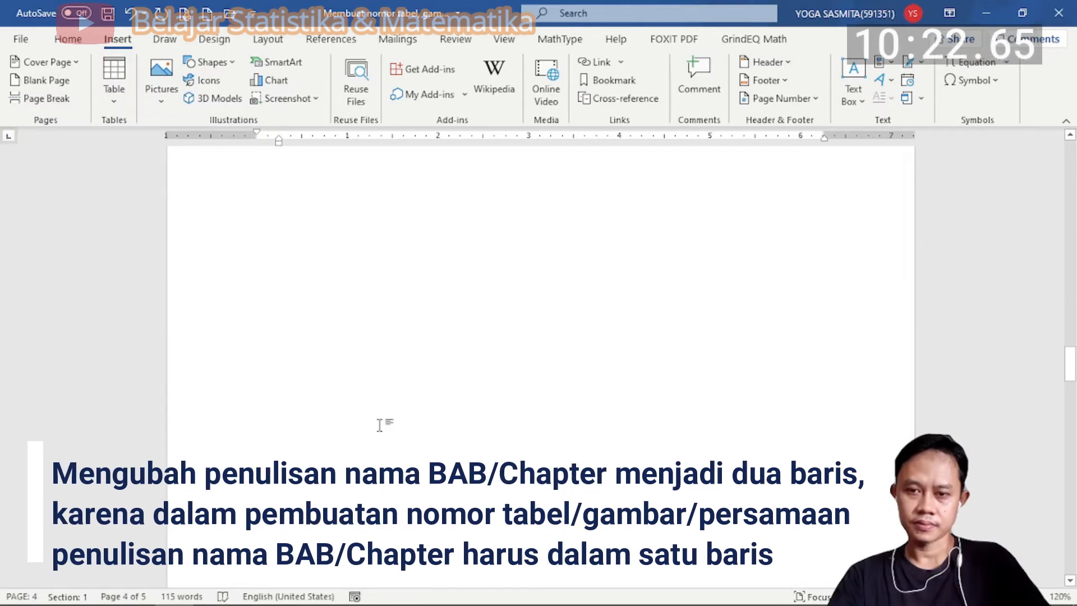
pyautogui.scroll(-1, 380, 425)
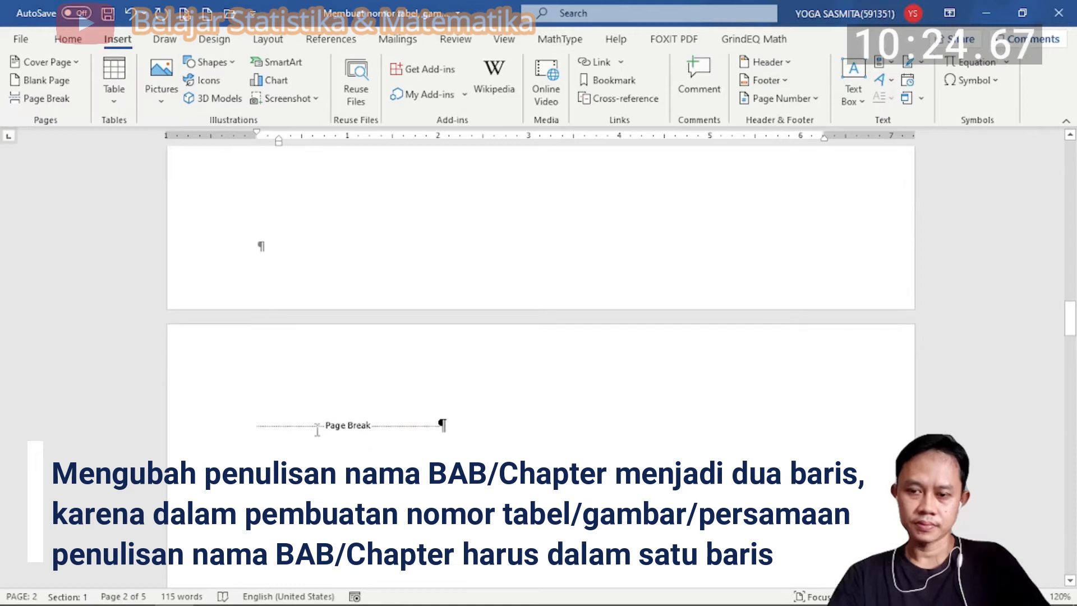
pyautogui.click(254, 427)
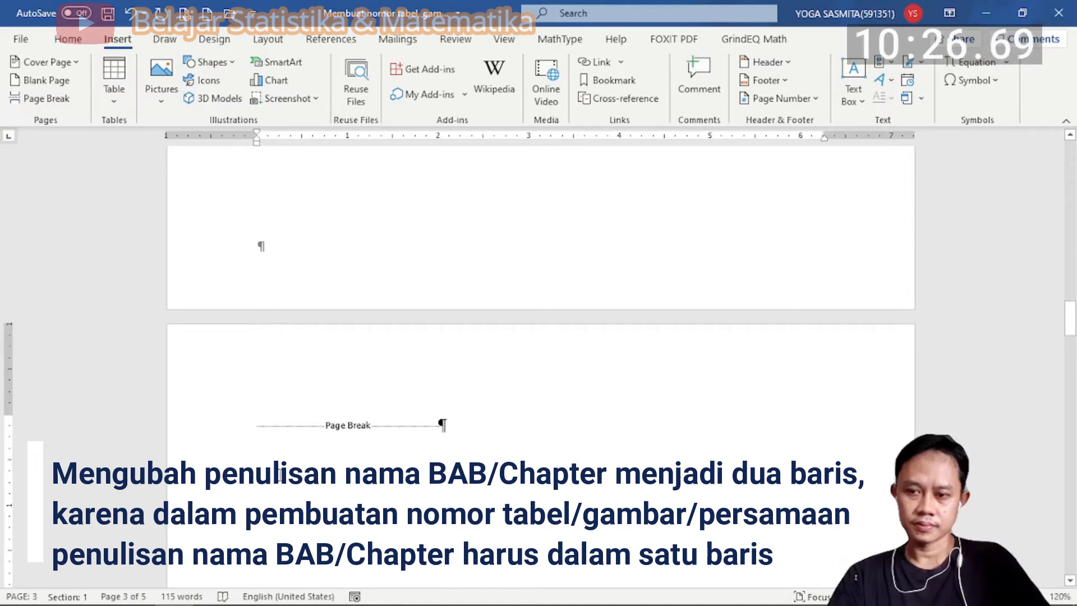
pyautogui.write('DAFTAR G')
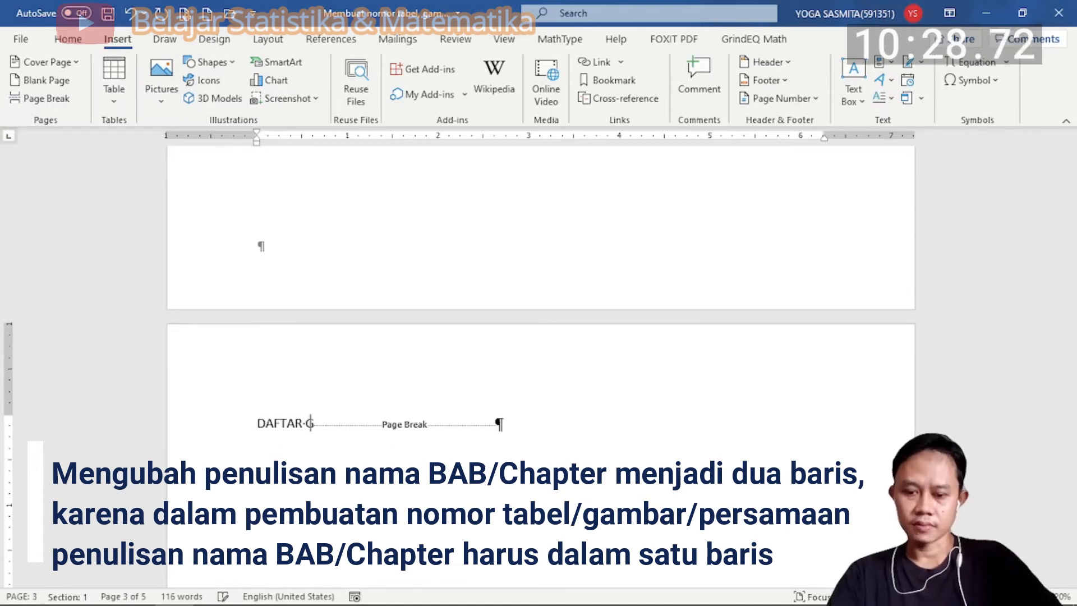
pyautogui.write('AMBAR')
# Apply the Heading 1 style to the DAFTAR GAMBAR title, remove its automatic BAB number and indent, and centre it
pyautogui.press('Home')
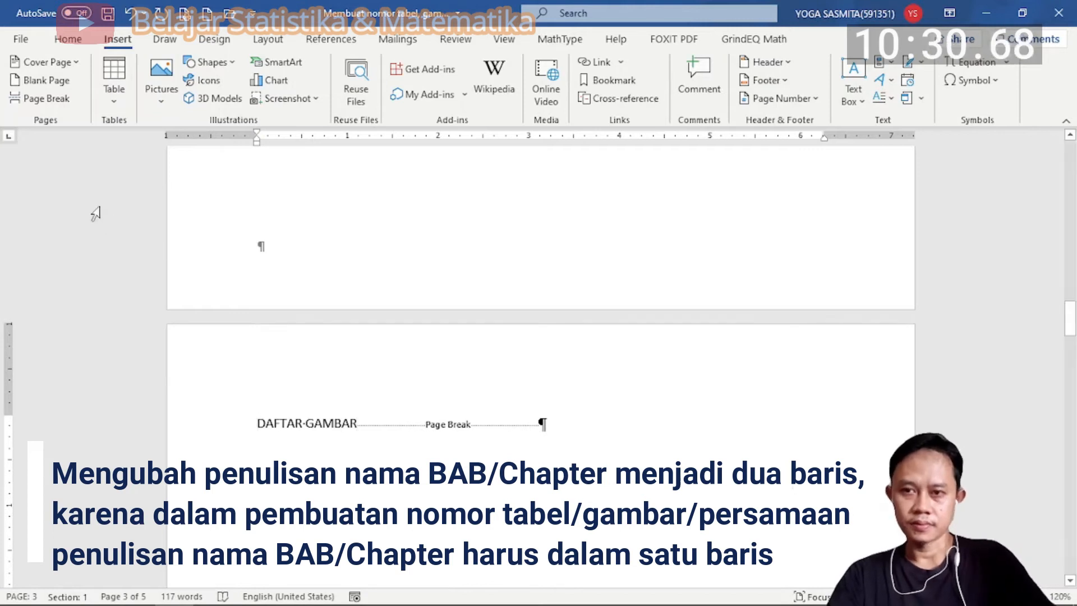
pyautogui.click(82, 41)
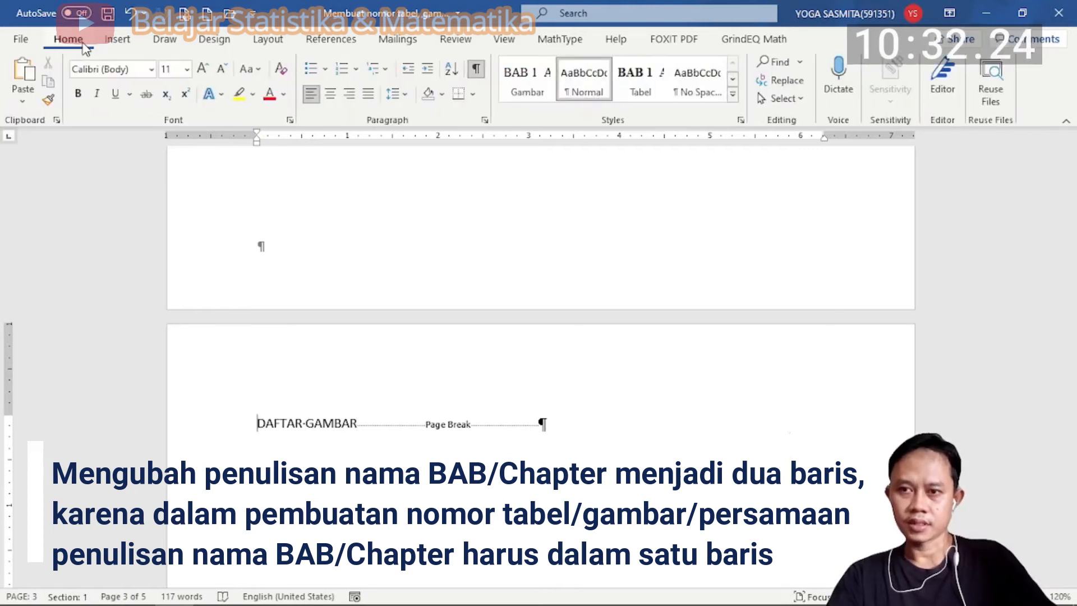
pyautogui.click(734, 97)
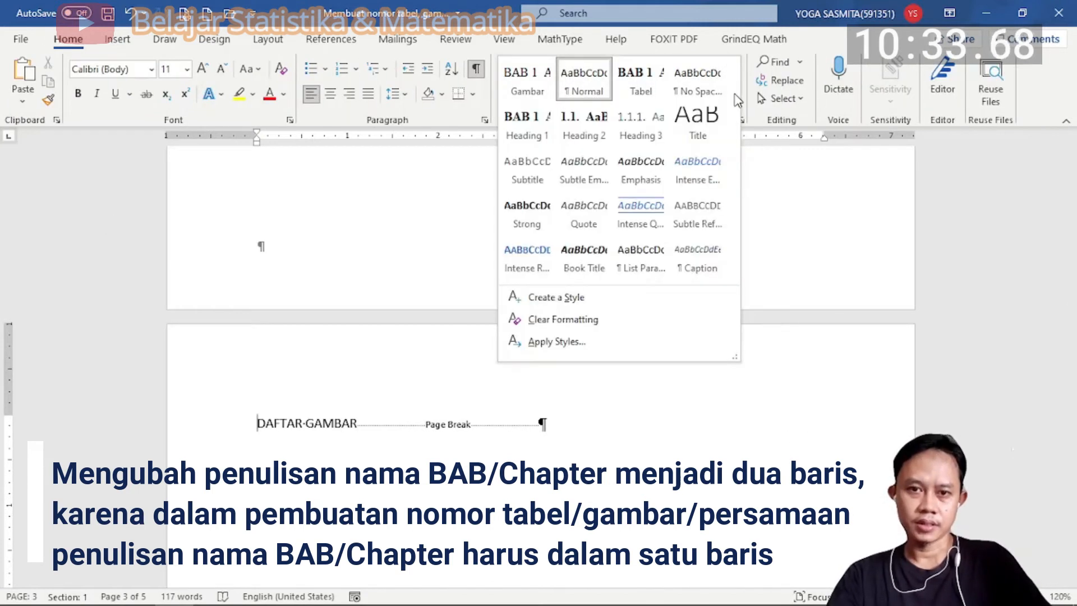
pyautogui.click(538, 128)
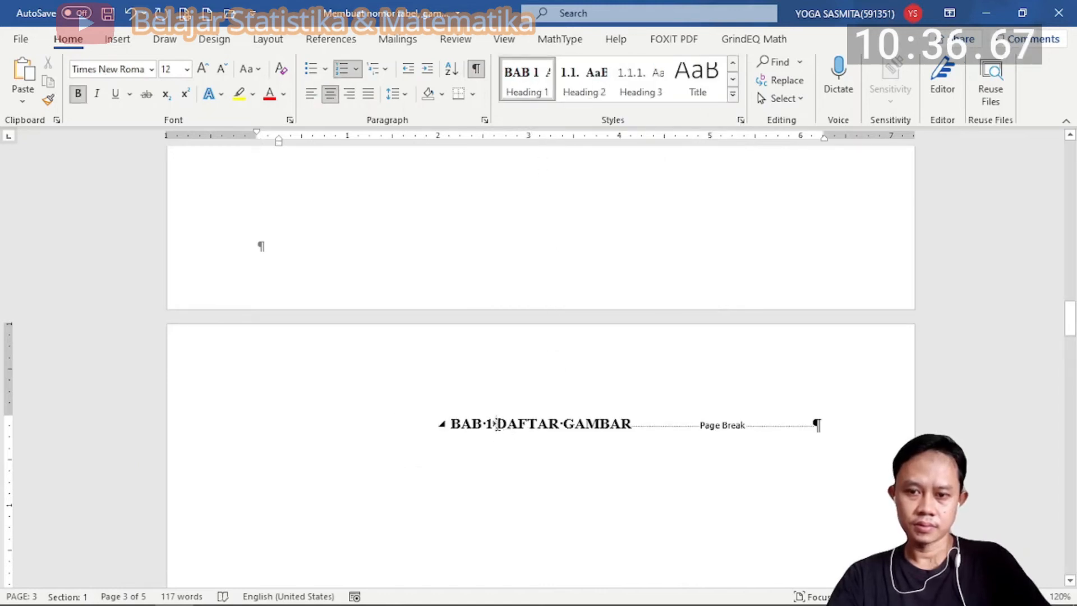
pyautogui.press('BackSpace')
pyautogui.press('BackSpace')
pyautogui.press('BackSpace')
pyautogui.hotkey('ctrl', 'e')
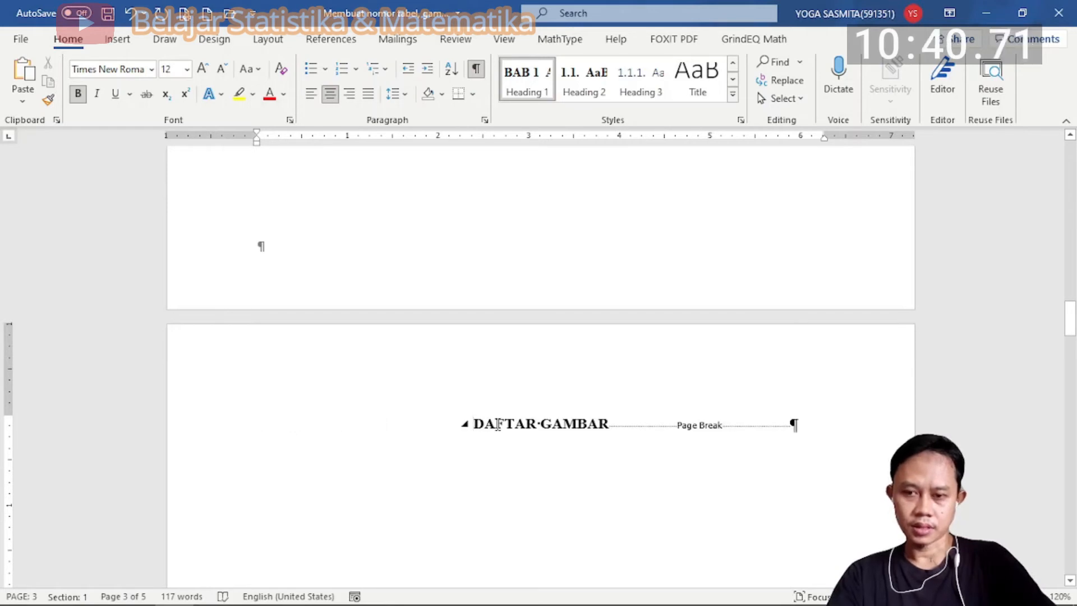
pyautogui.press('Right')
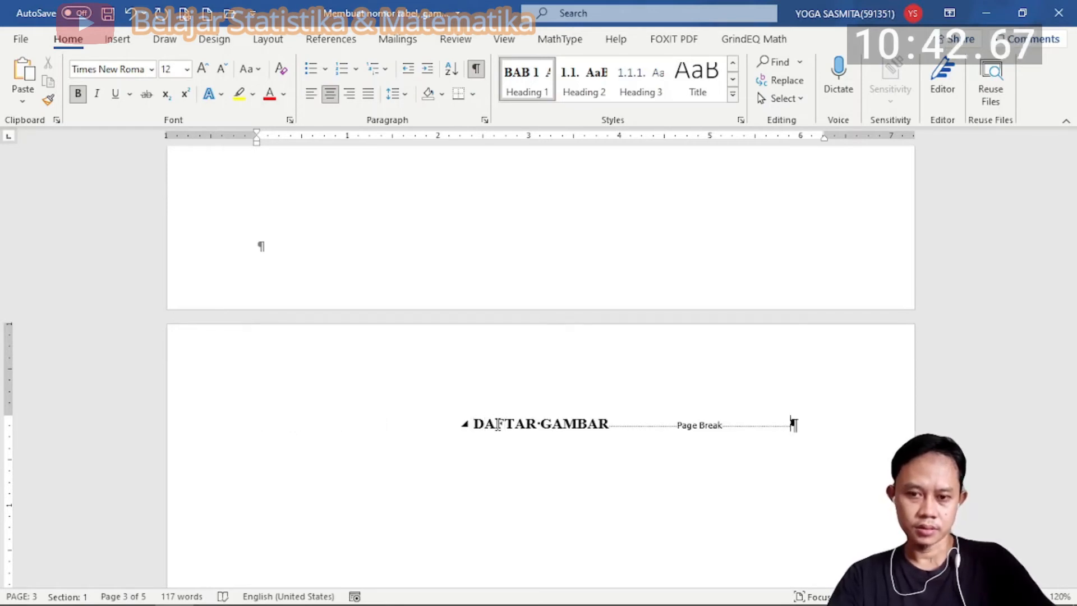
# Add two new lines below the DAFTAR GAMBAR title and apply the Normal style to the page break line
pyautogui.press('Return')
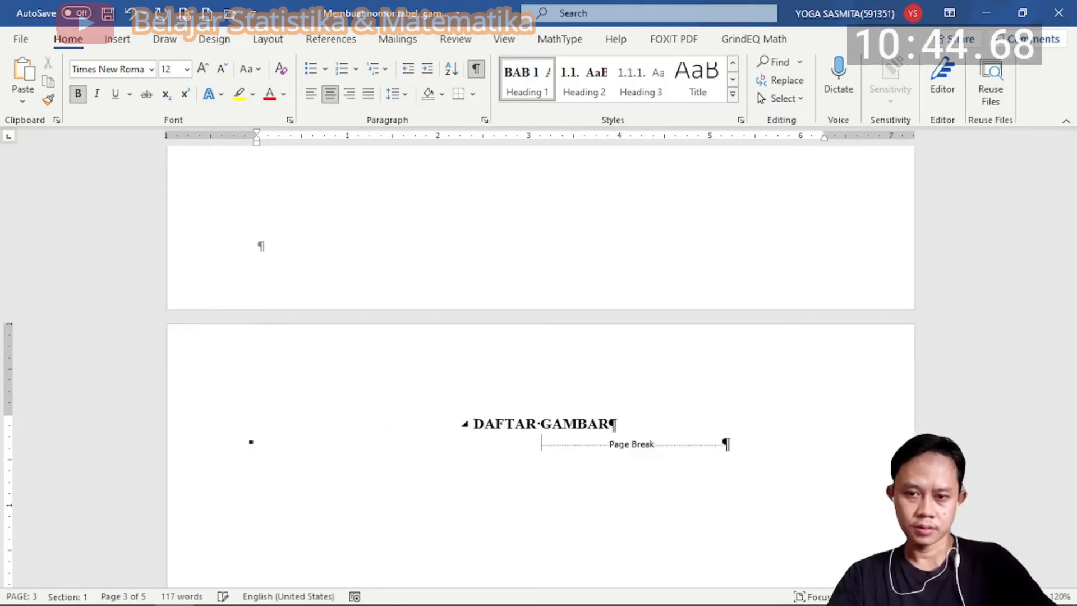
pyautogui.press('Return')
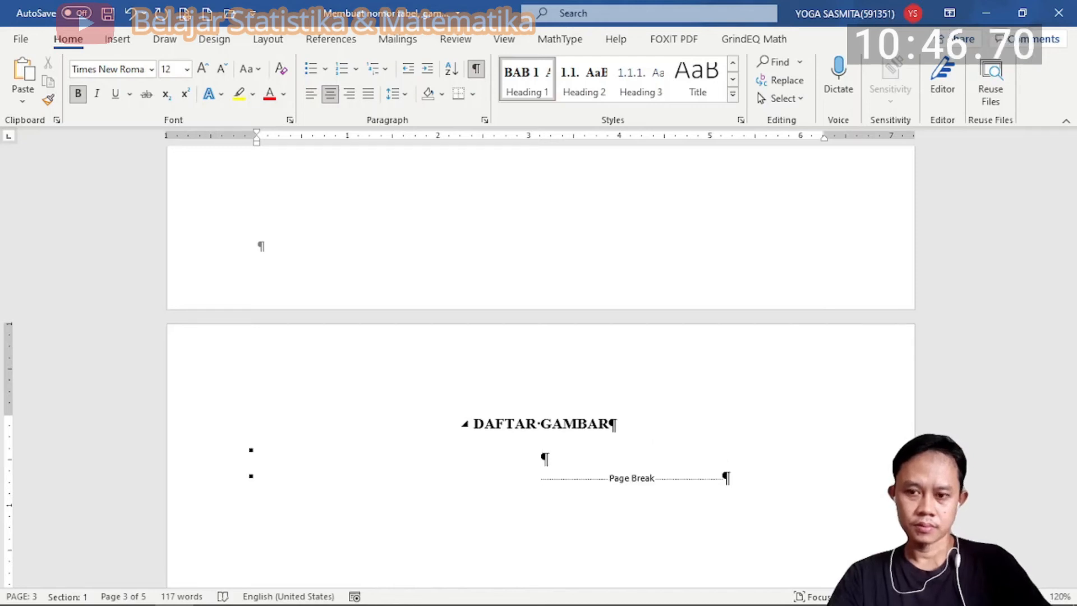
pyautogui.click(733, 94)
pyautogui.click(584, 86)
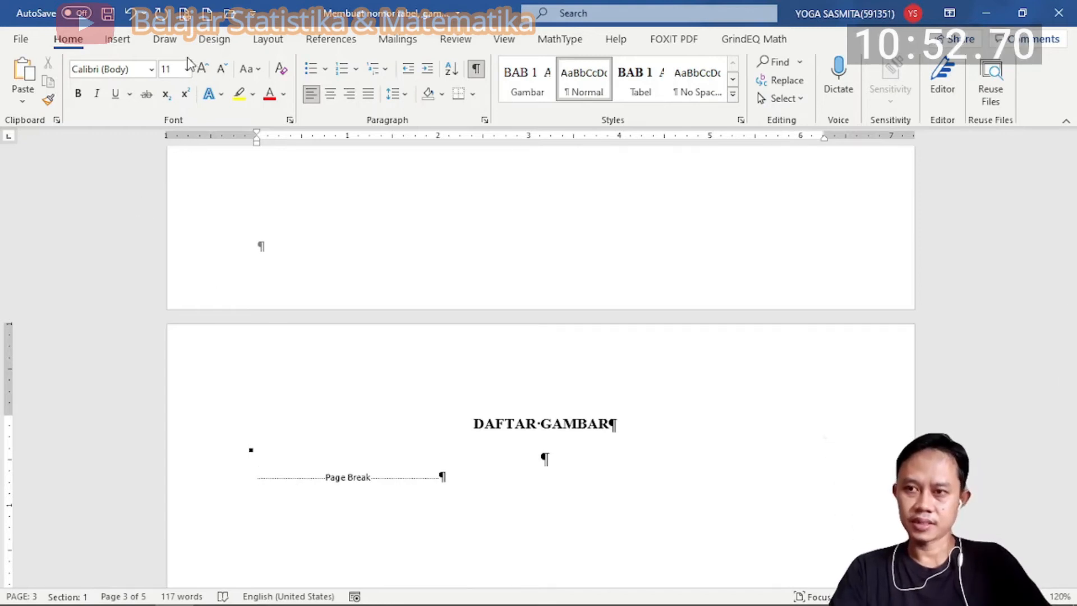
# Start a custom table of contents at the page break line and set it to show 1 level
pyautogui.click(331, 40)
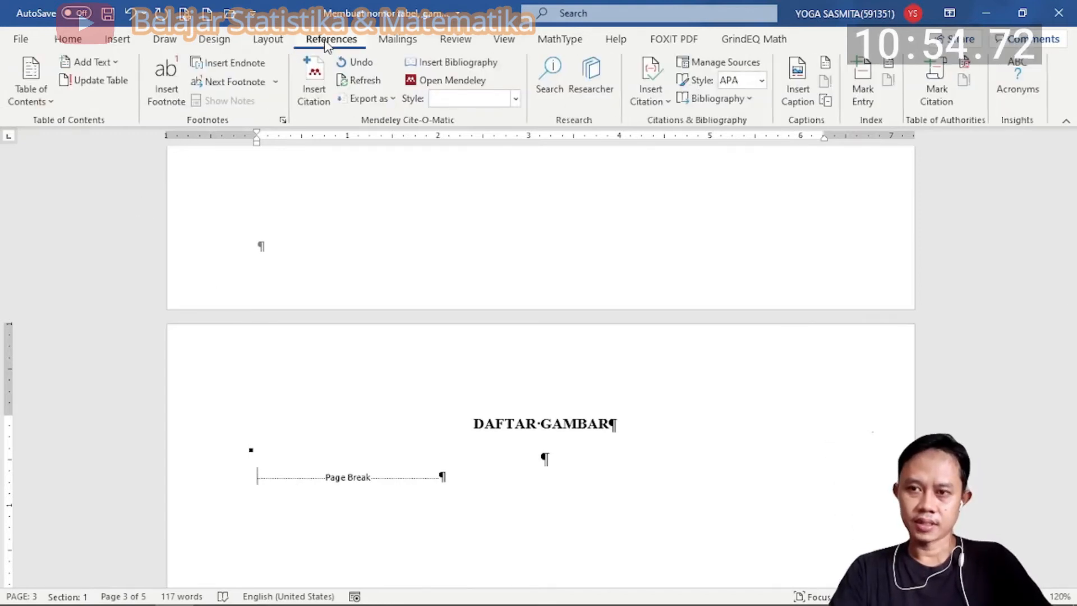
pyautogui.click(27, 101)
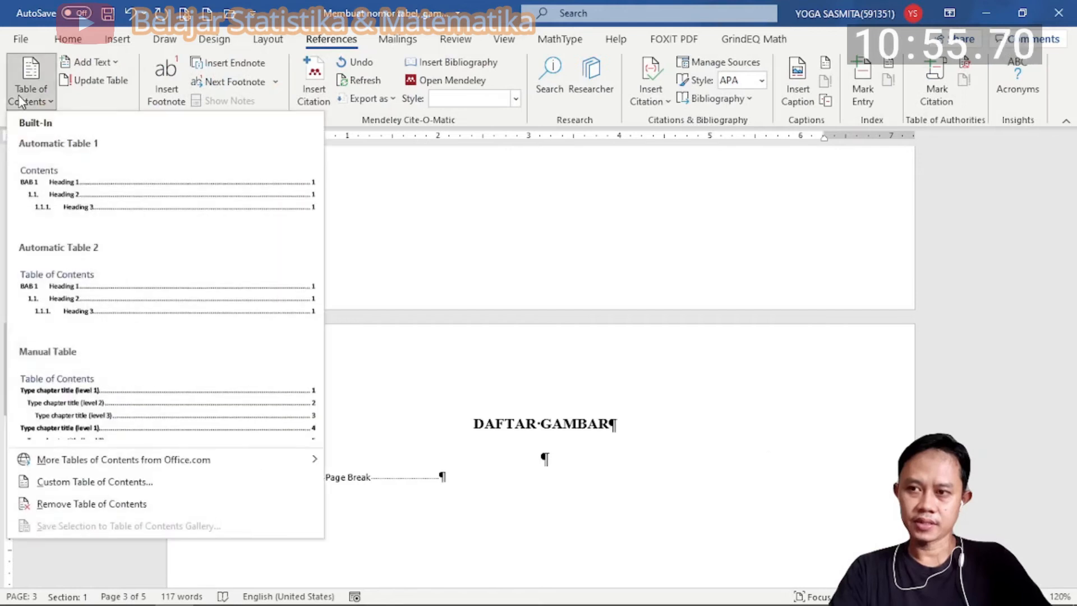
pyautogui.click(90, 483)
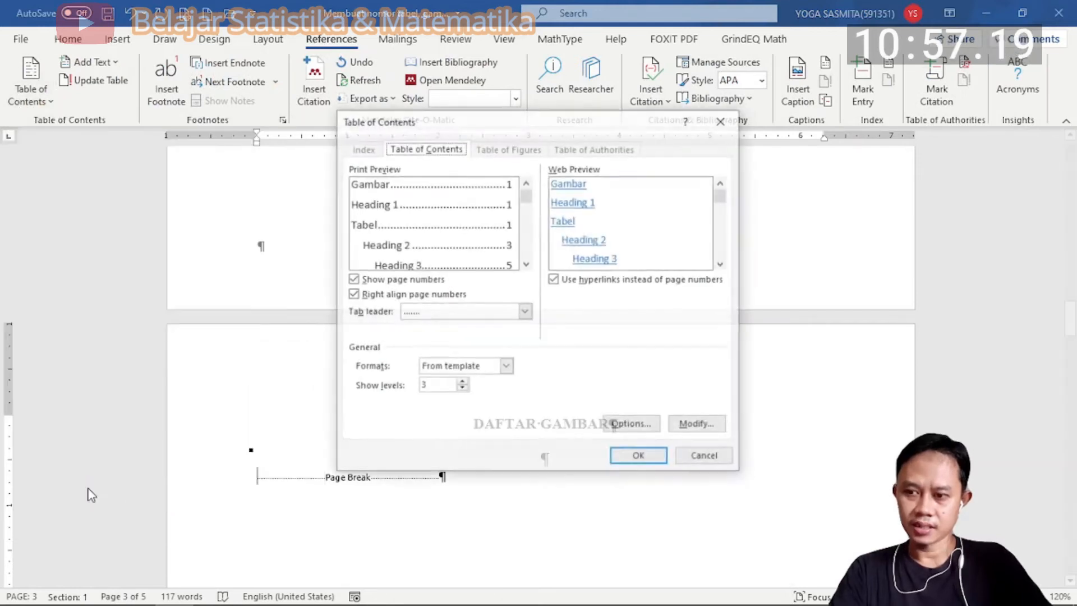
pyautogui.click(462, 390)
pyautogui.click(462, 389)
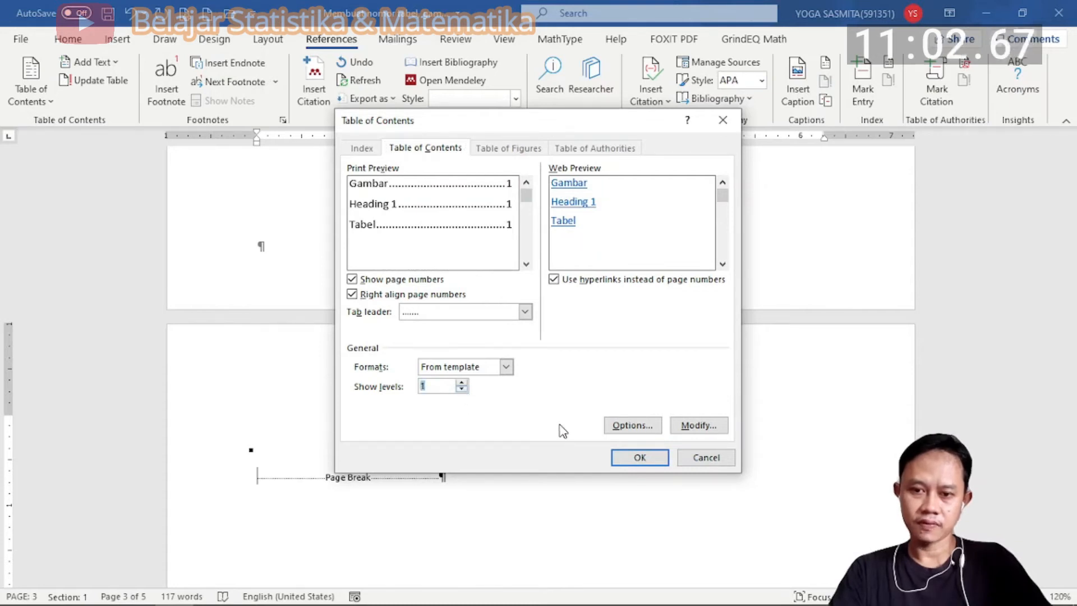
# Build the list only from the Gambar style at level 1, clearing the Heading 1 and Tabel levels and turning off outline levels
pyautogui.click(631, 427)
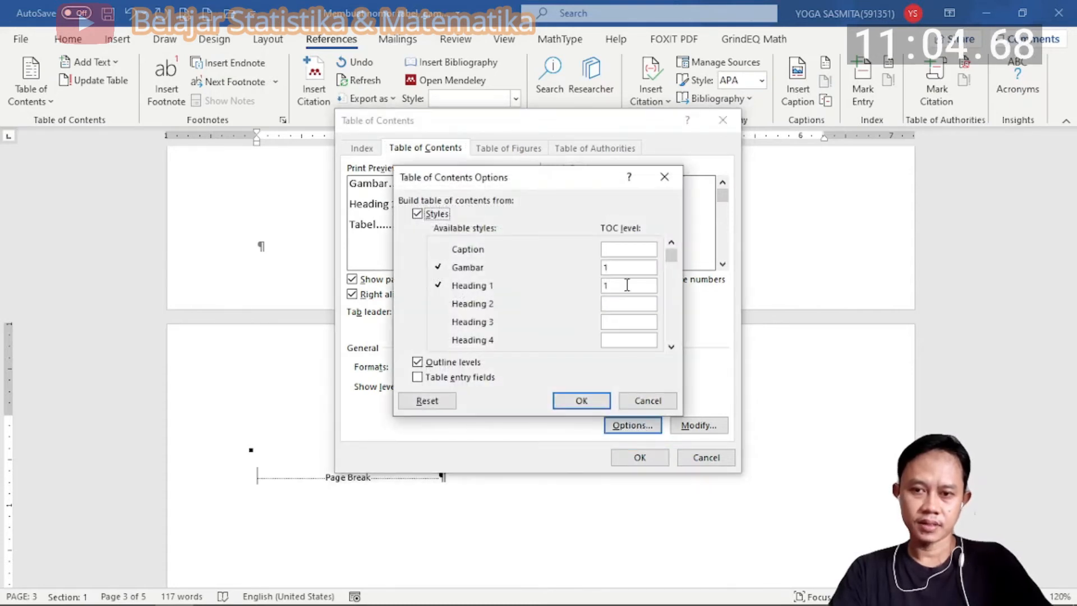
pyautogui.click(630, 286)
pyautogui.press('BackSpace')
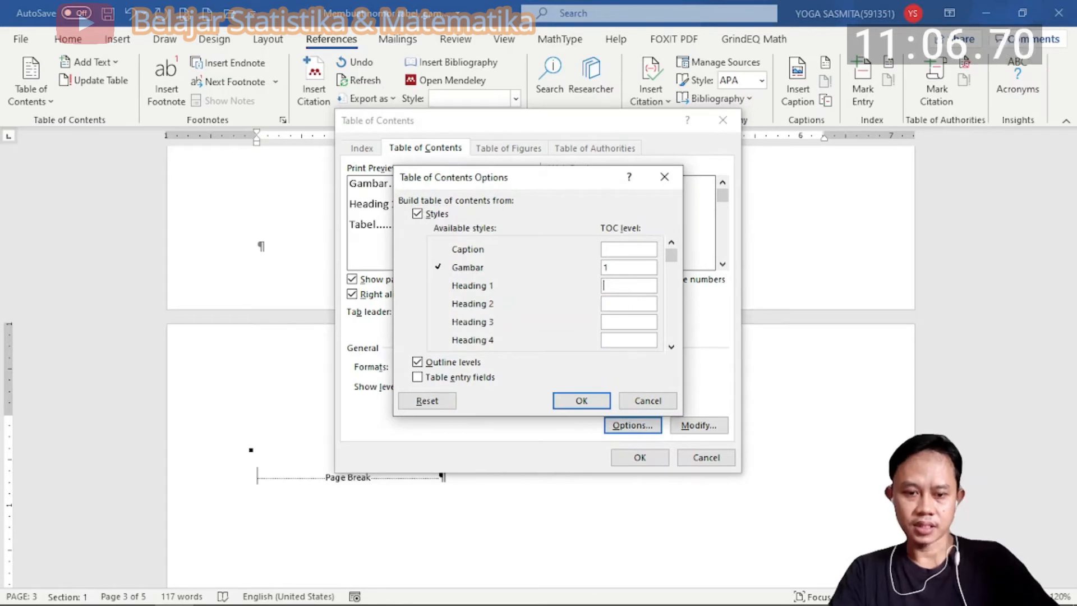
pyautogui.scroll(-3, 673, 351)
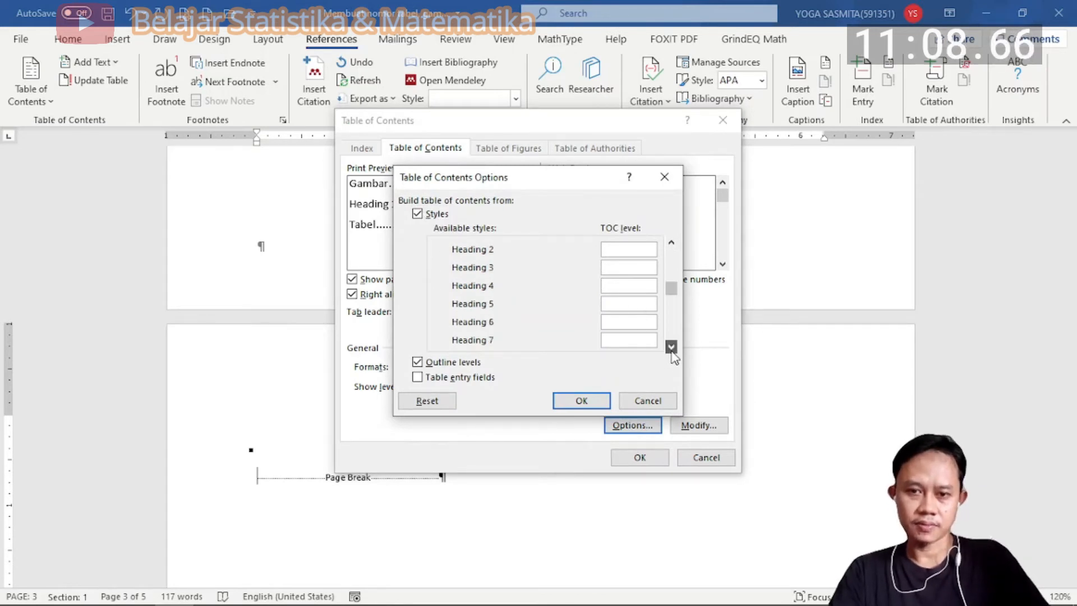
pyautogui.click(647, 341)
pyautogui.write('1')
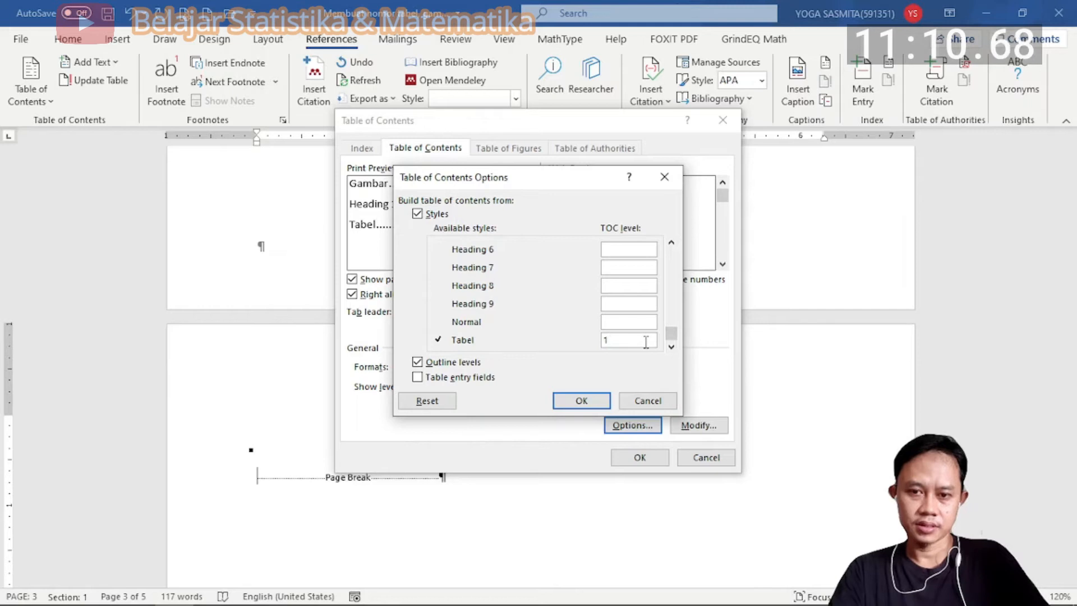
pyautogui.click(417, 361)
pyautogui.click(598, 404)
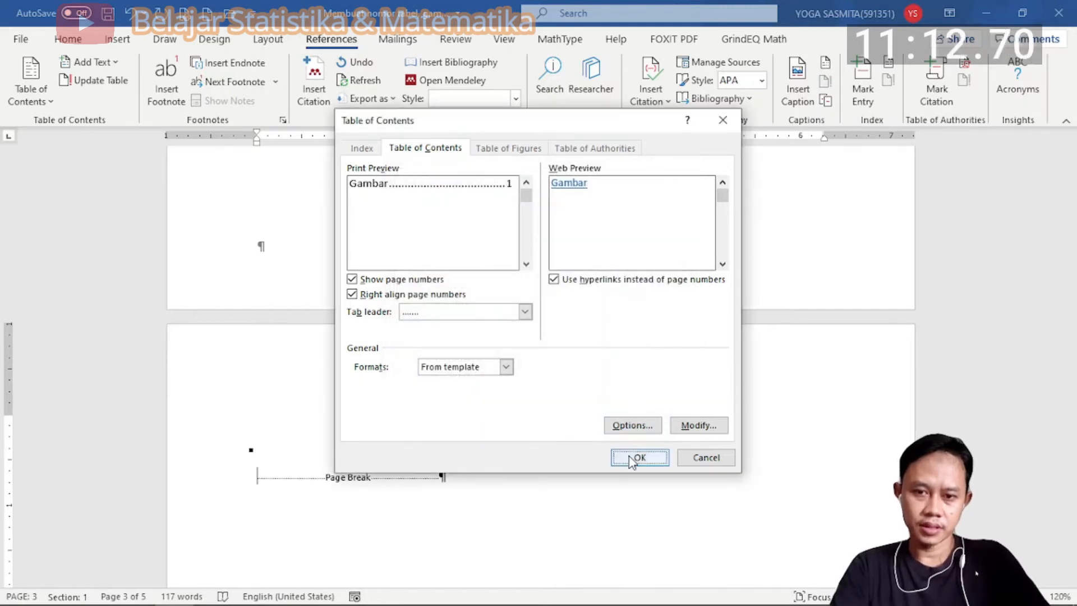
# Insert the list of figures under DAFTAR GAMBAR without replacing the existing table of contents
pyautogui.click(632, 457)
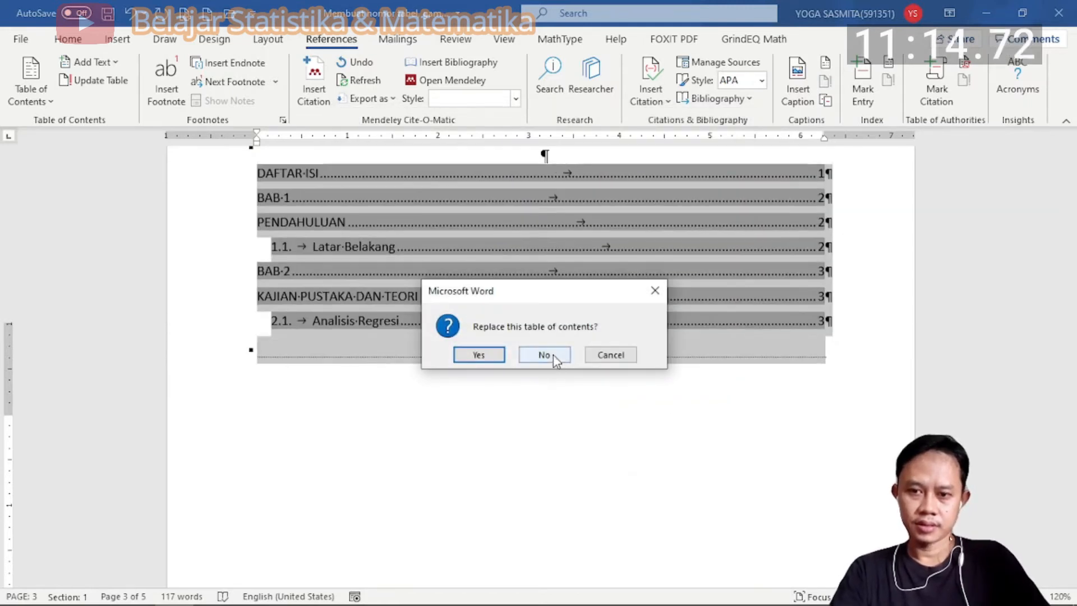
pyautogui.click(545, 355)
pyautogui.scroll(-1, 550, 359)
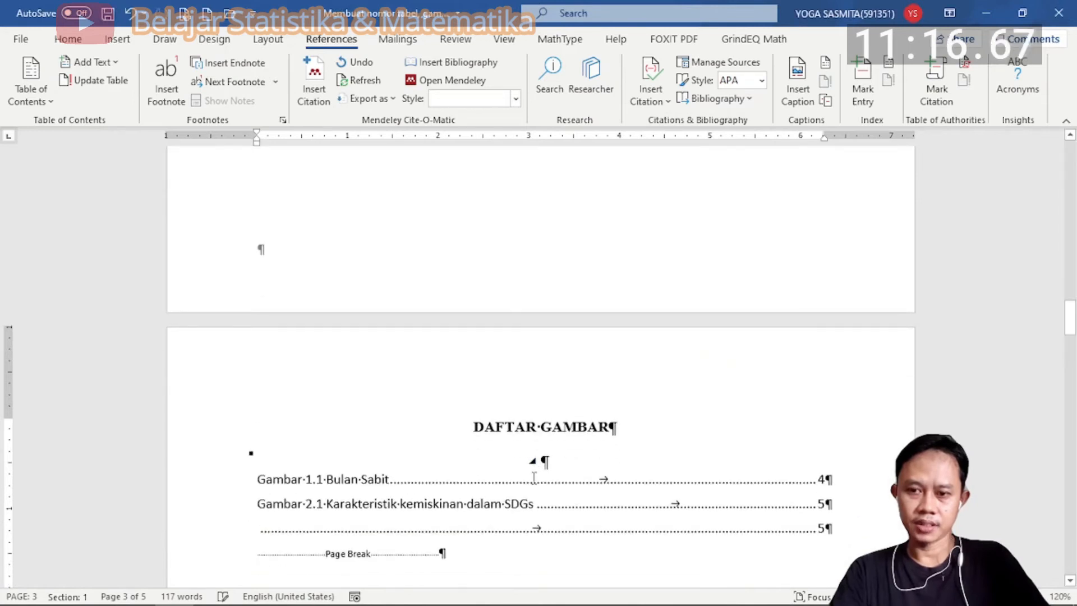
# Delete the entry without a caption at the end of the list of figures
pyautogui.scroll(-2, 534, 466)
pyautogui.scroll(-2, 533, 479)
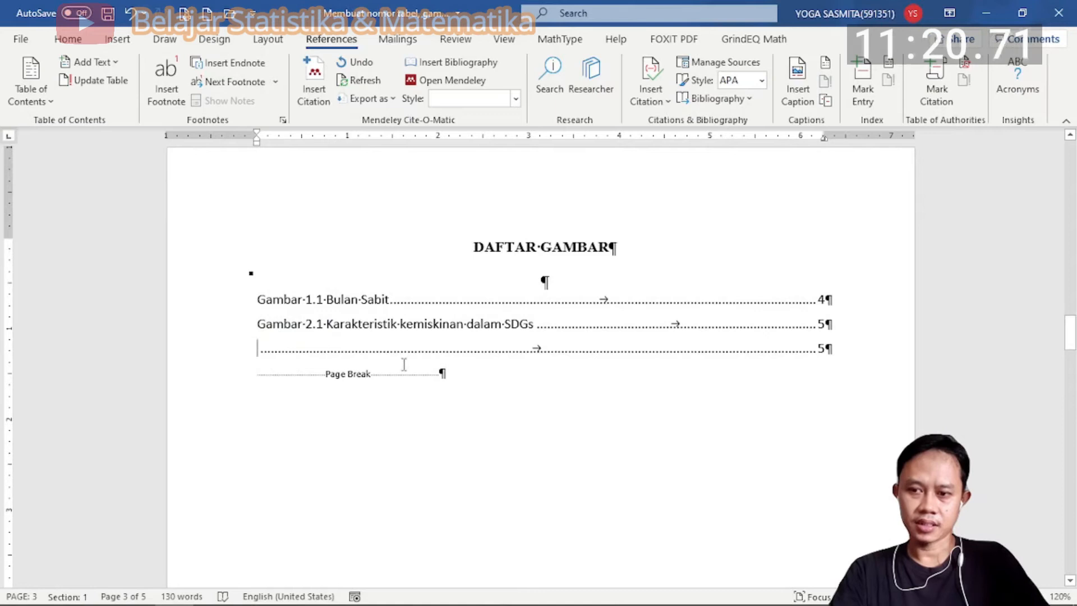
pyautogui.moveTo(258, 348); pyautogui.dragTo(831, 349)
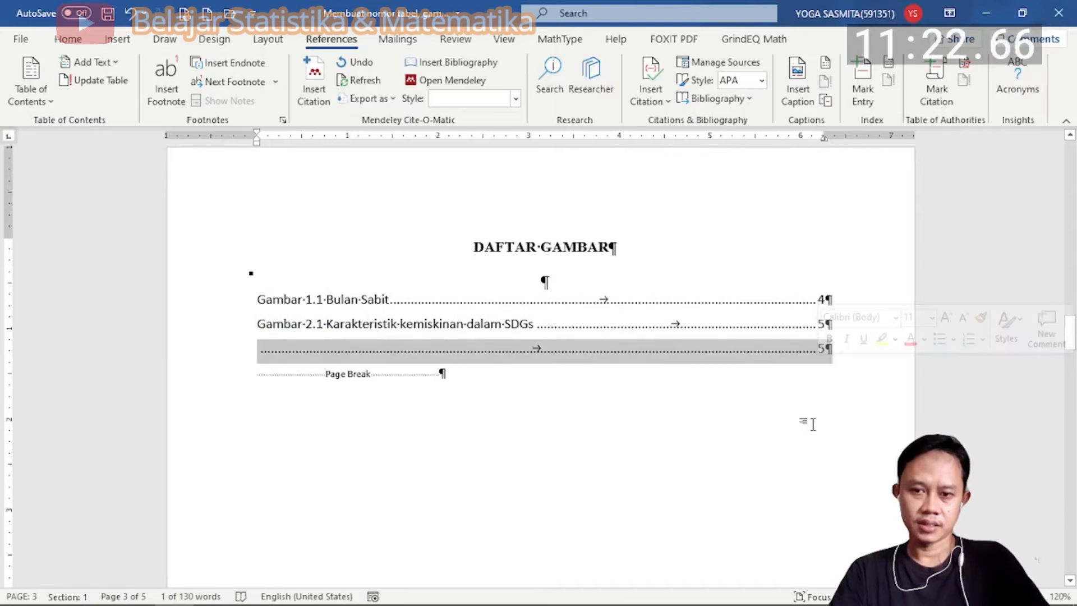
pyautogui.press('Delete')
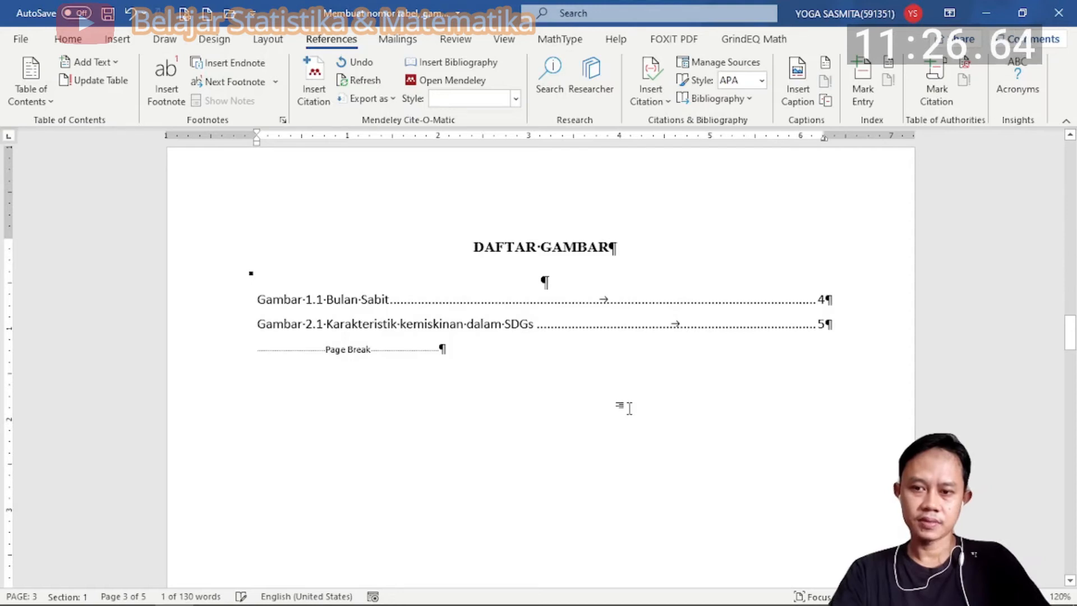
# Remove the stray BAB 2 number and the empty lines between BAB 1 and the PENDAHULUAN heading
pyautogui.scroll(-3, 602, 392)
pyautogui.scroll(2, 602, 392)
pyautogui.scroll(-10, 600, 395)
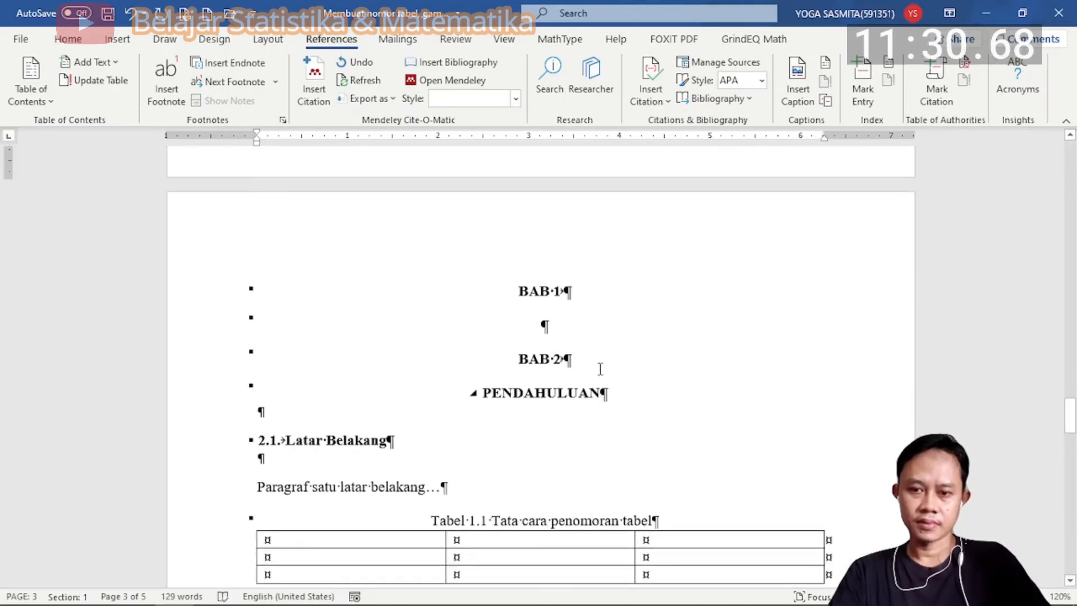
pyautogui.click(578, 359)
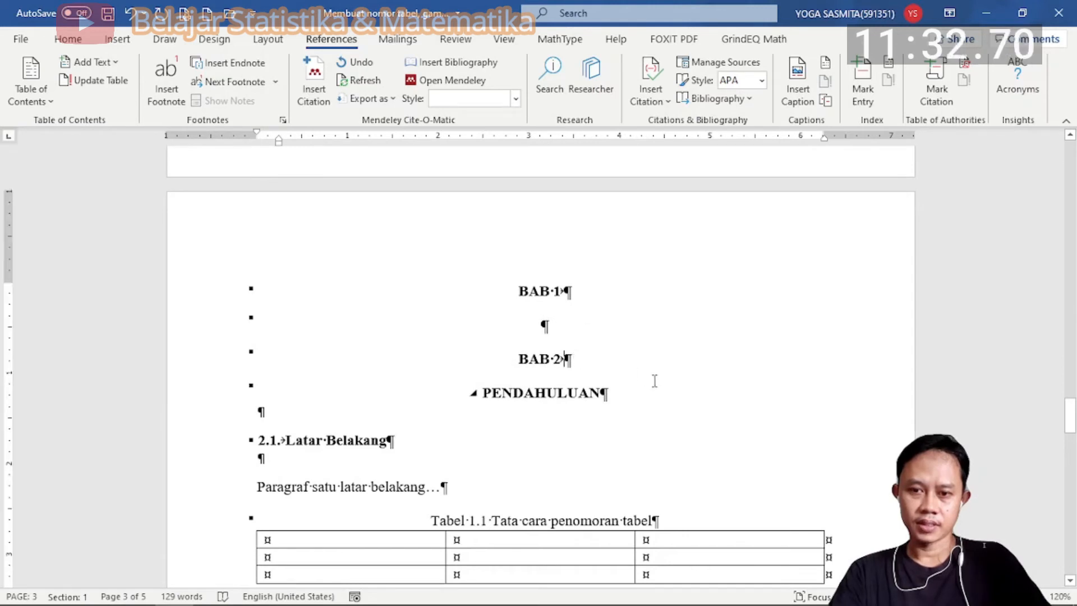
pyautogui.press('BackSpace')
pyautogui.press('BackSpace')
pyautogui.press('BackSpace')
pyautogui.press('BackSpace')
pyautogui.press('BackSpace')
pyautogui.press('BackSpace')
pyautogui.press('BackSpace')
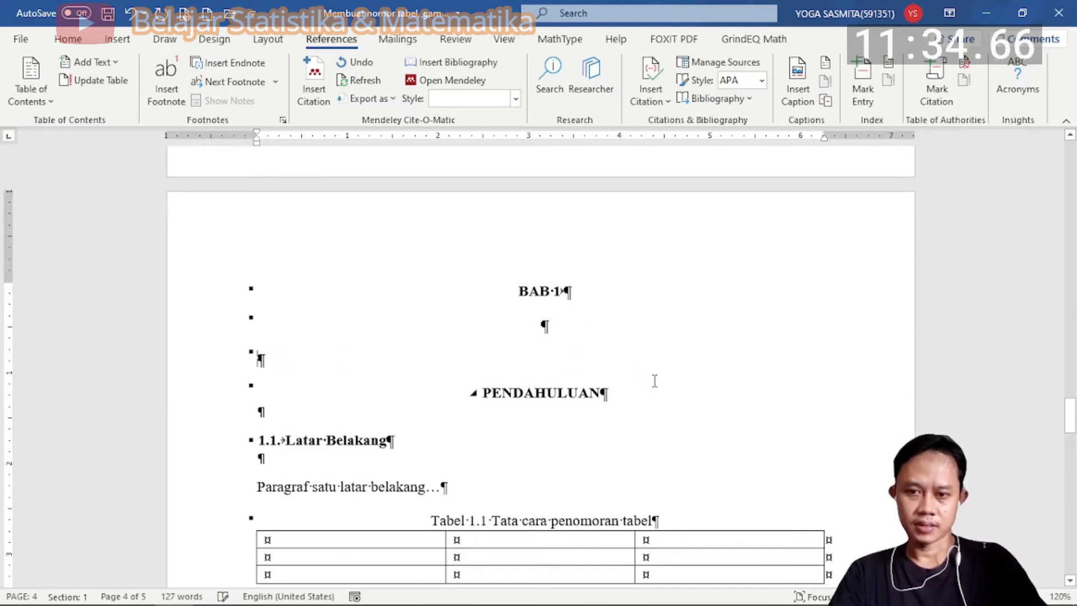
pyautogui.press('BackSpace')
pyautogui.press('BackSpace')
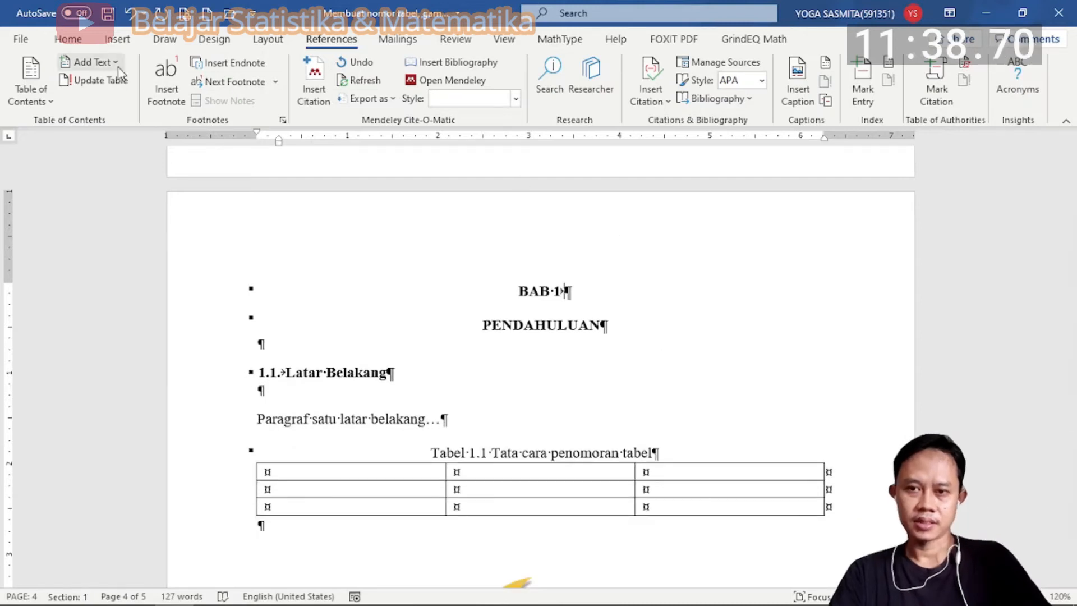
# Hide the paragraph and formatting marks in the document
pyautogui.click(68, 39)
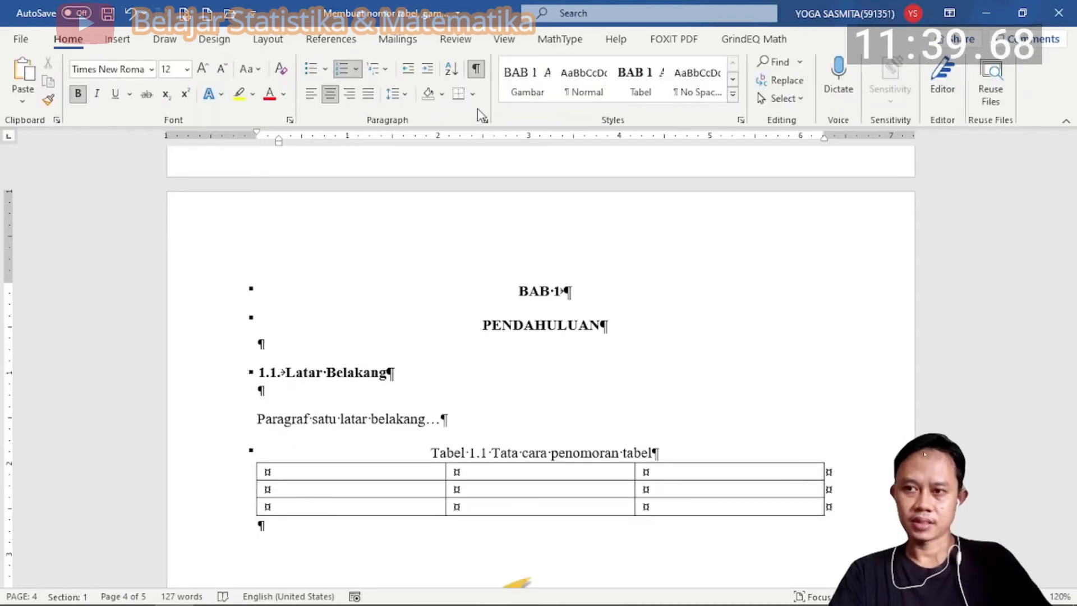
pyautogui.click(476, 69)
# Update the entire DAFTAR ISI table of contents, including its entries and page numbers
pyautogui.scroll(2, 623, 403)
pyautogui.scroll(14, 623, 402)
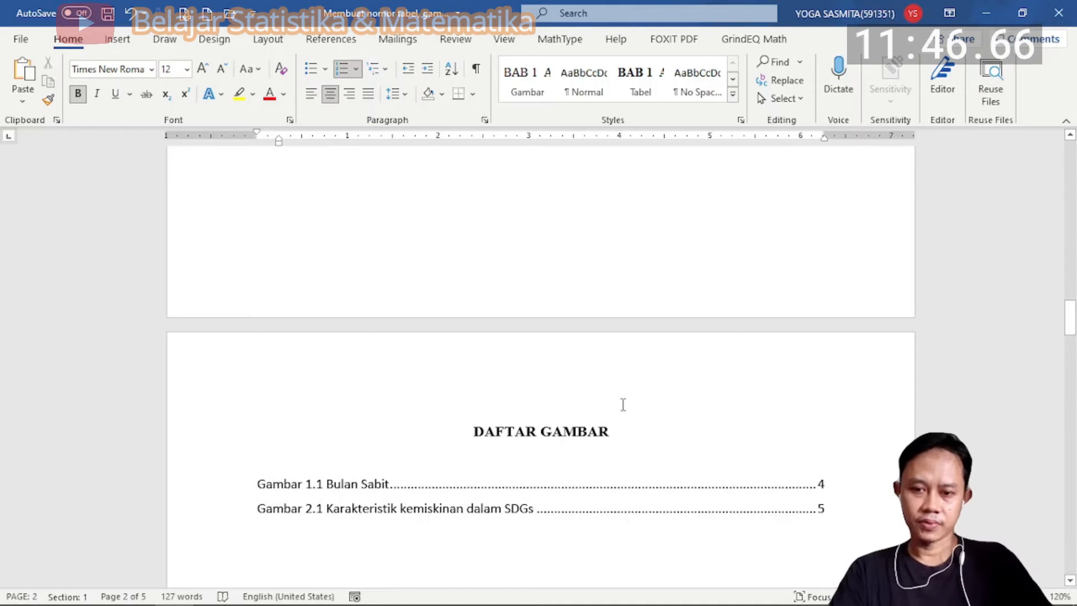
pyautogui.scroll(15, 623, 404)
pyautogui.scroll(13, 622, 404)
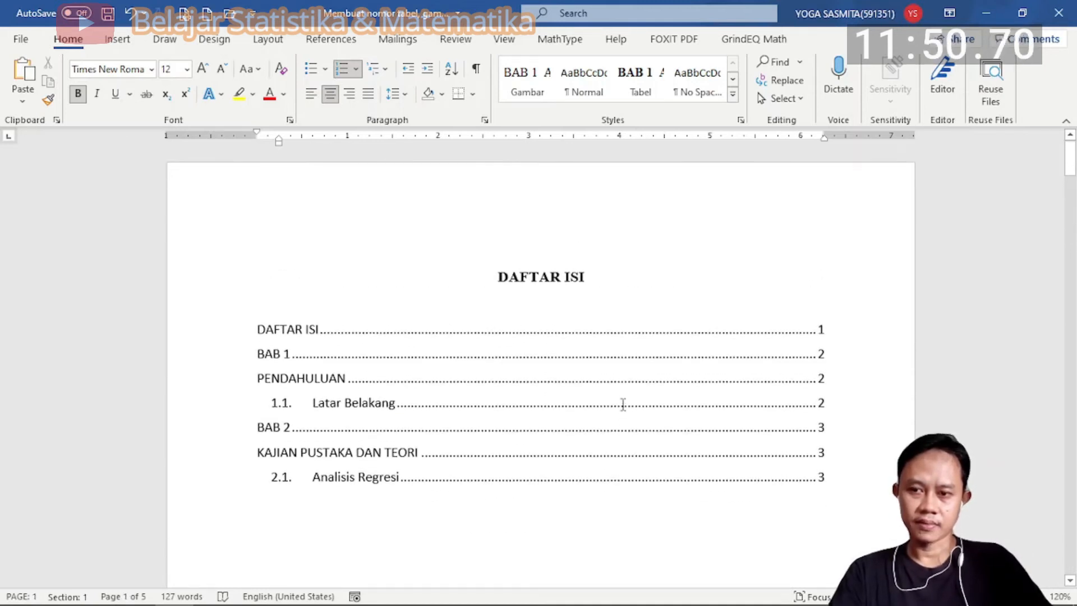
pyautogui.click(249, 329)
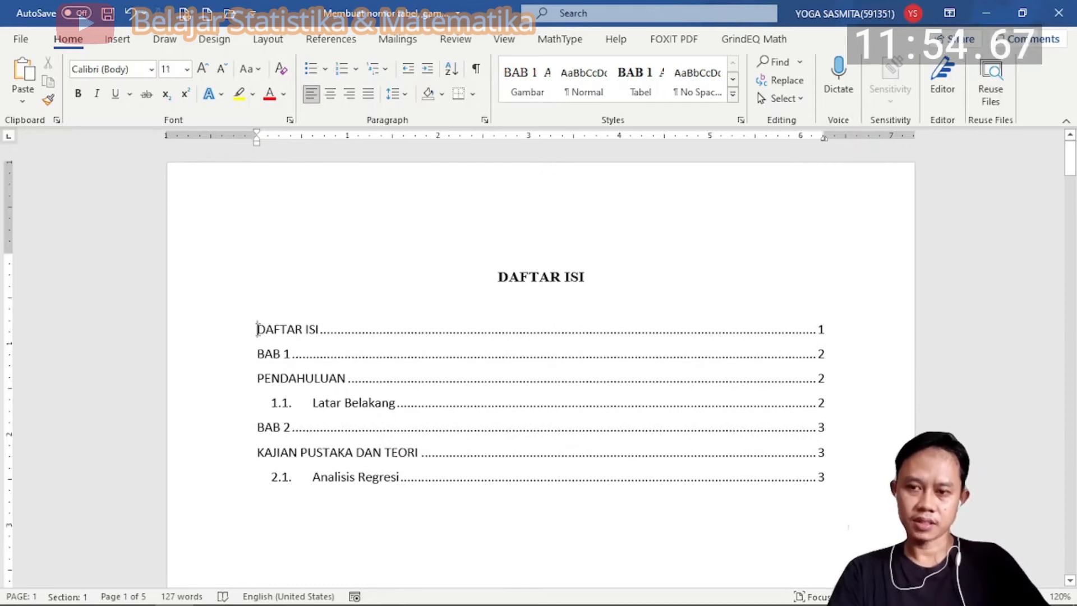
pyautogui.keyDown('shift'); pyautogui.click(827, 478); pyautogui.keyUp('shift')
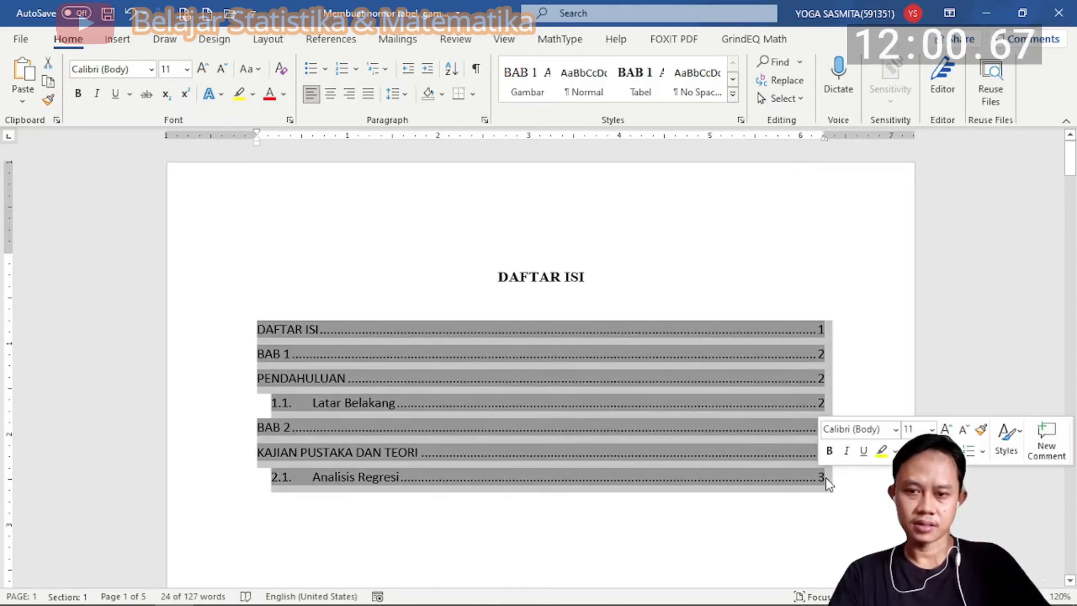
pyautogui.rightClick(625, 380)
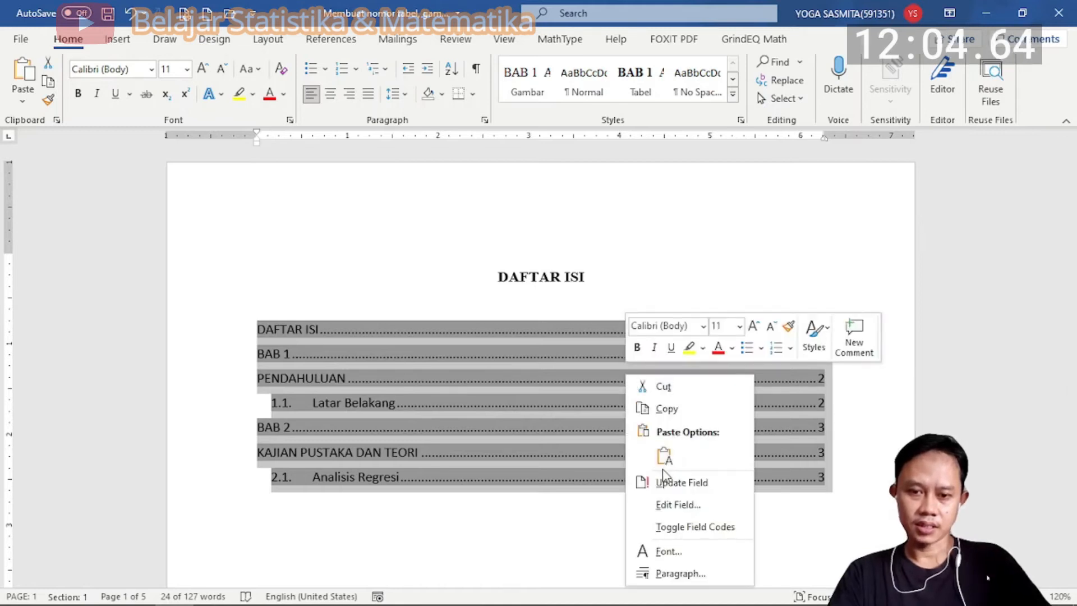
pyautogui.click(667, 482)
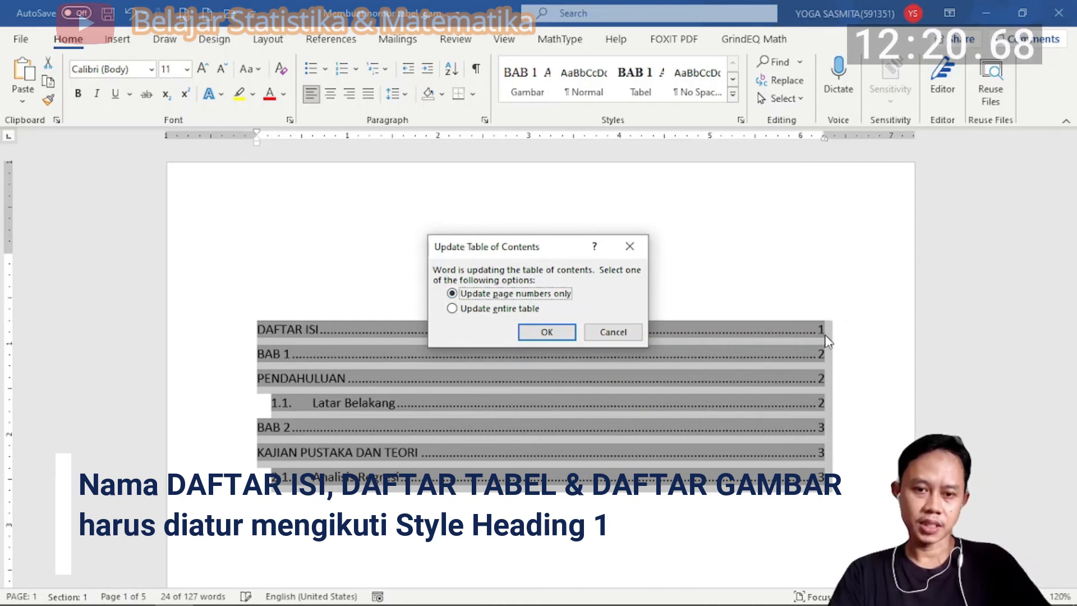
pyautogui.click(510, 318)
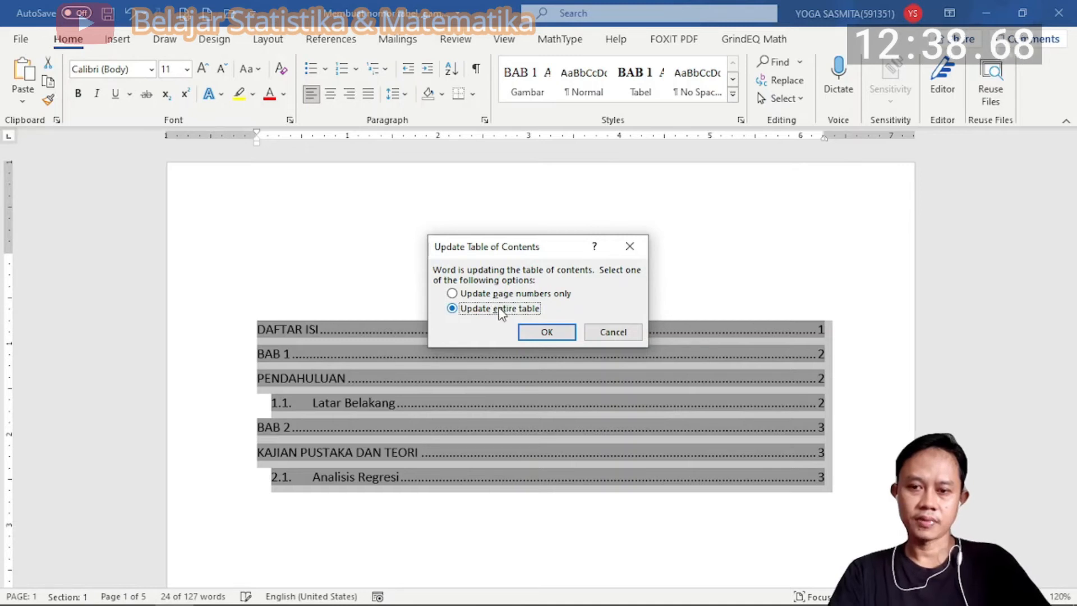
pyautogui.click(547, 332)
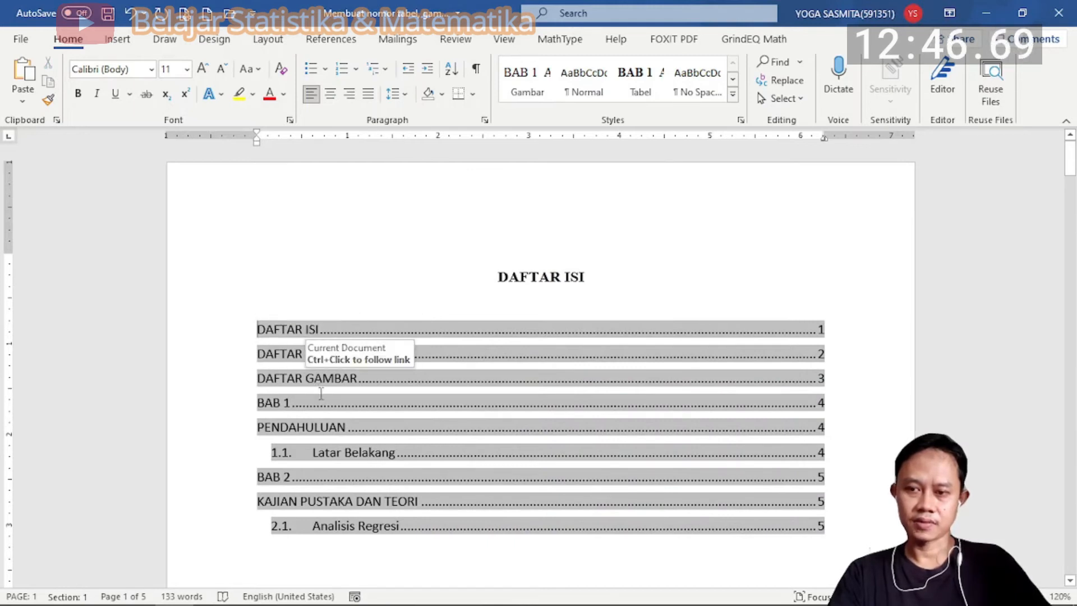
# Review the updated DAFTAR ISI and compare it with the DAFTAR TABEL and DAFTAR GAMBAR pages
pyautogui.scroll(-1, 325, 405)
pyautogui.scroll(-3, 325, 405)
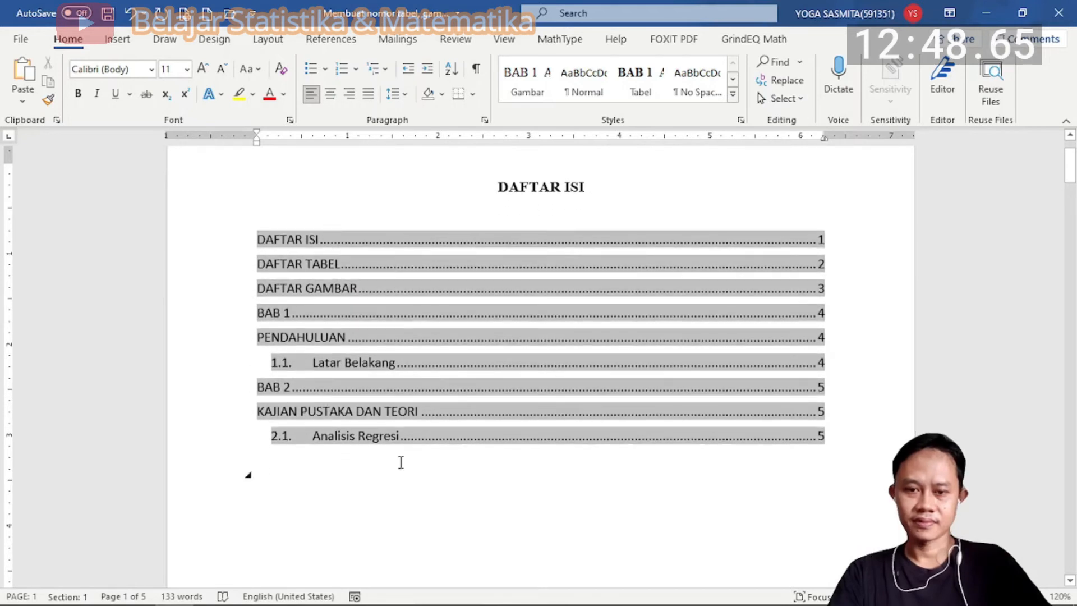
pyautogui.click(438, 488)
pyautogui.scroll(-10, 439, 489)
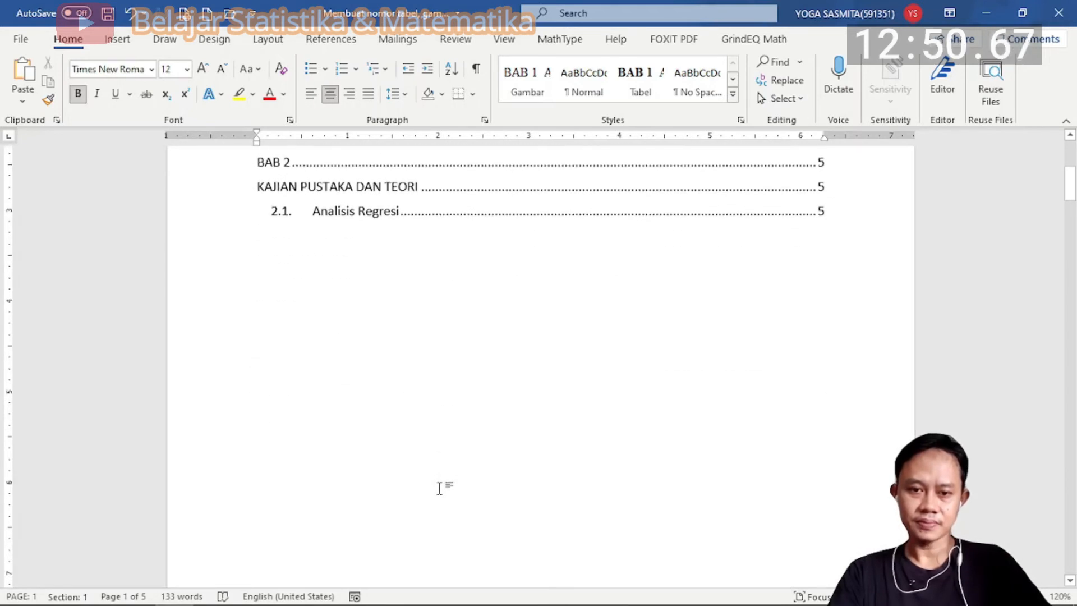
pyautogui.scroll(-20, 439, 488)
pyautogui.scroll(11, 439, 488)
pyautogui.scroll(20, 439, 489)
pyautogui.scroll(-20, 440, 488)
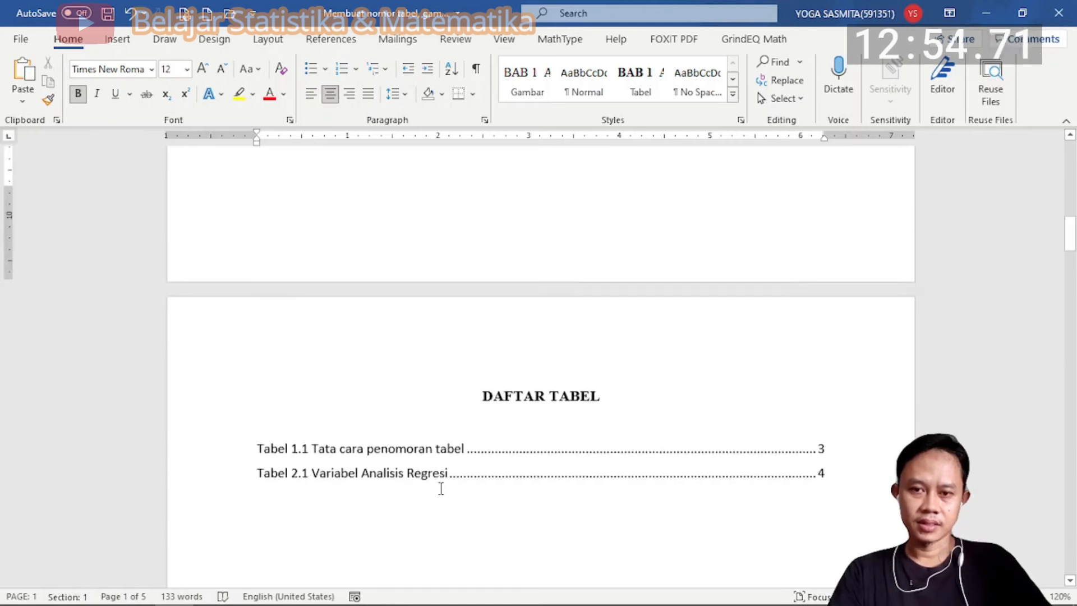
pyautogui.scroll(-20, 441, 489)
pyautogui.scroll(20, 441, 489)
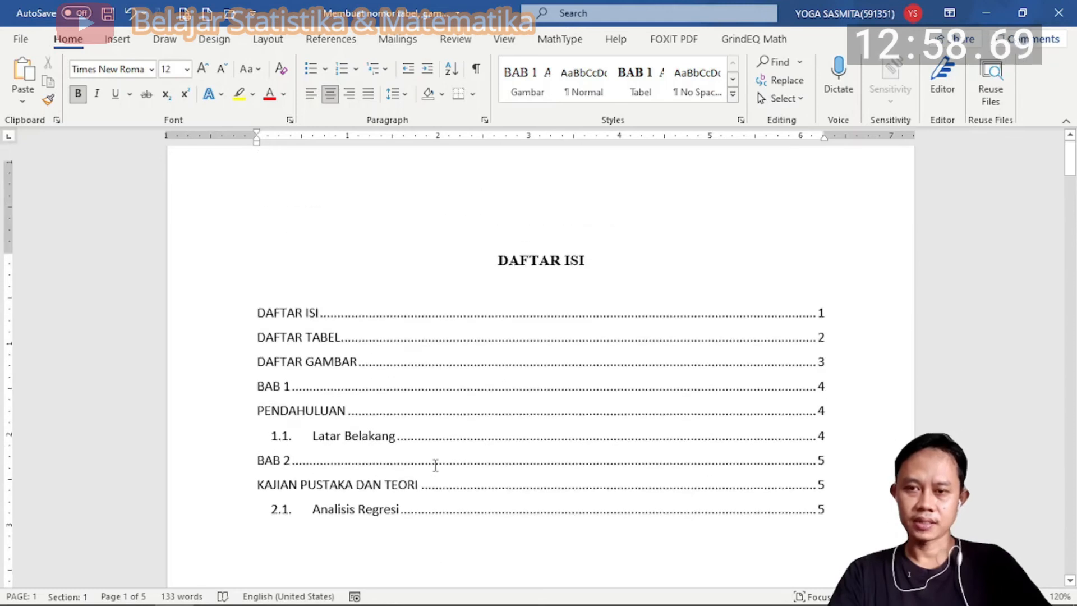
# Insert page numbers at the bottom right of the pages using the Plain Number 3 style and leave the footer
pyautogui.scroll(1, 435, 464)
pyautogui.click(130, 43)
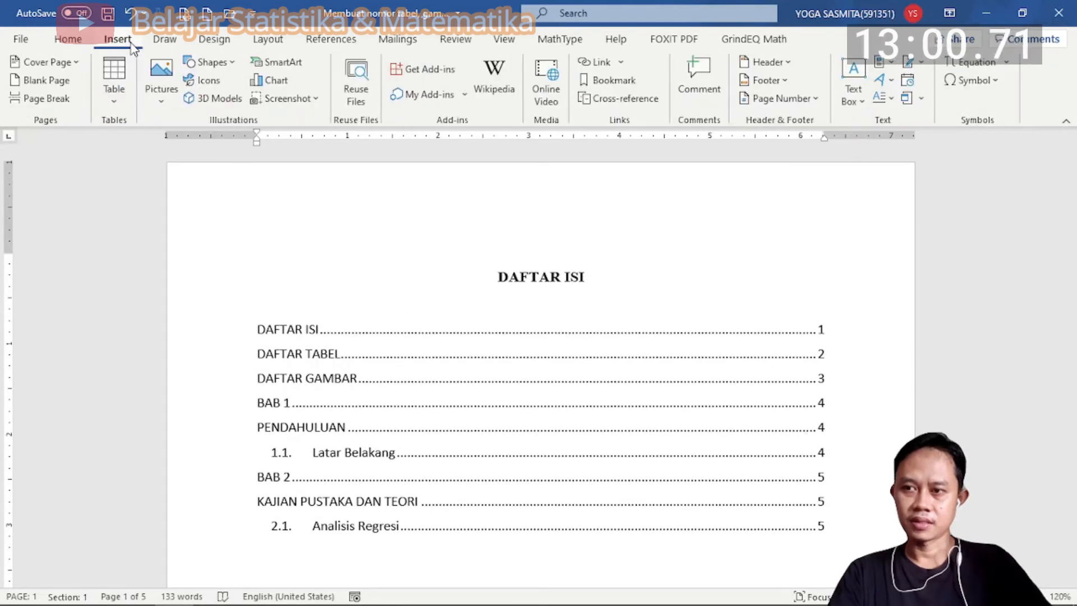
pyautogui.click(782, 99)
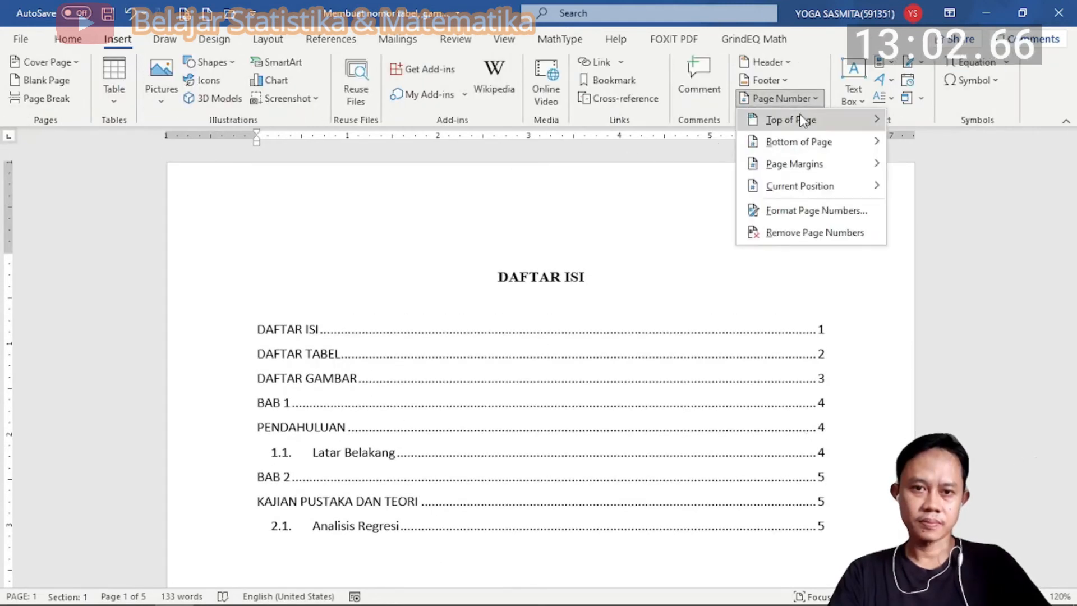
pyautogui.moveTo(830, 147)
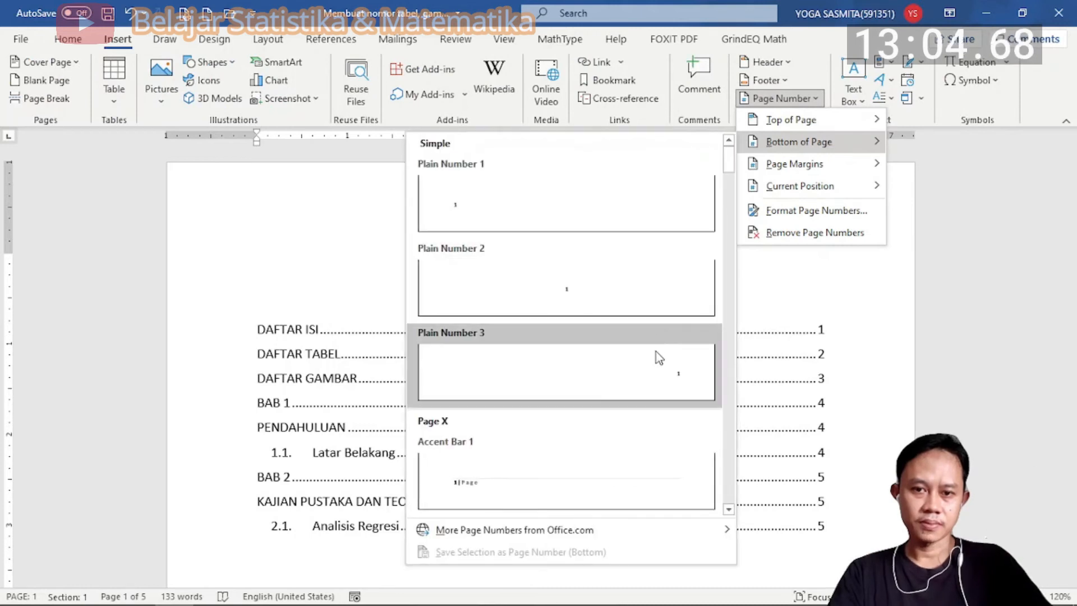
pyautogui.click(675, 385)
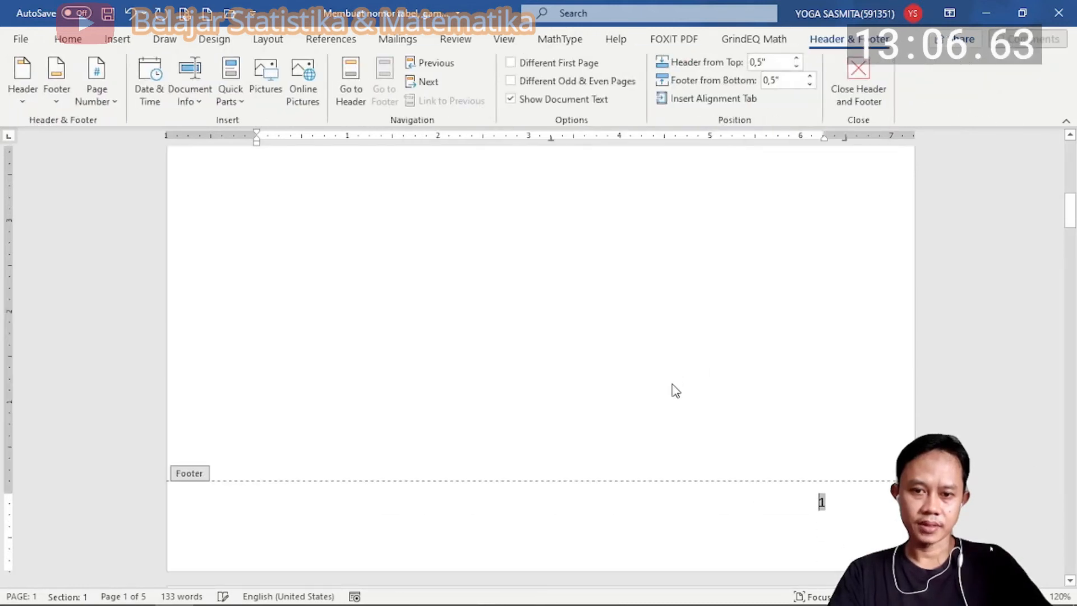
pyautogui.click(862, 85)
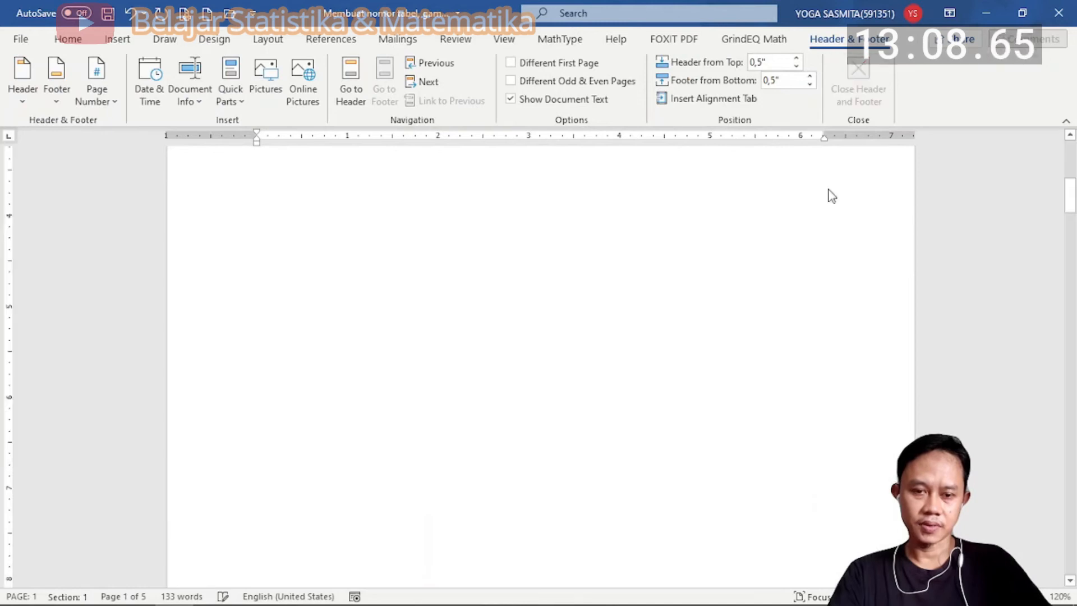
# Follow the 2.1 Analisis Regresi entry in DAFTAR ISI to its heading and check the page number in that page's footer
pyautogui.scroll(10, 664, 467)
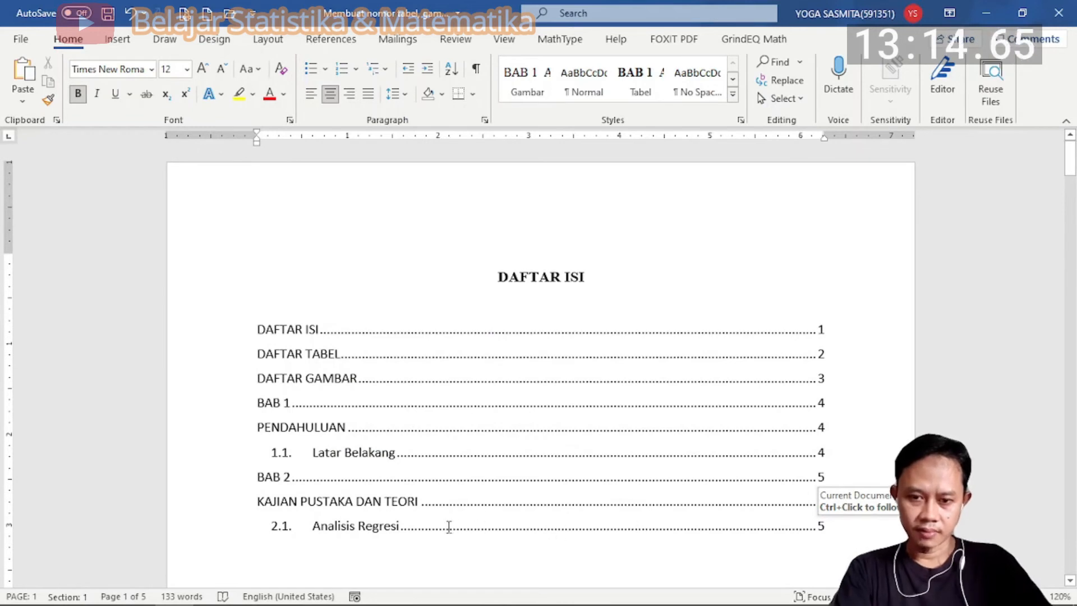
pyautogui.doubleClick(529, 528)
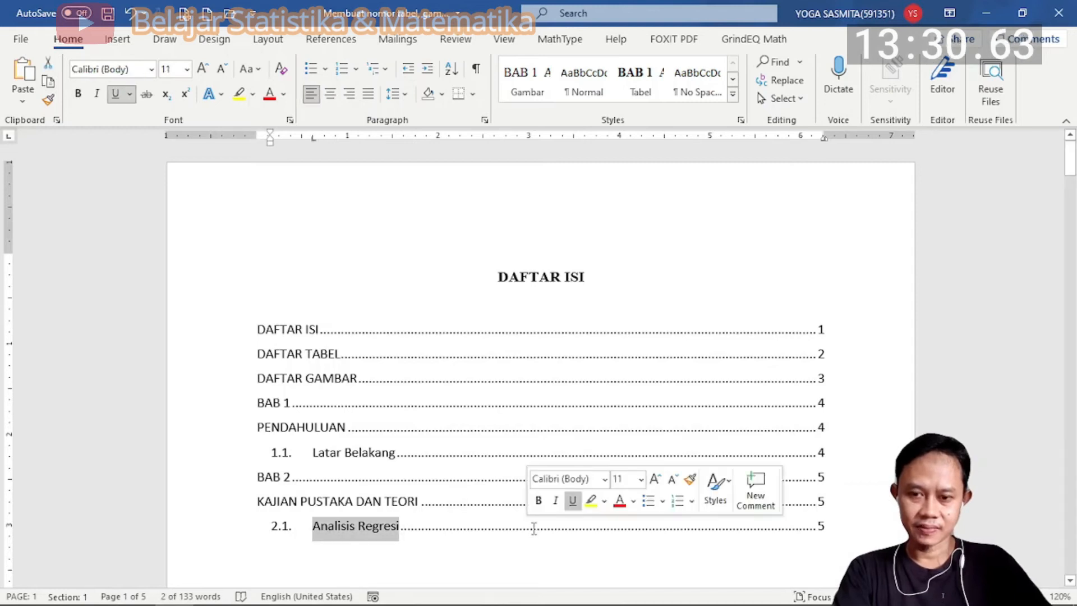
pyautogui.keyDown('ctrl'); pyautogui.click(542, 530); pyautogui.keyUp('ctrl')
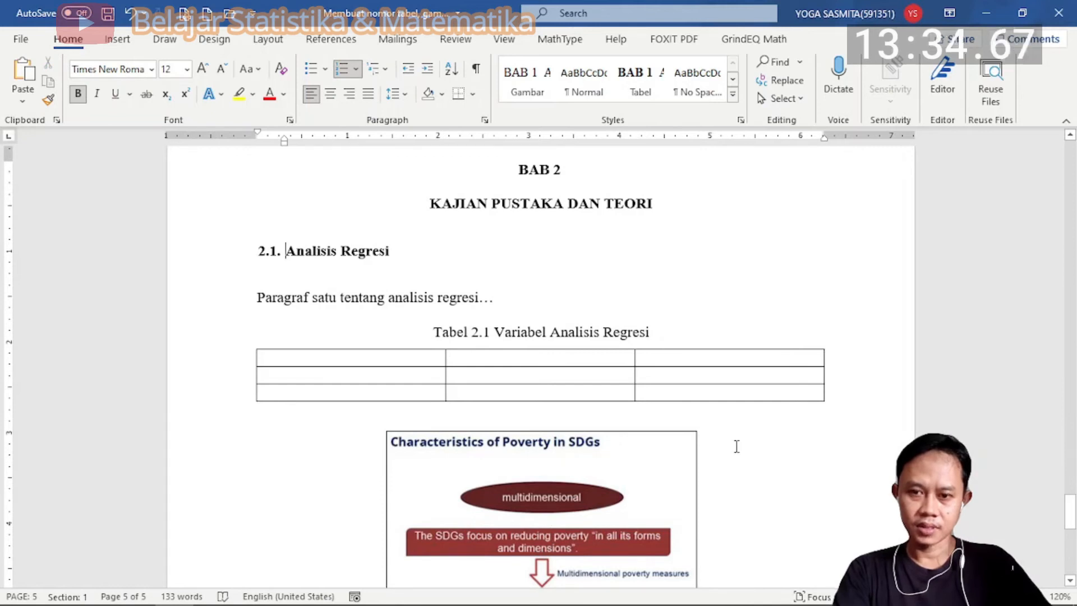
pyautogui.scroll(-3, 737, 446)
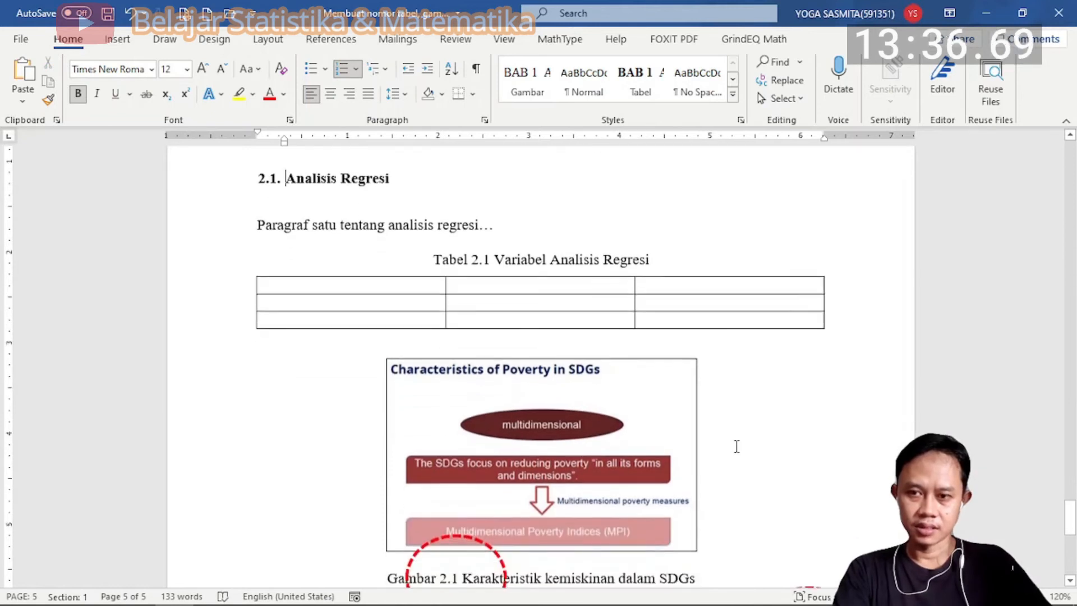
pyautogui.scroll(-15, 719, 409)
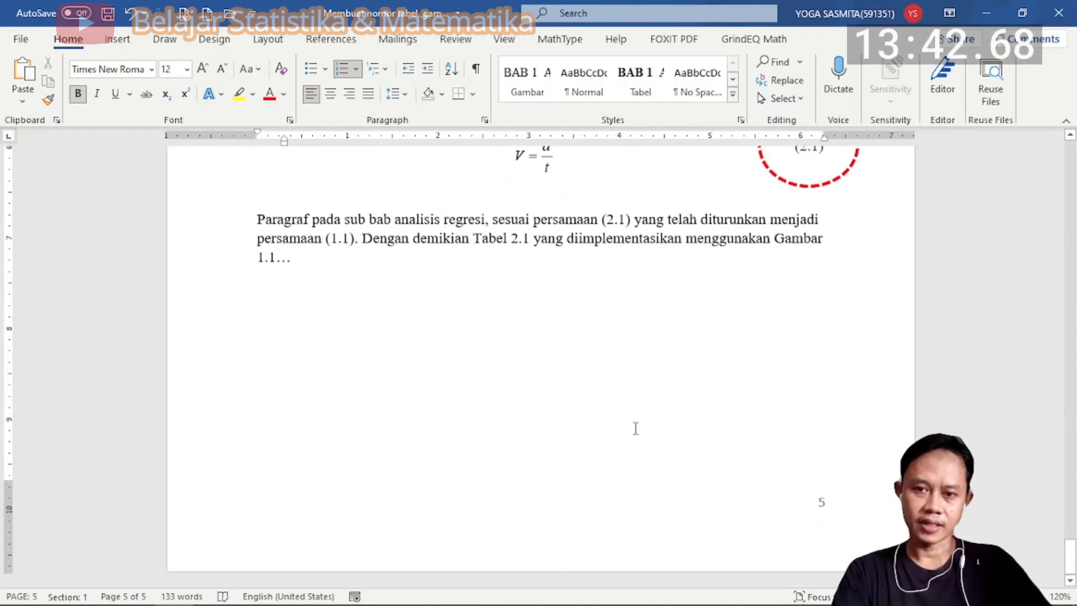
# Return to the DAFTAR ISI page and show the document's heading list for navigation
pyautogui.moveTo(1071, 555); pyautogui.dragTo(1071, 151)
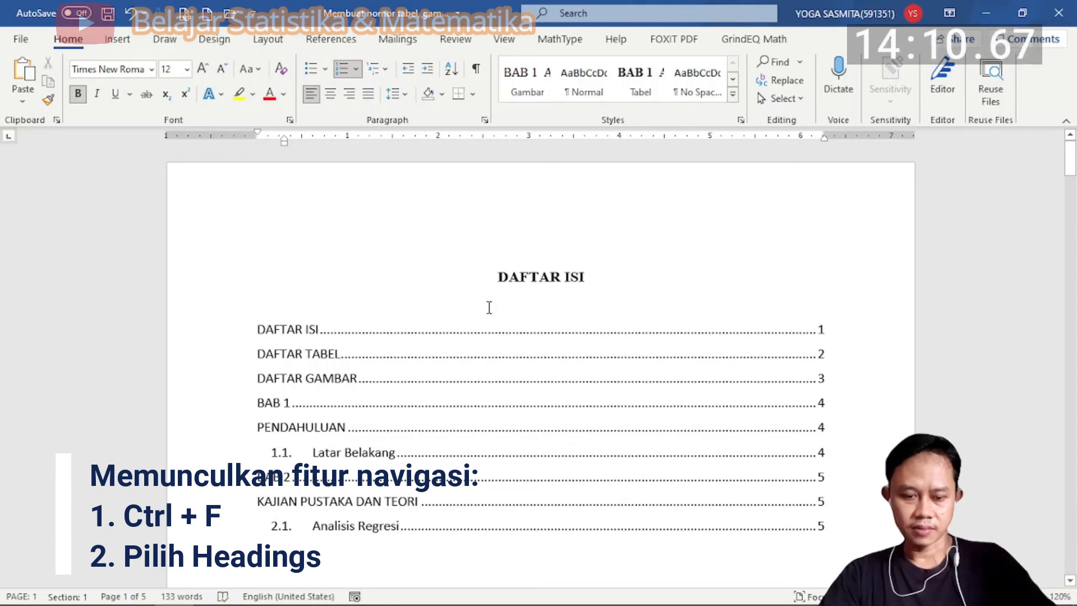
pyautogui.hotkey('ctrl', 'f')
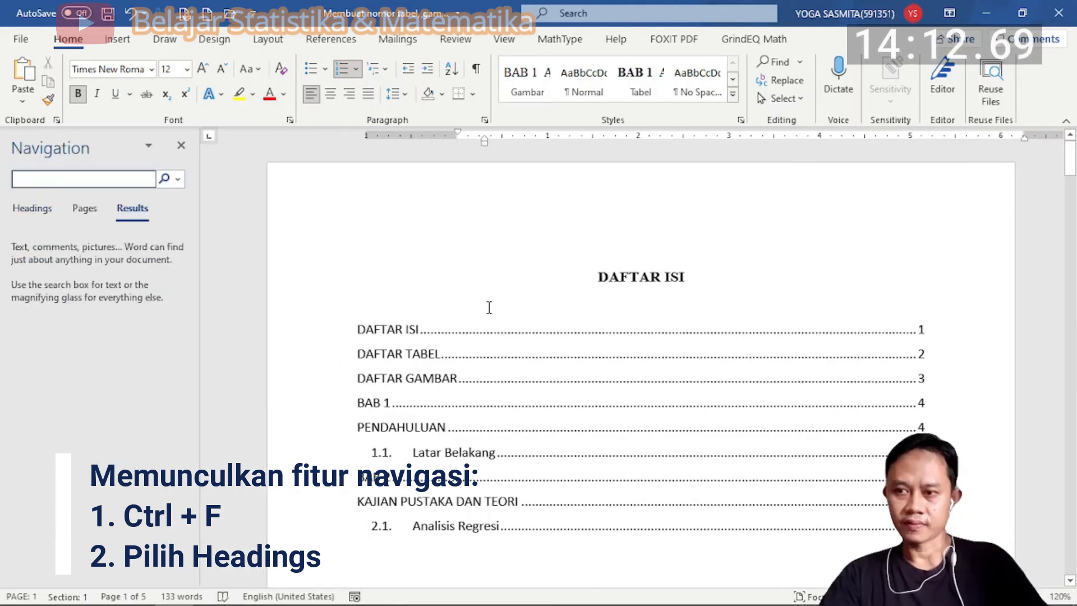
pyautogui.click(34, 211)
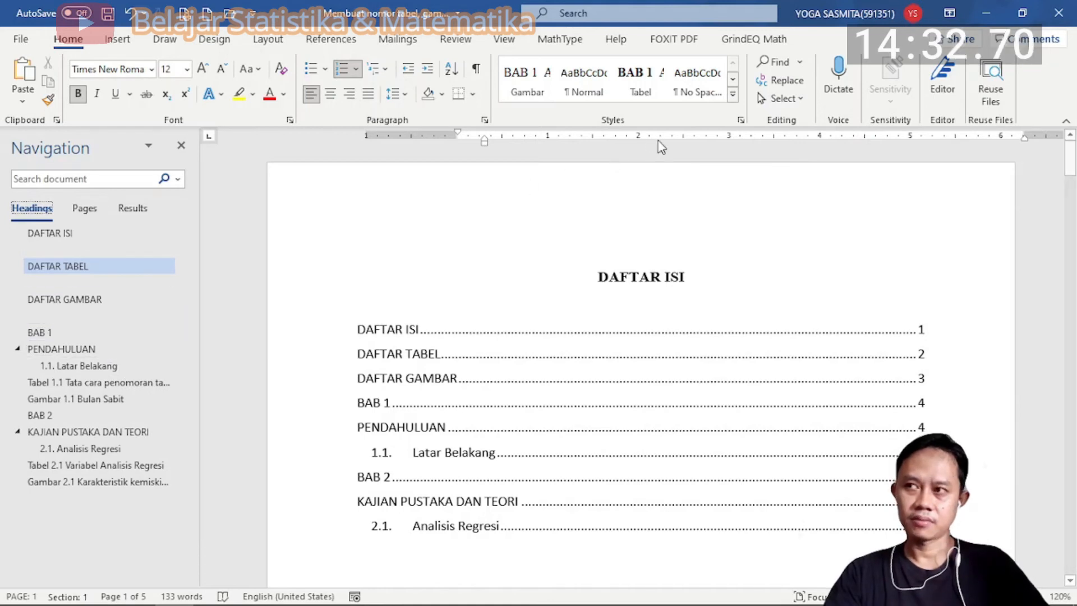
# Apply the Normal style to the empty heading line below the DAFTAR ISI title
pyautogui.click(105, 250)
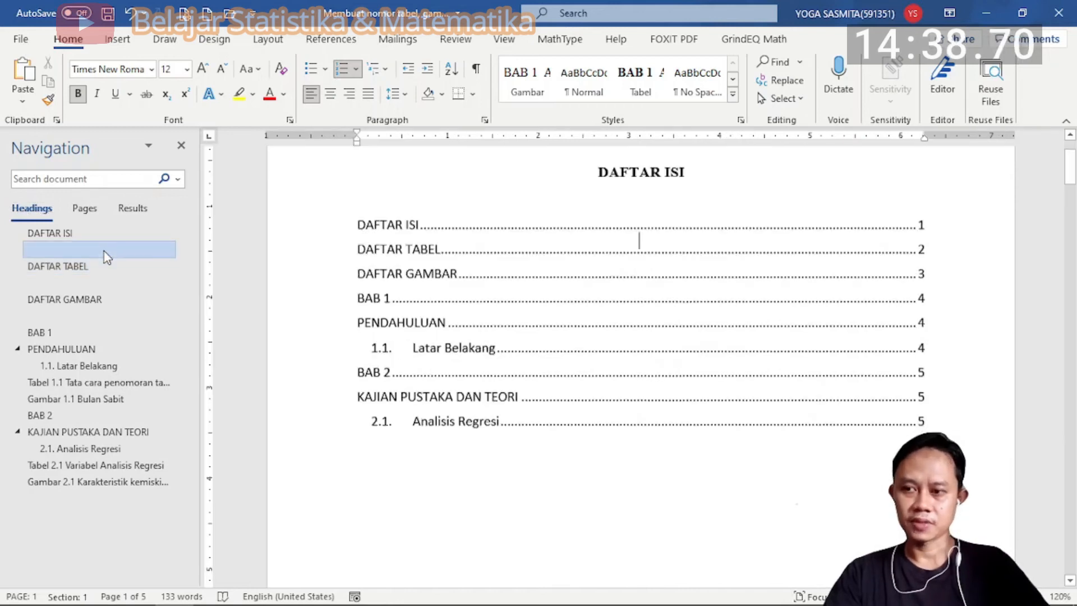
pyautogui.scroll(1, 571, 187)
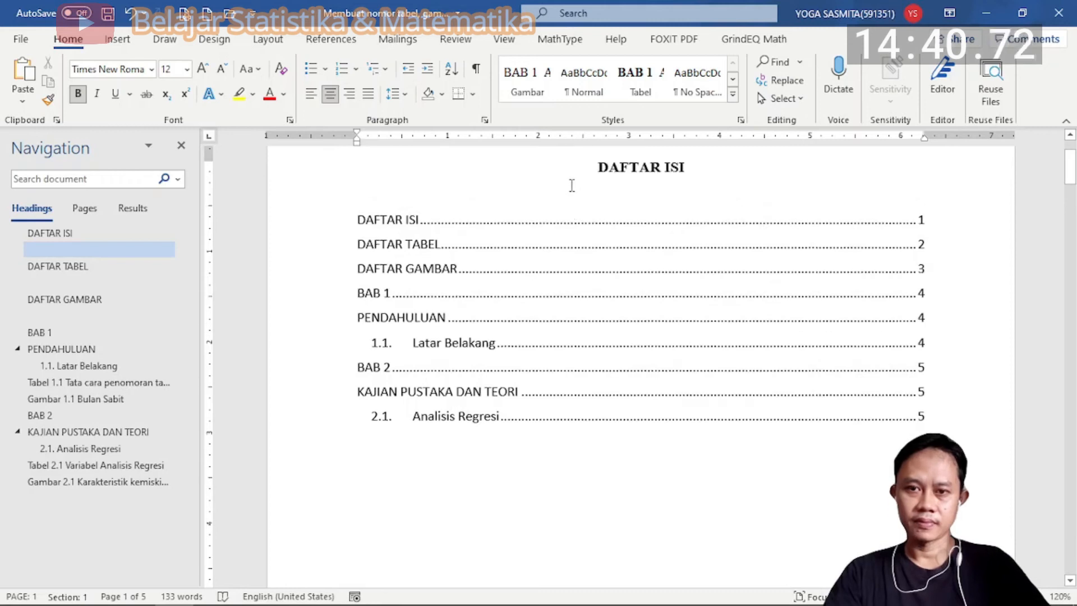
pyautogui.click(733, 98)
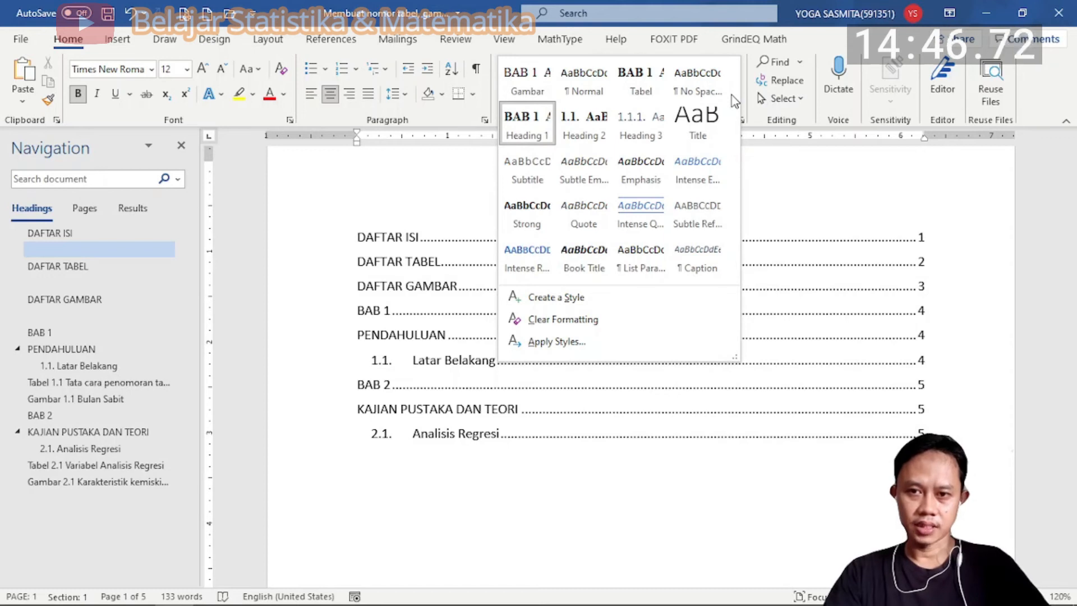
pyautogui.click(588, 85)
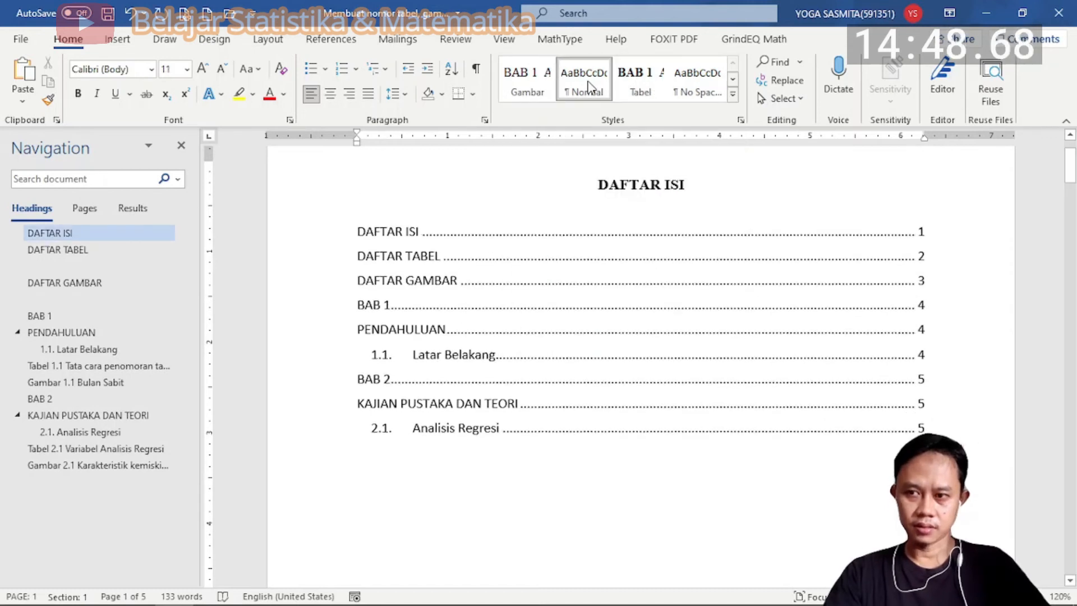
# Apply the Normal style to the empty heading lines below the DAFTAR TABEL and DAFTAR GAMBAR titles
pyautogui.click(82, 267)
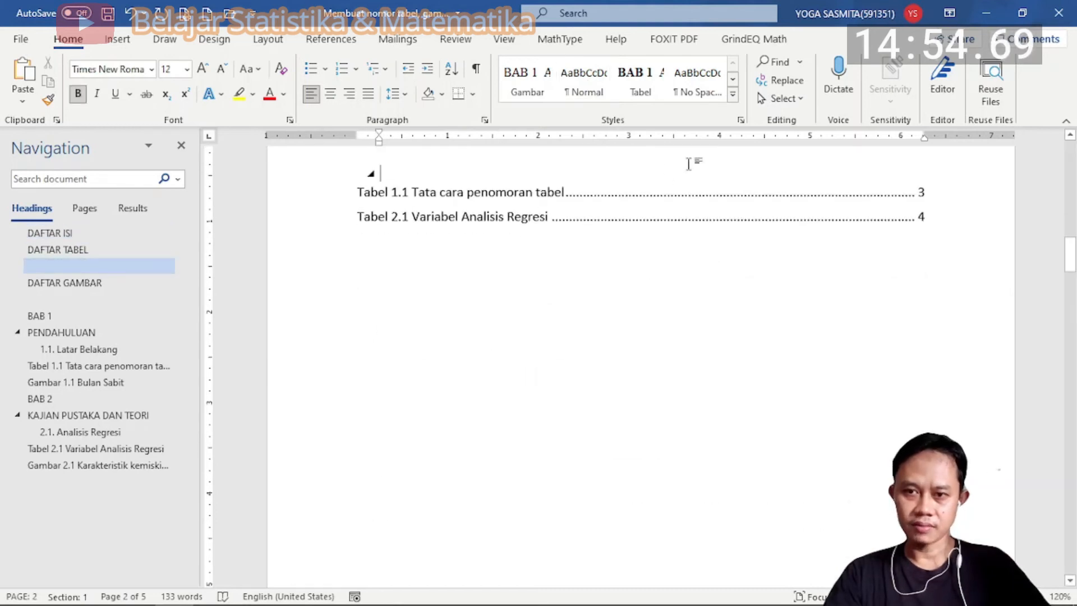
pyautogui.click(584, 90)
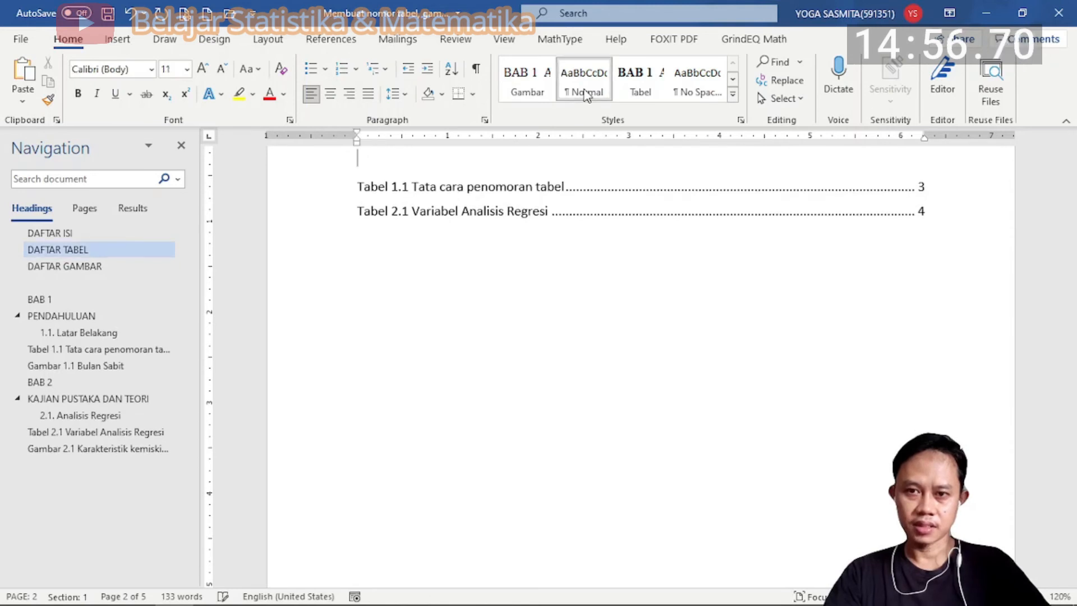
pyautogui.click(72, 286)
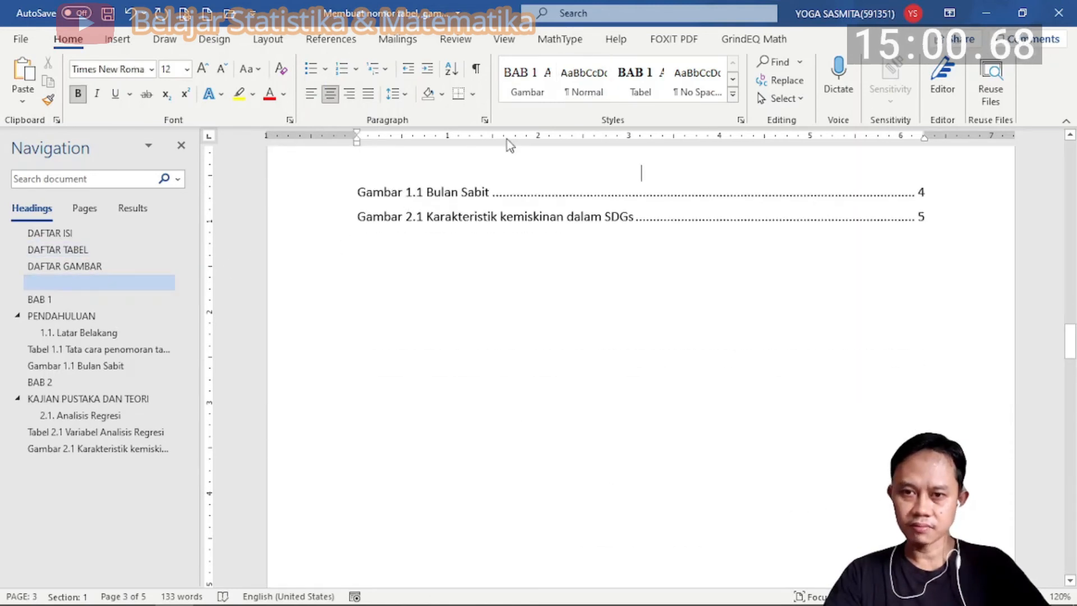
pyautogui.click(576, 94)
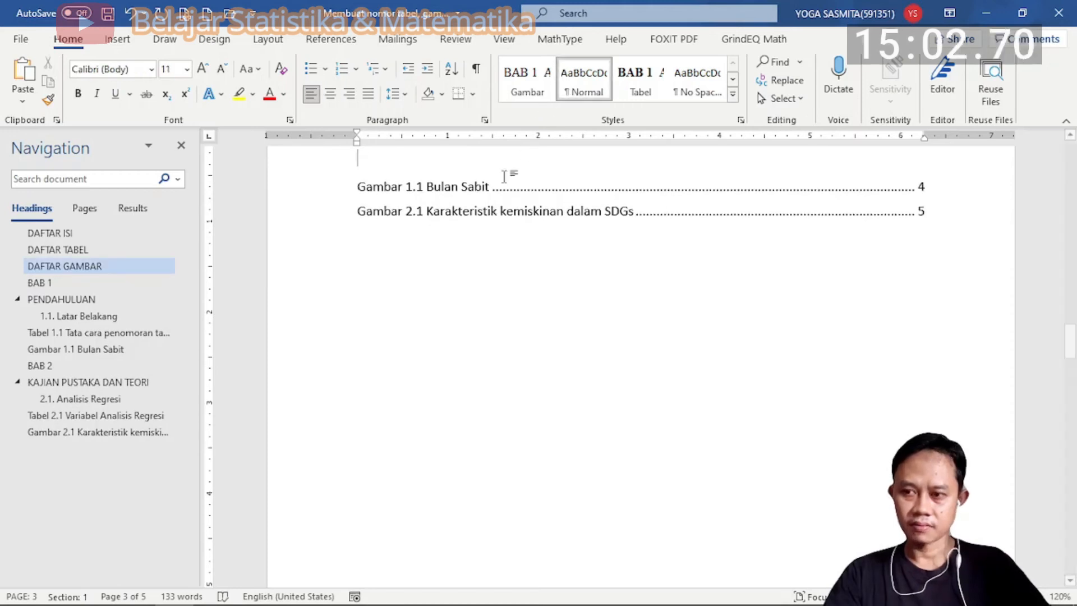
# Set the Tabel 1.1 Tata cara penomoran tabel caption to Do Not Show in Table of Contents, keeping its Tabel style
pyautogui.click(87, 284)
pyautogui.click(87, 303)
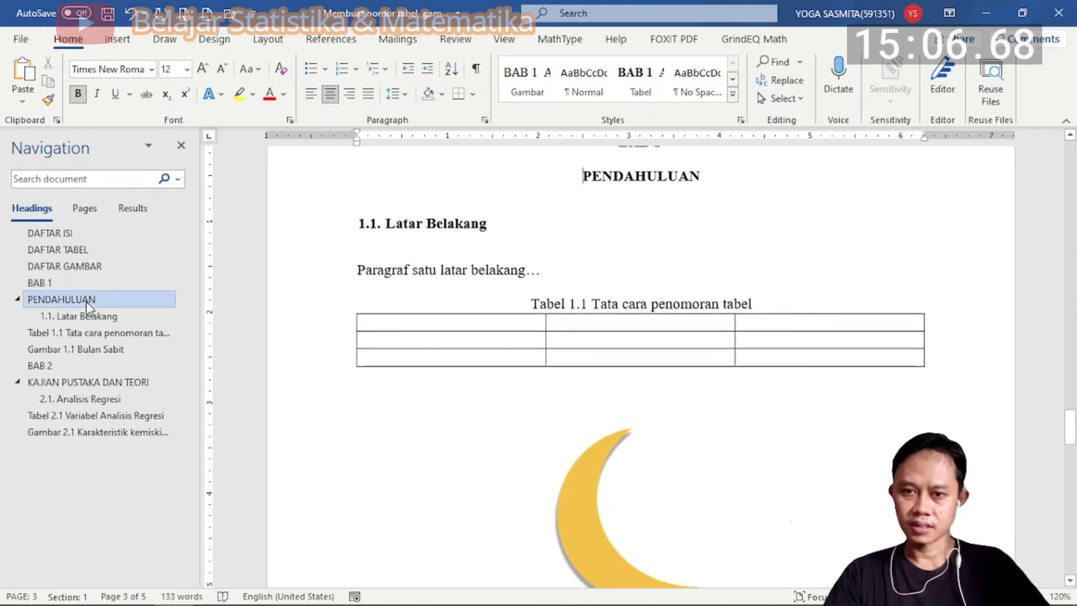
pyautogui.click(82, 316)
pyautogui.click(94, 333)
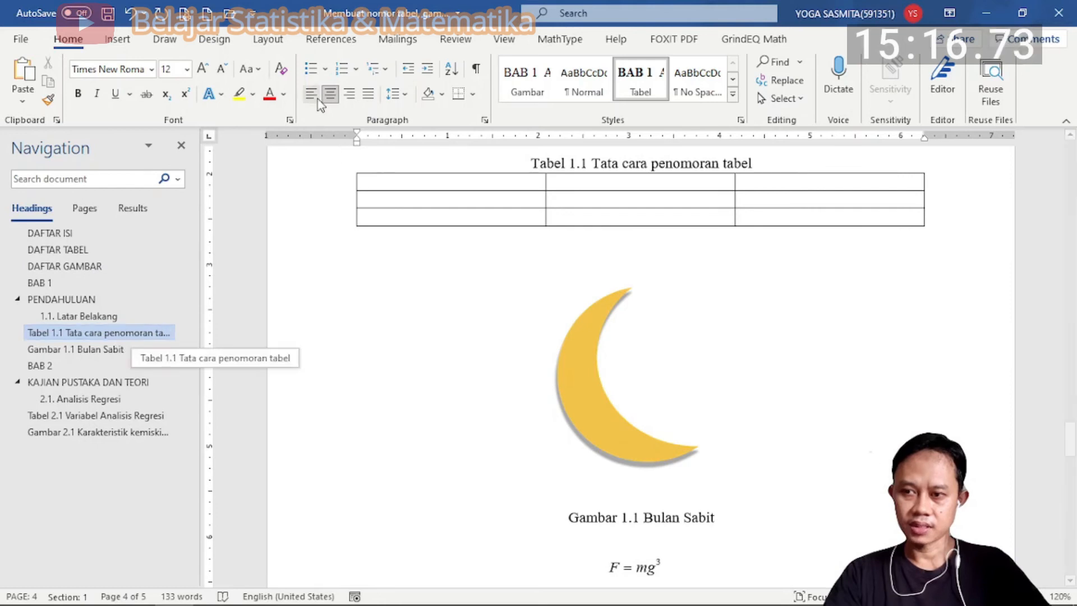
pyautogui.click(323, 45)
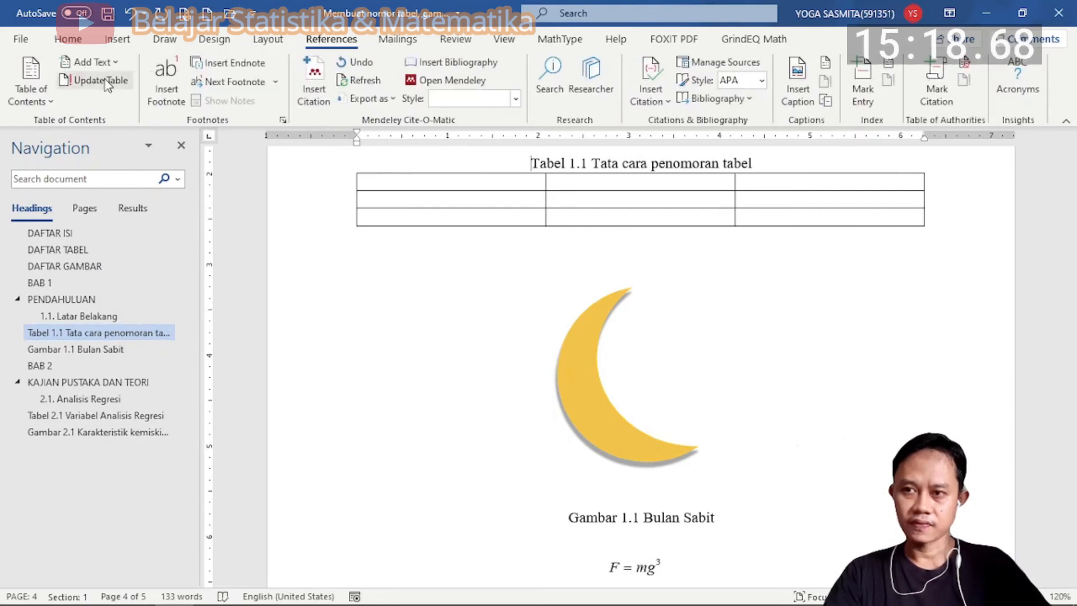
pyautogui.click(101, 64)
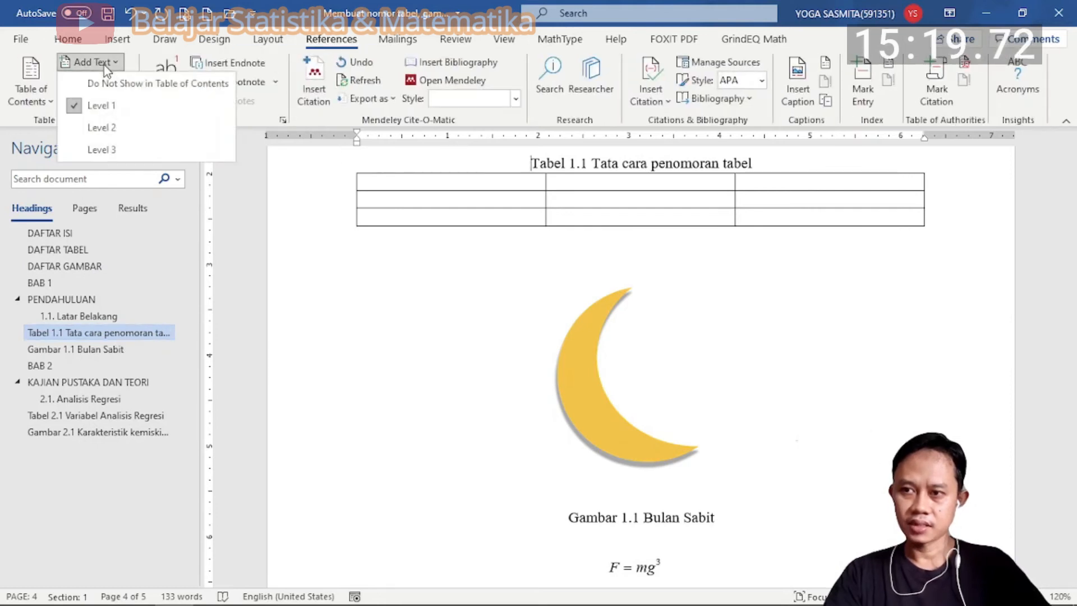
pyautogui.click(125, 88)
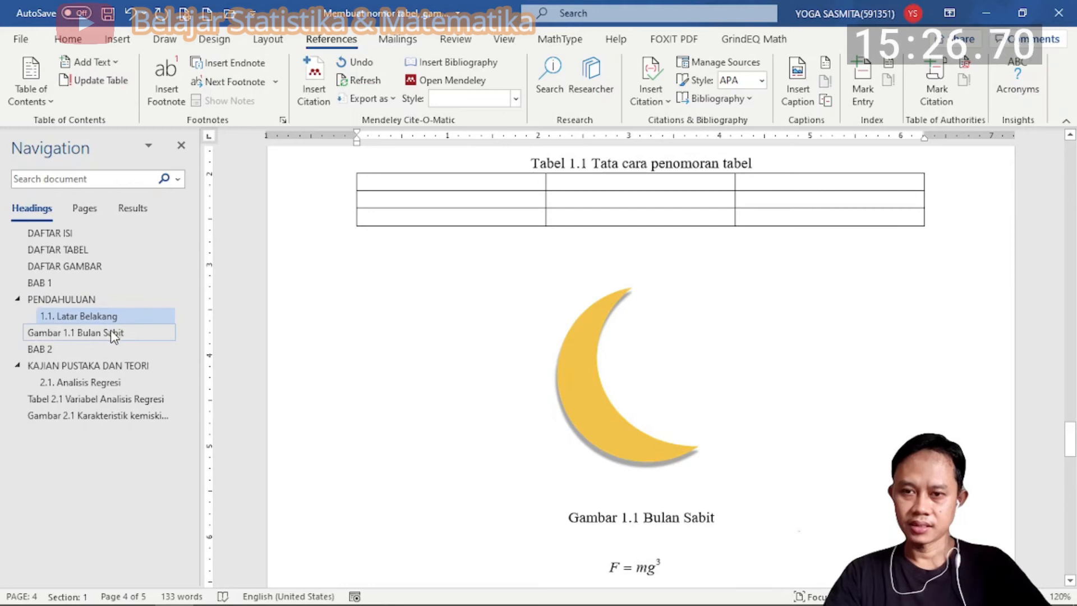
pyautogui.click(71, 41)
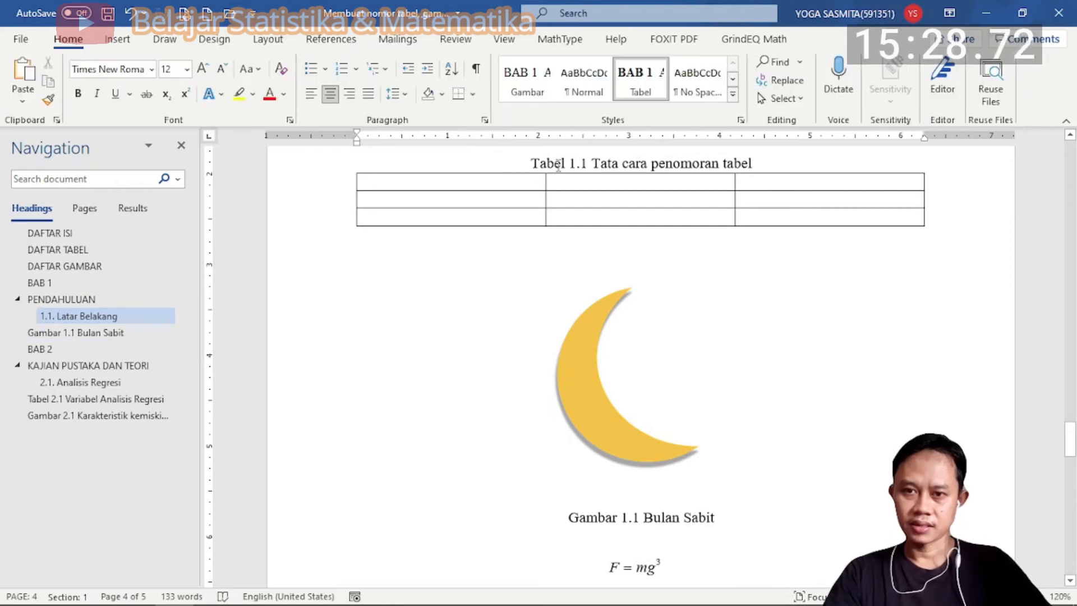
pyautogui.click(641, 85)
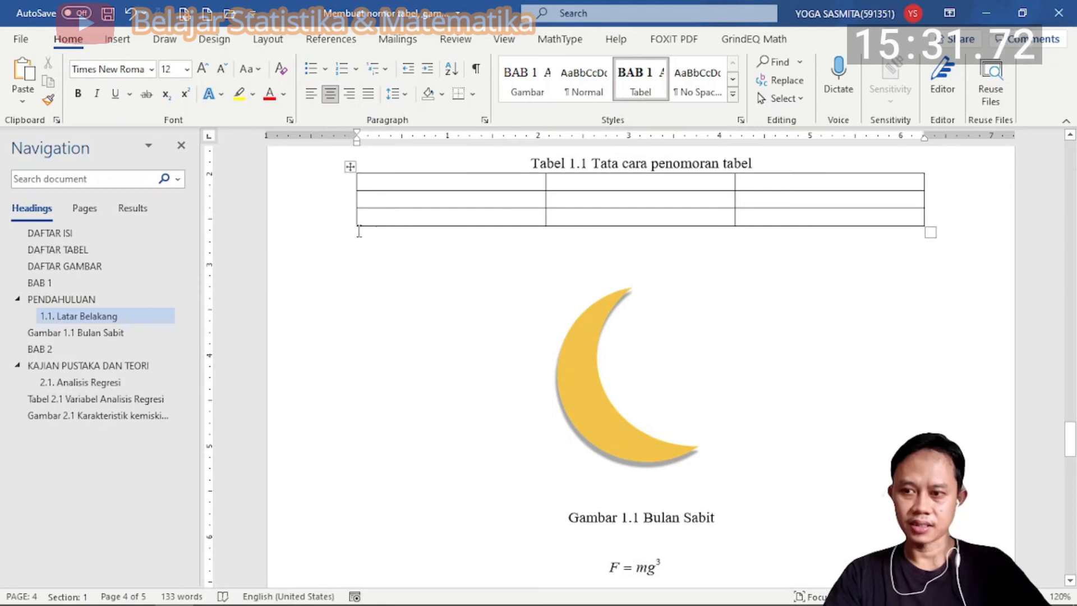
# Set the Gambar 1.1 Bulan Sabit caption to Do Not Show in Table of Contents
pyautogui.click(138, 331)
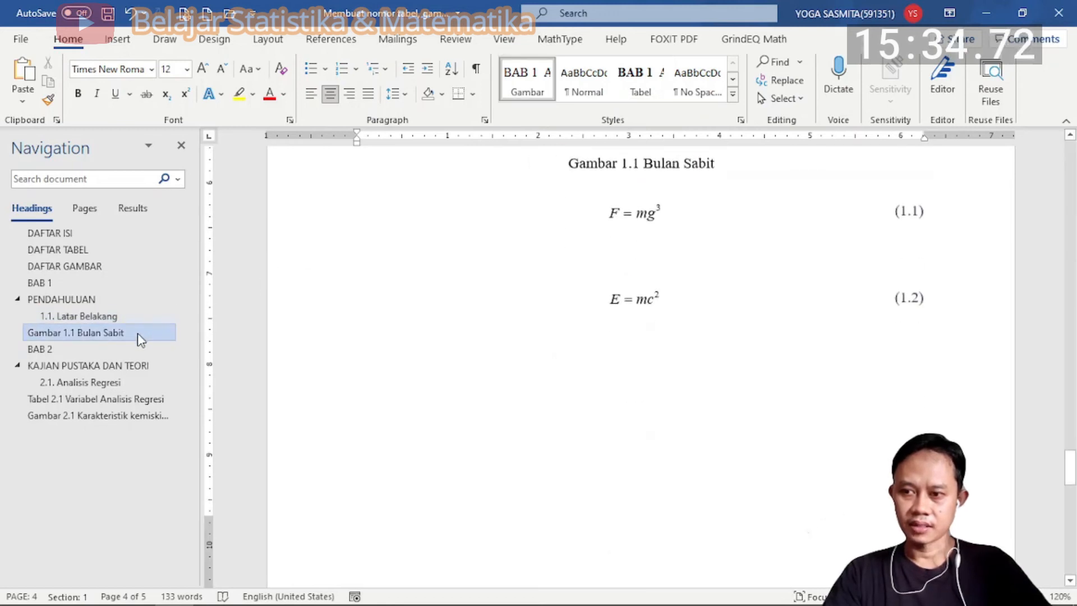
pyautogui.click(332, 40)
pyautogui.click(90, 62)
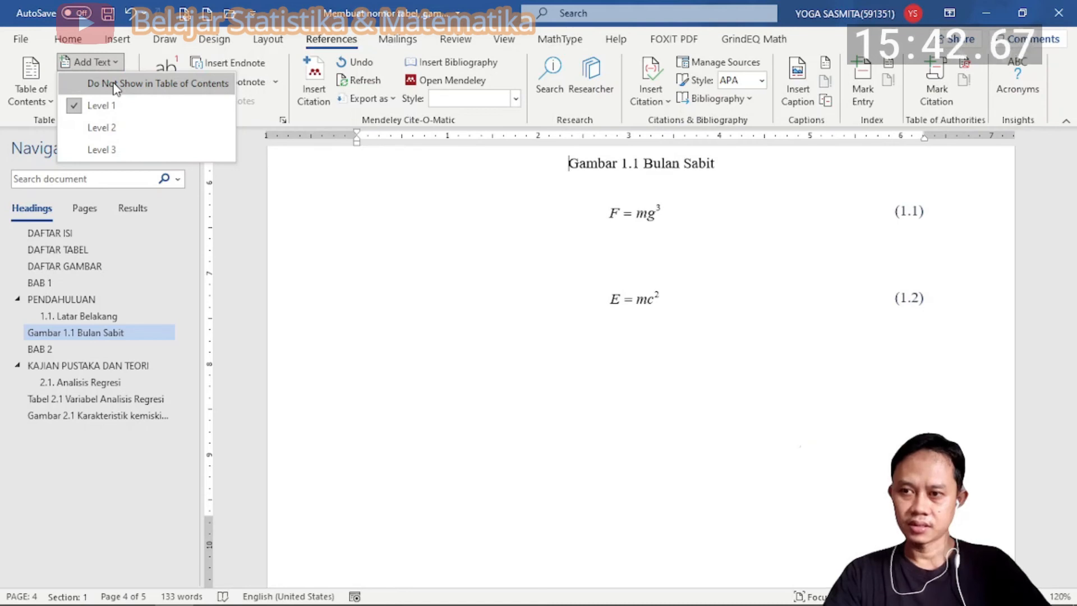
pyautogui.click(115, 85)
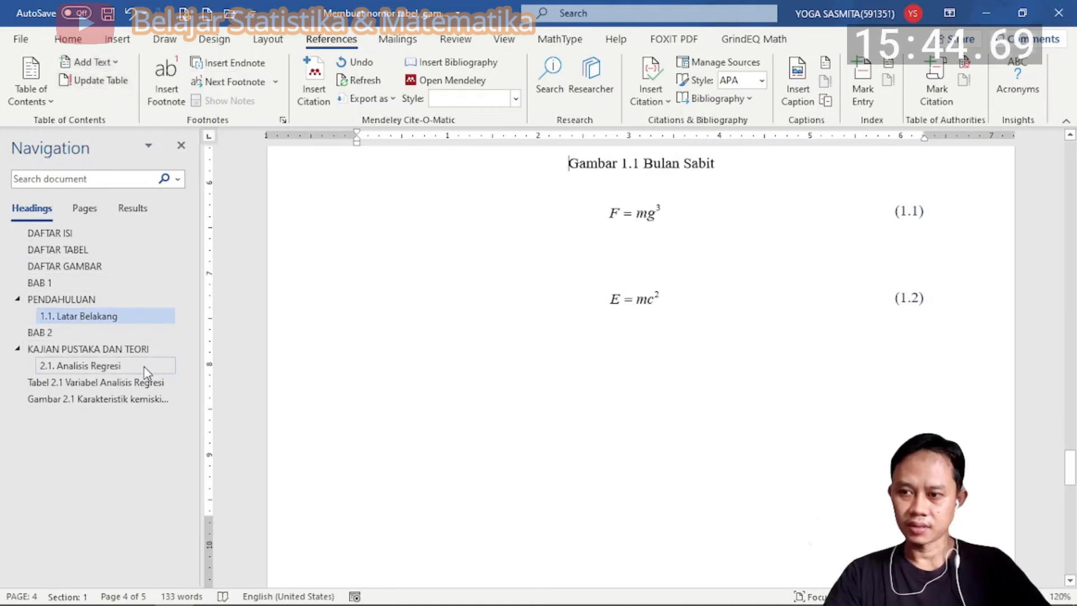
# Set the Tabel 2.1 Variabel Analisis Regresi and Gambar 2.1 Karakteristik kemiskinan dalam SDGs captions to Do Not Show in Table of Contents
pyautogui.click(136, 384)
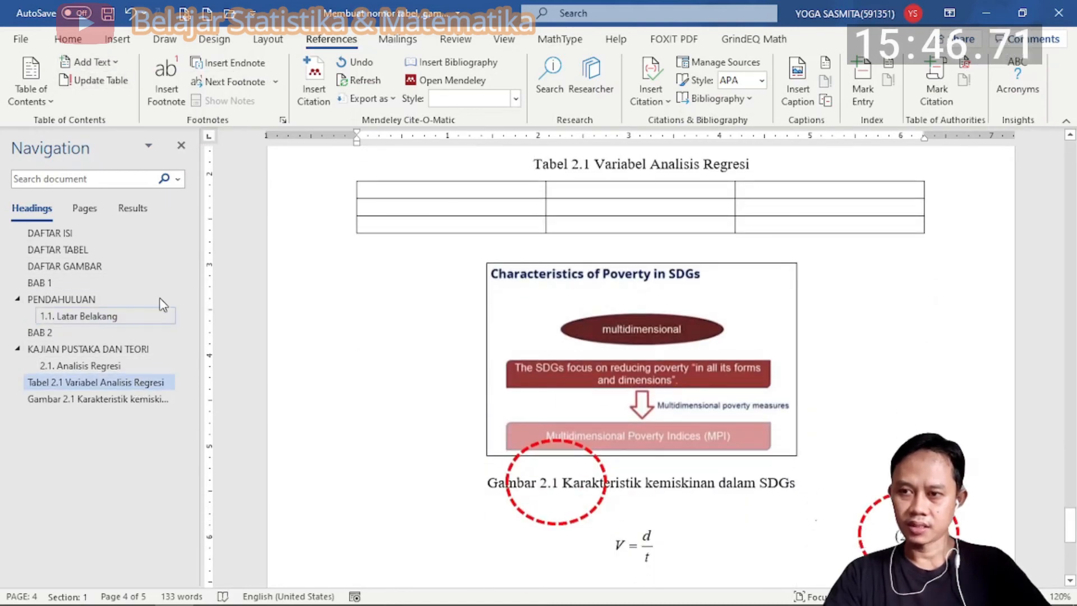
pyautogui.click(90, 62)
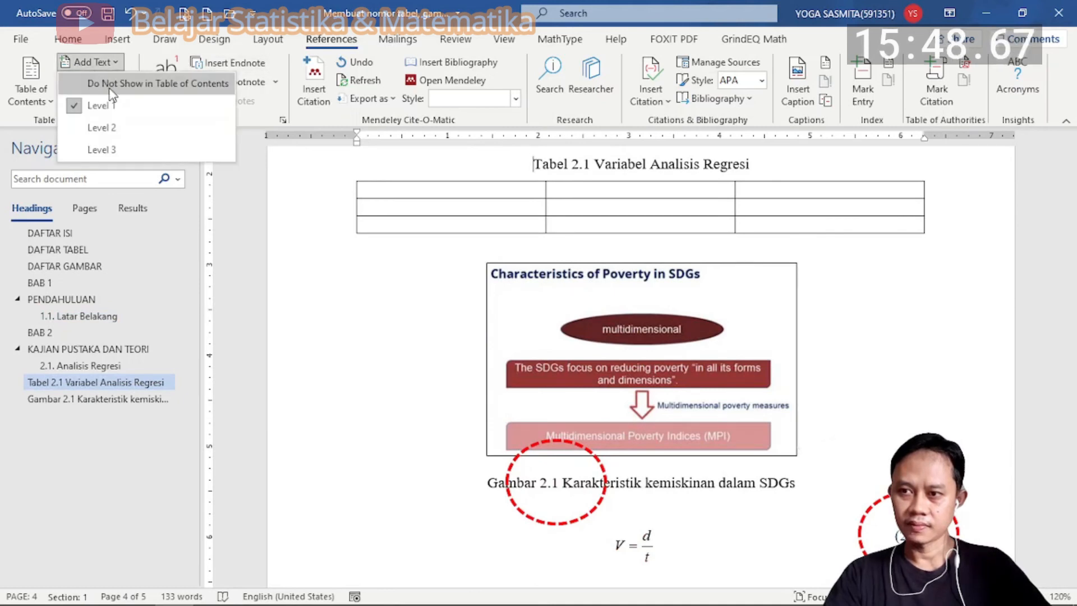
pyautogui.click(115, 86)
pyautogui.click(107, 387)
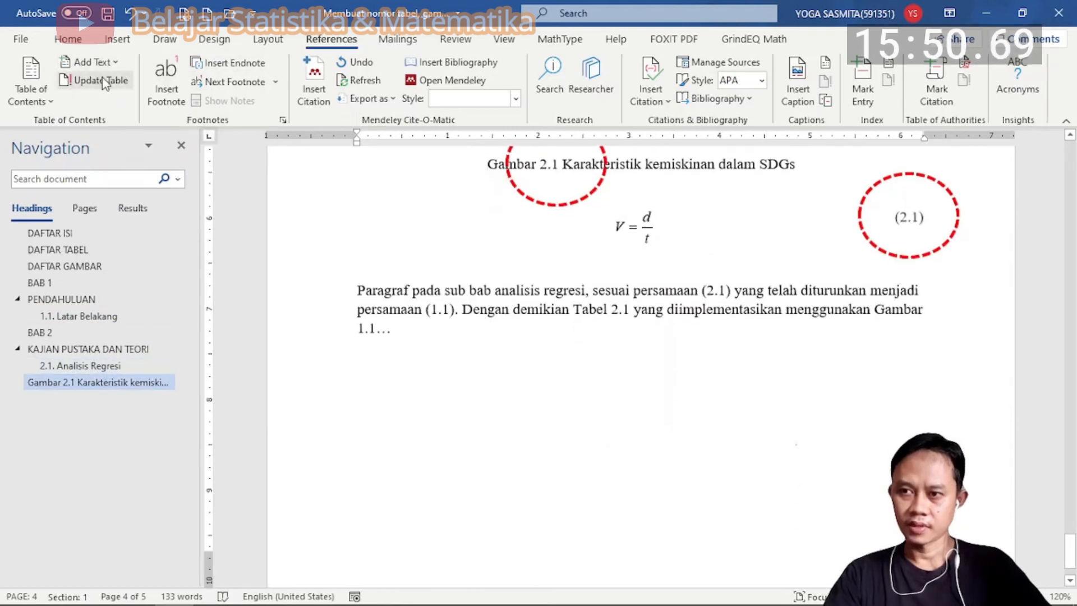
pyautogui.click(93, 63)
pyautogui.click(115, 83)
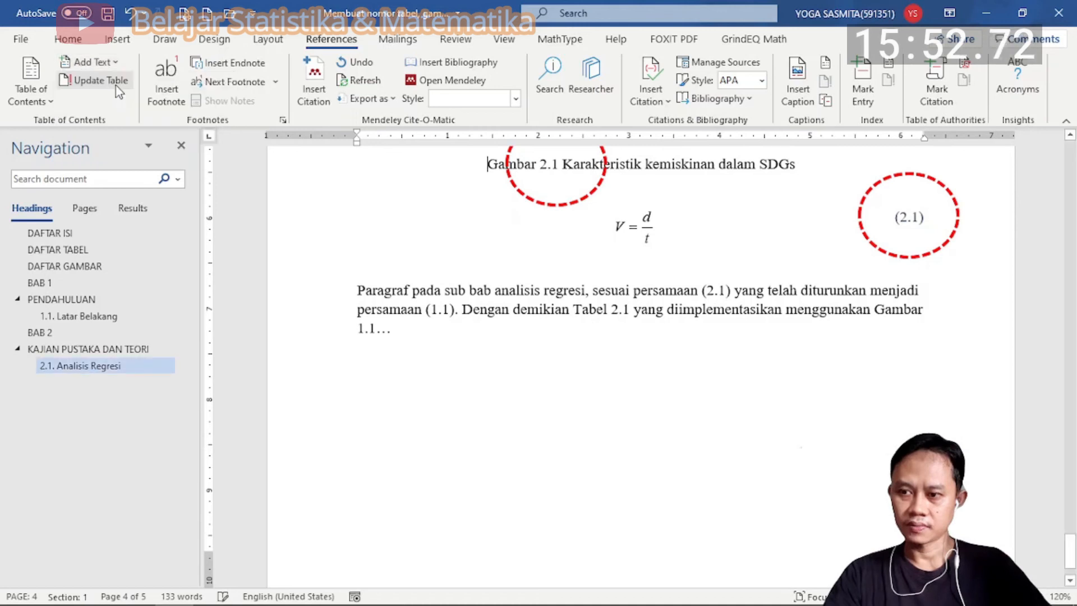
pyautogui.scroll(4, 414, 403)
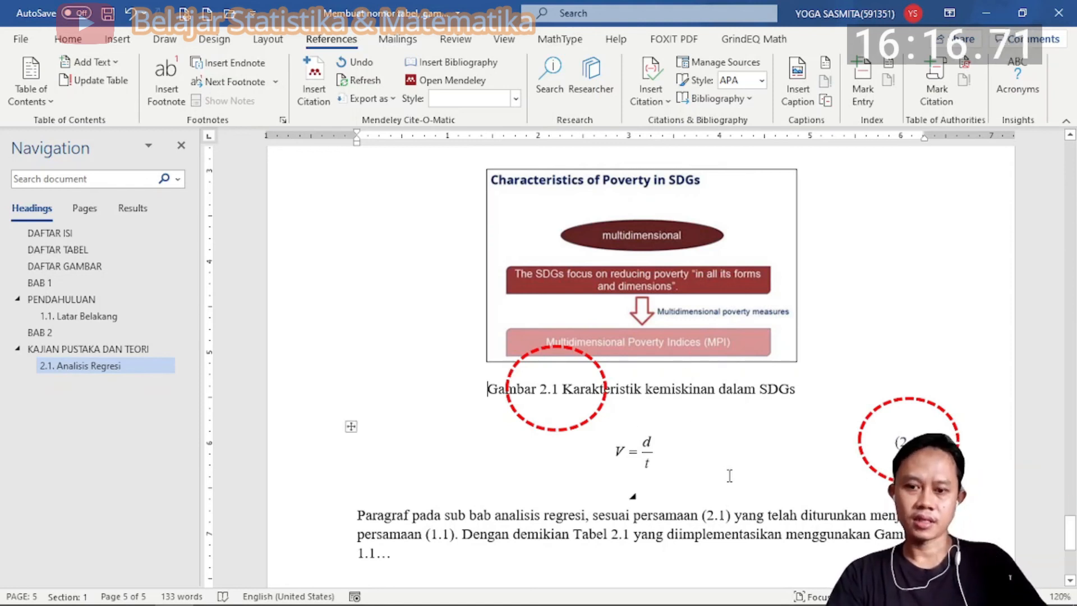
pyautogui.scroll(15, 730, 476)
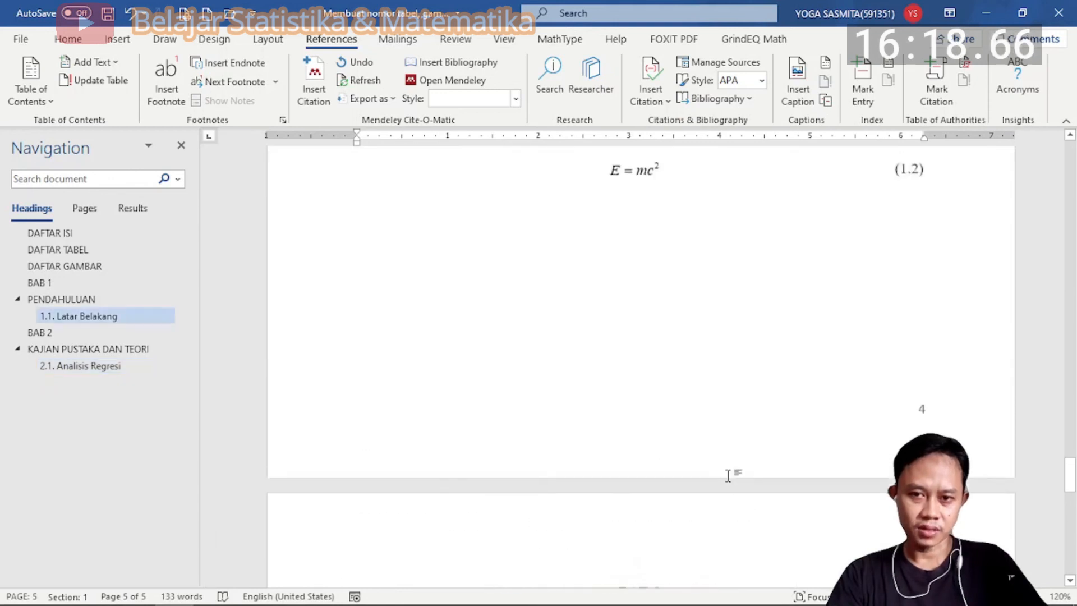
pyautogui.scroll(12, 723, 487)
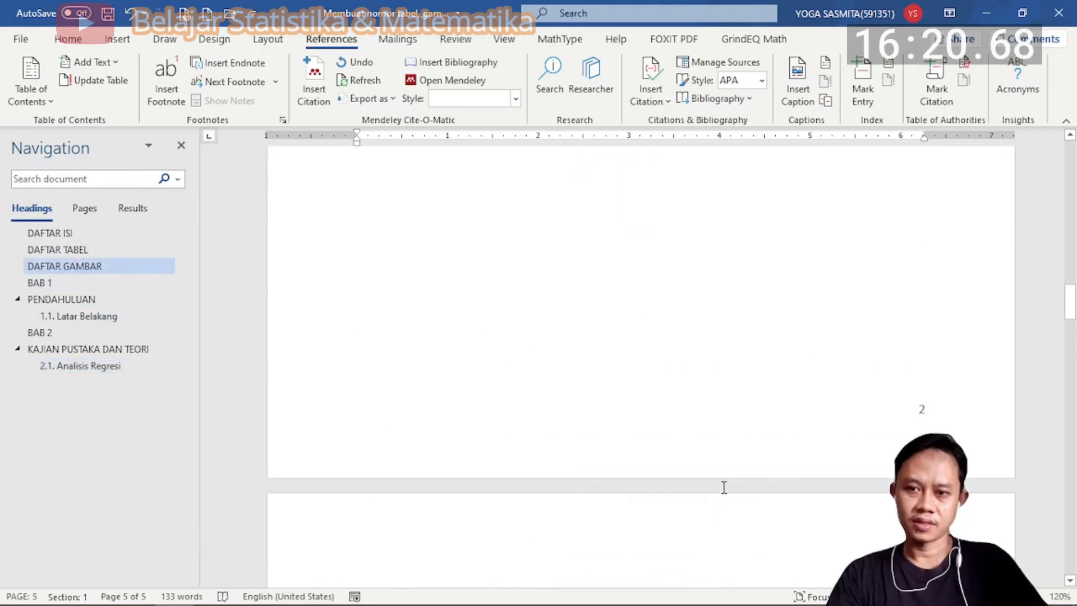
pyautogui.scroll(10, 723, 487)
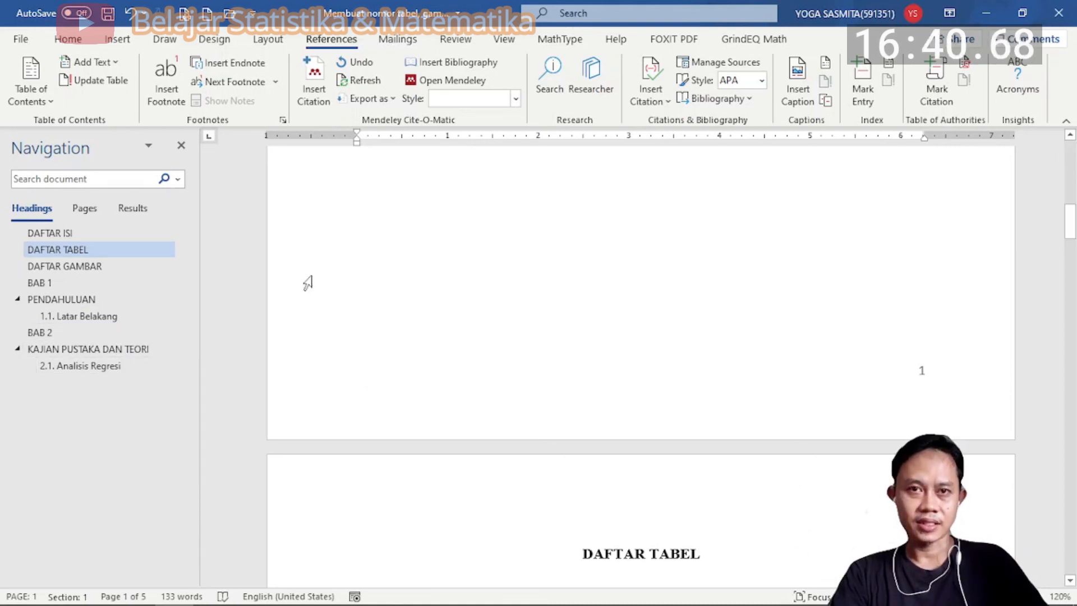
# Start saving a copy of the document in its current folder under the file name Membuat DAFTAR ISI
pyautogui.click(22, 41)
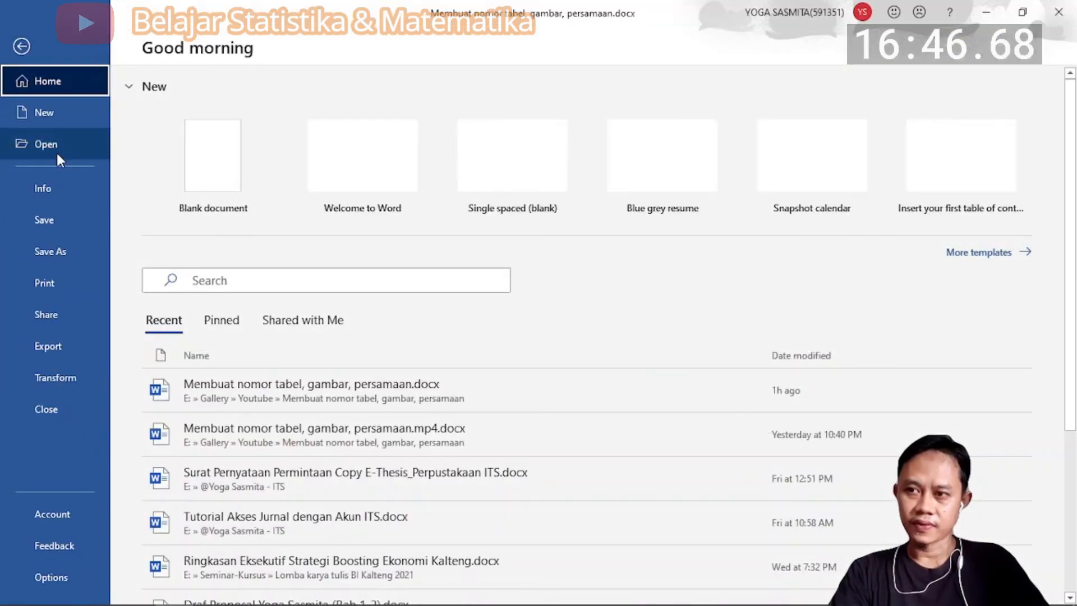
pyautogui.click(58, 258)
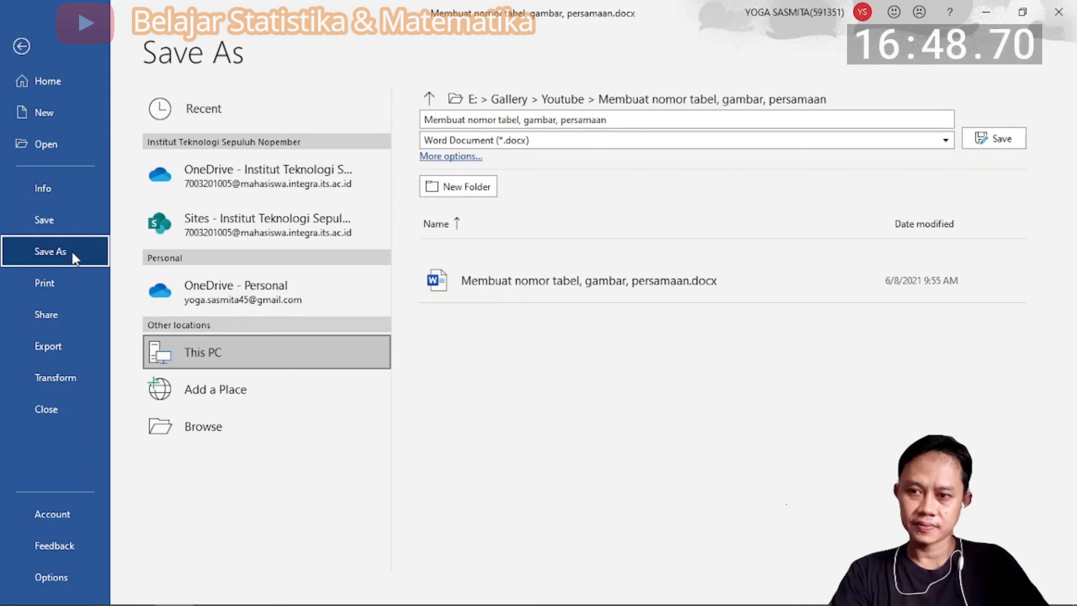
pyautogui.click(224, 425)
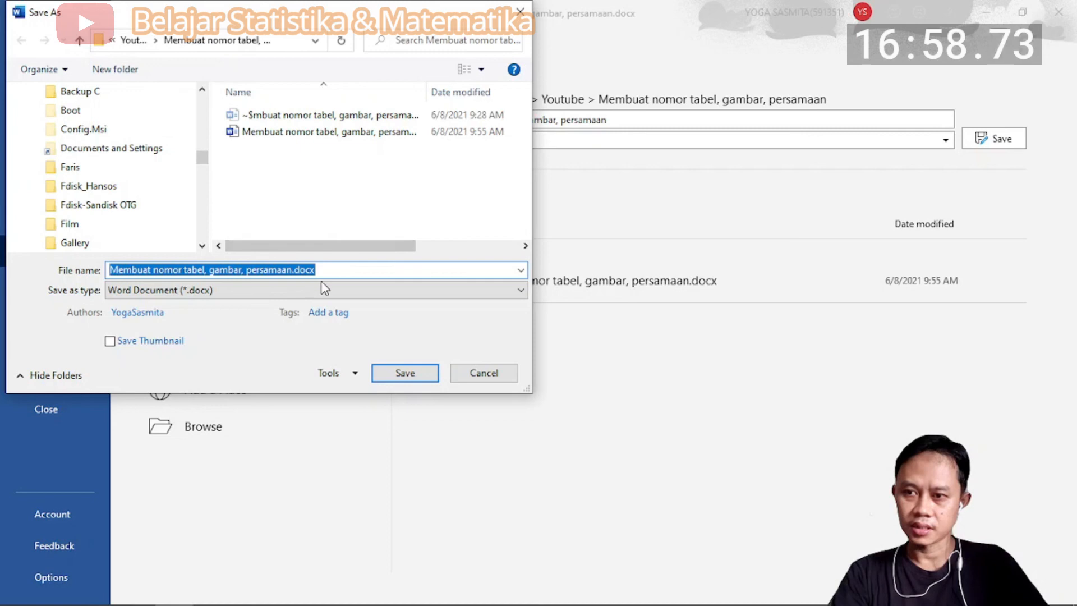
pyautogui.click(293, 270)
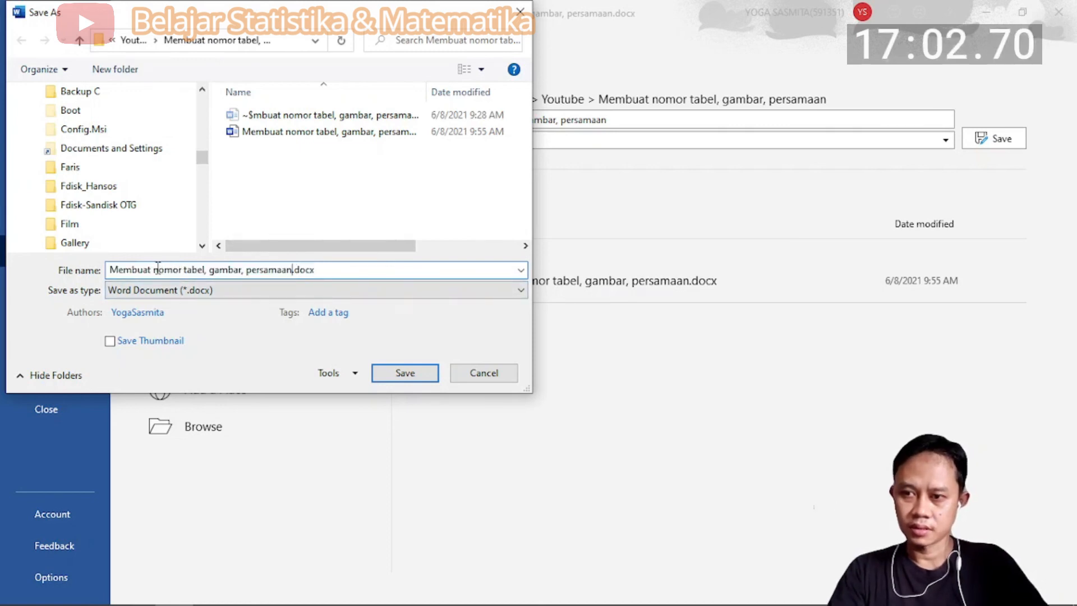
pyautogui.moveTo(155, 270); pyautogui.dragTo(293, 269)
pyautogui.press('BackSpace')
pyautogui.write('DA')
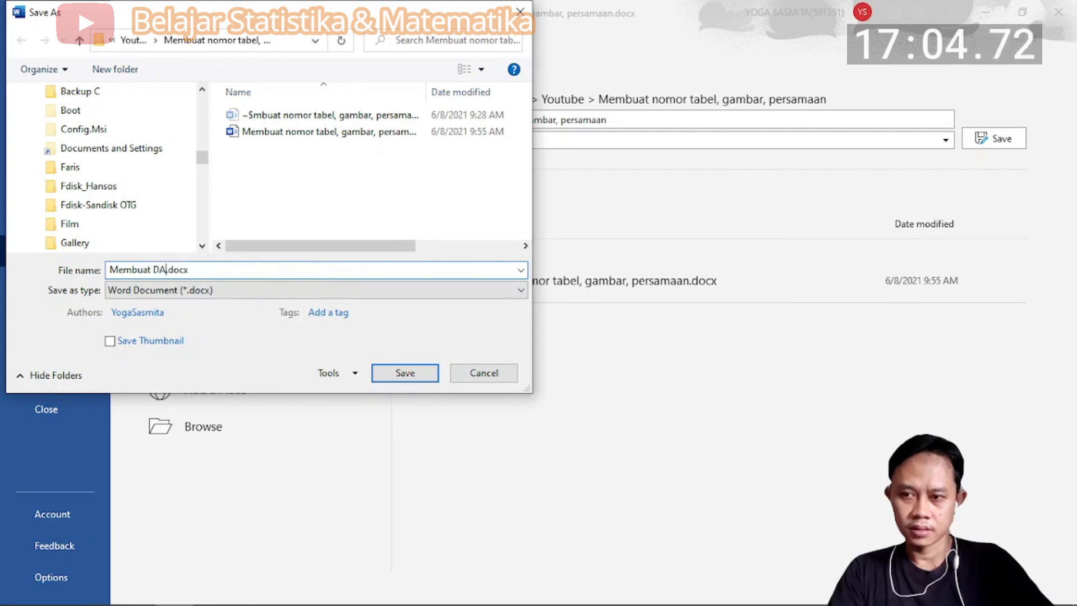
pyautogui.write('FTAR ISI')
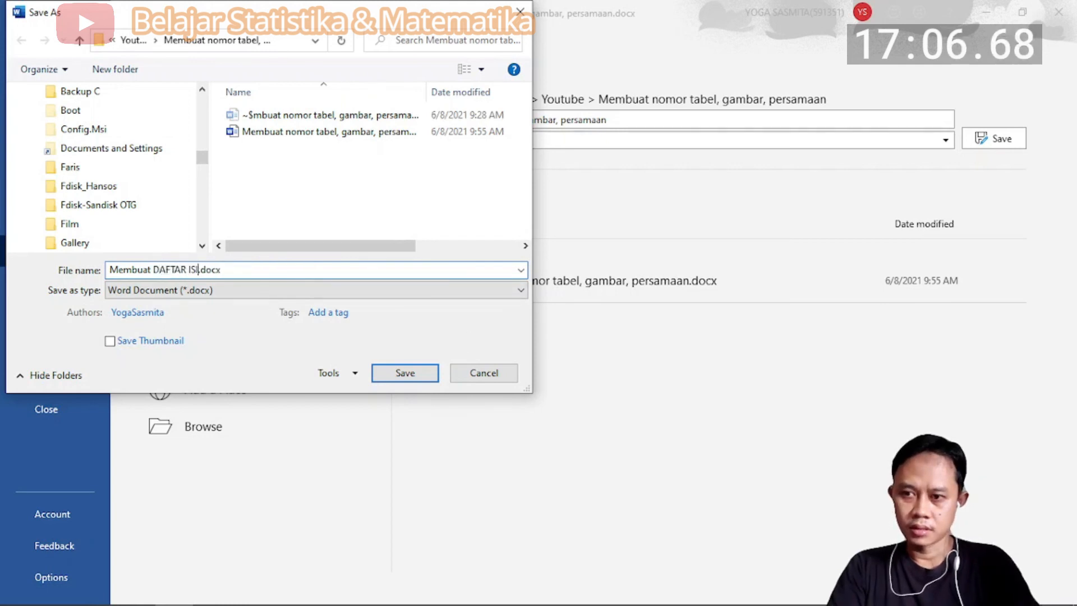
# Save the copy in PDF format with the option to create bookmarks using headings turned on
pyautogui.click(411, 298)
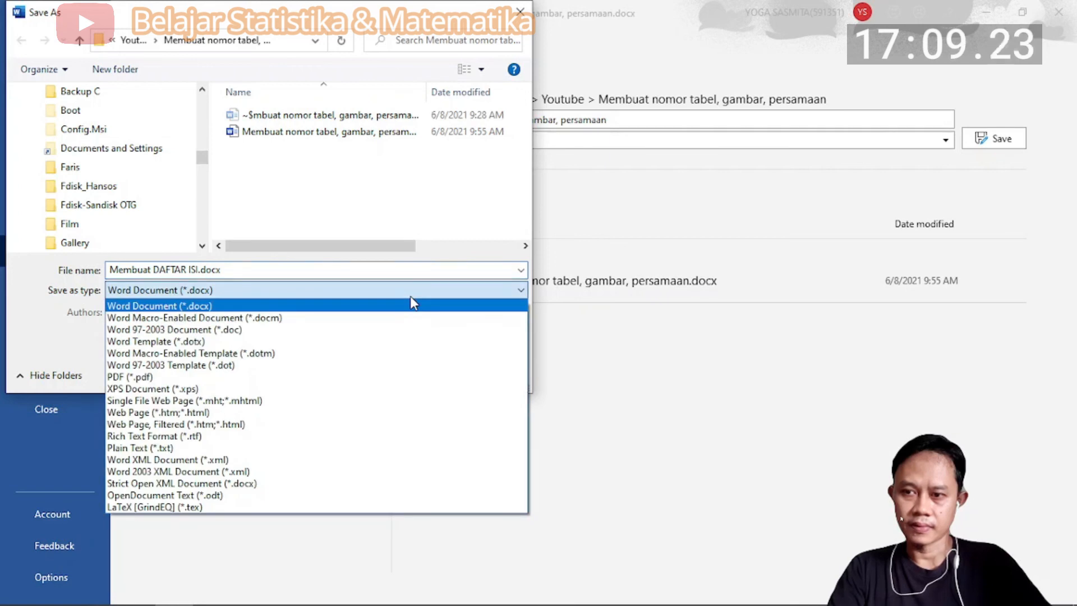
pyautogui.click(297, 378)
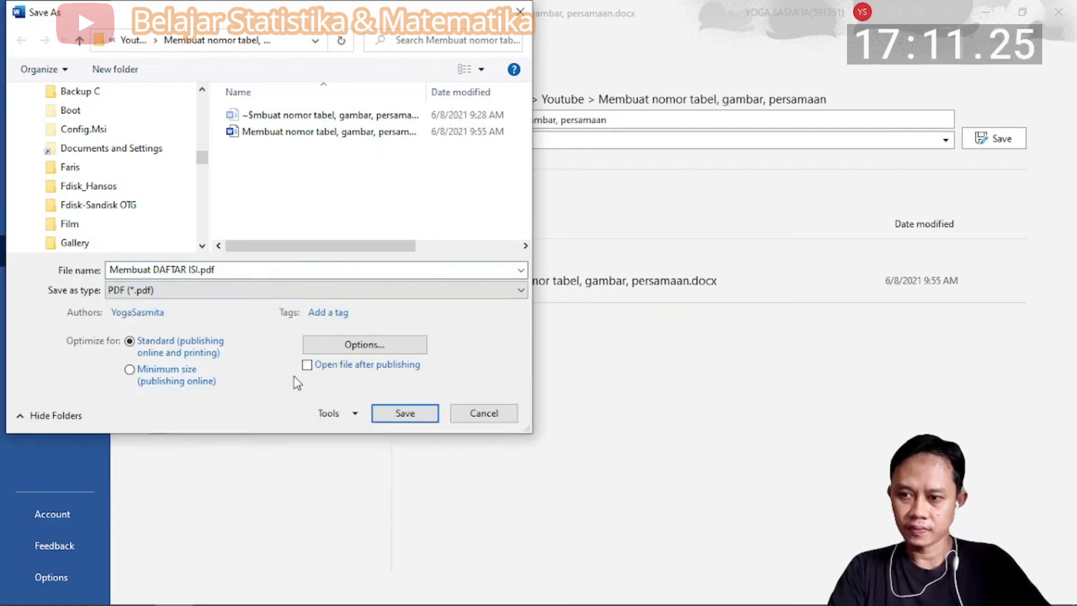
pyautogui.click(335, 345)
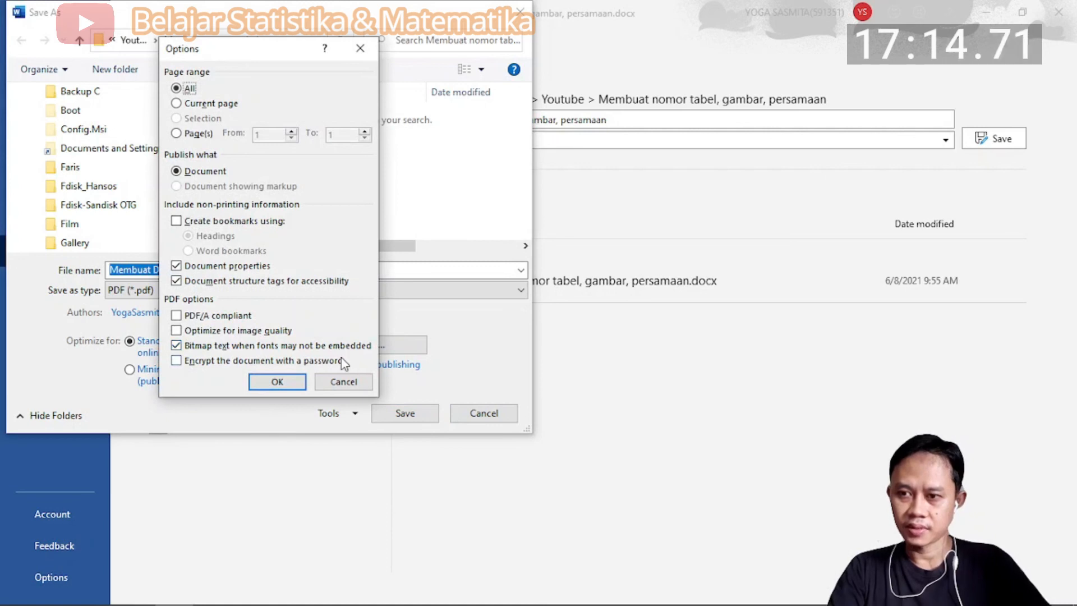
pyautogui.click(176, 221)
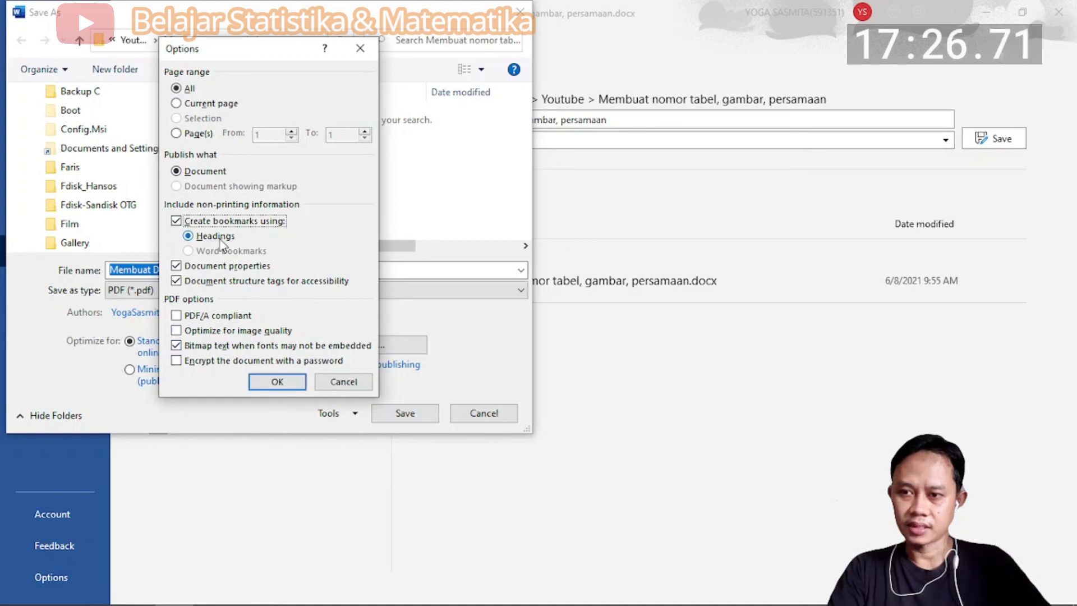
pyautogui.click(280, 383)
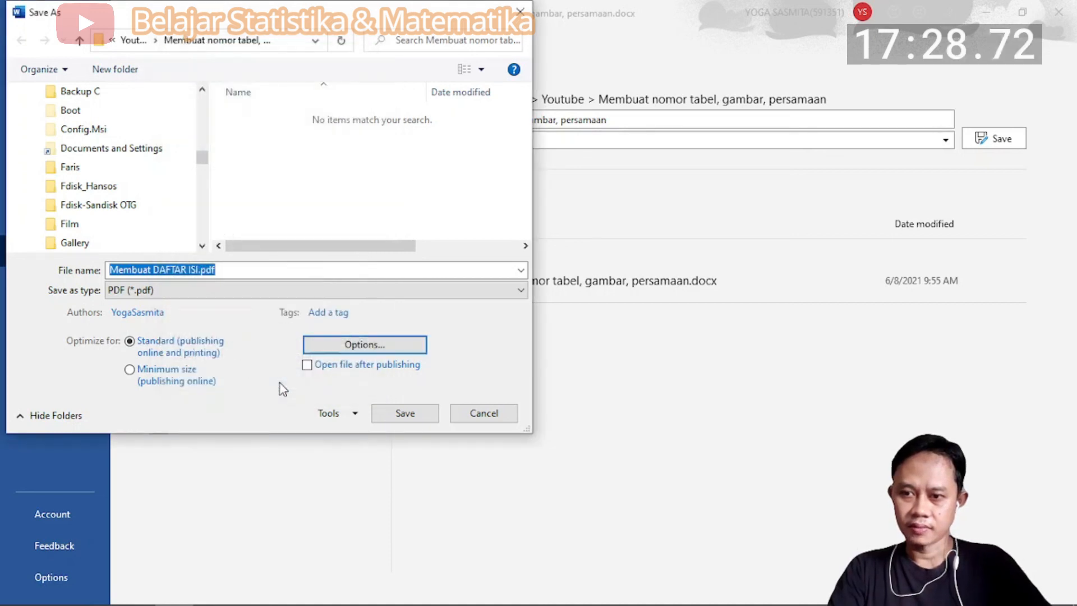
pyautogui.click(415, 416)
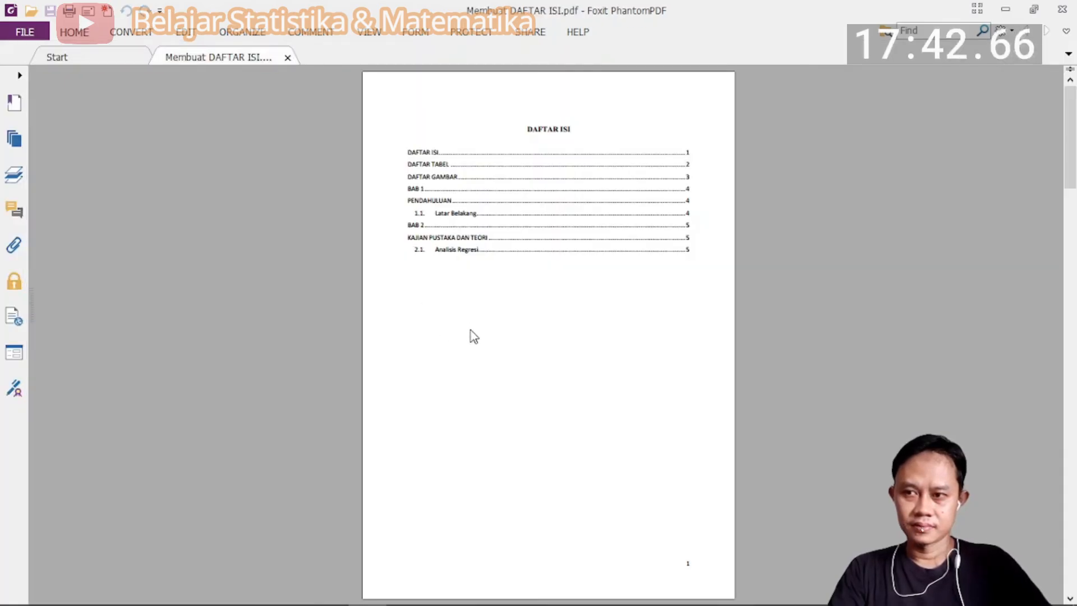
# In Foxit PhantomPDF, show the exported PDF's bookmarks and follow DAFTAR TABEL, DAFTAR GAMBAR, BAB 1 and PENDAHULUAN
pyautogui.click(15, 104)
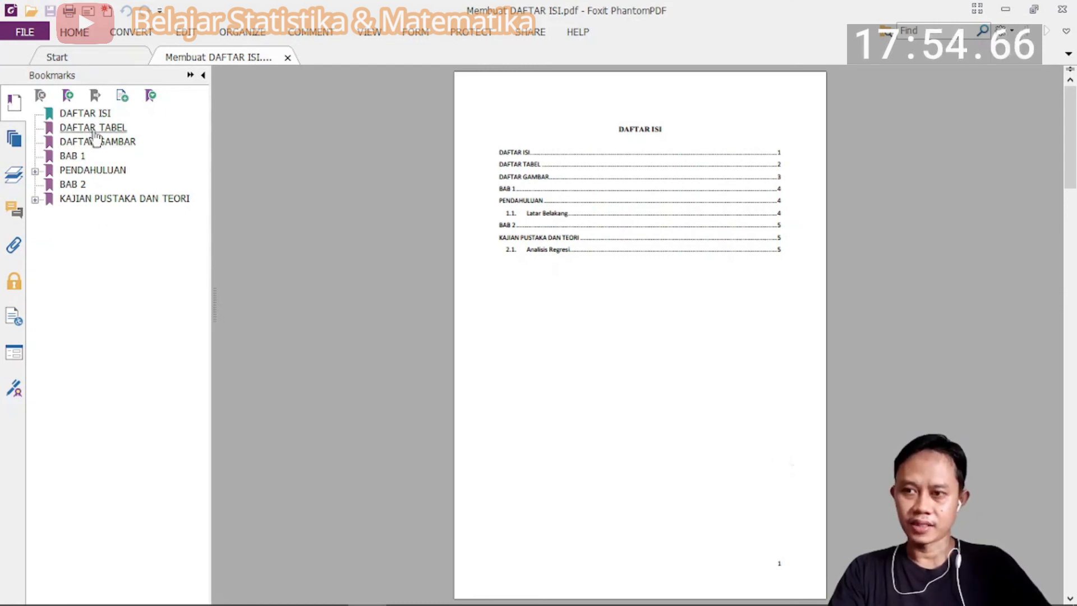
pyautogui.click(90, 129)
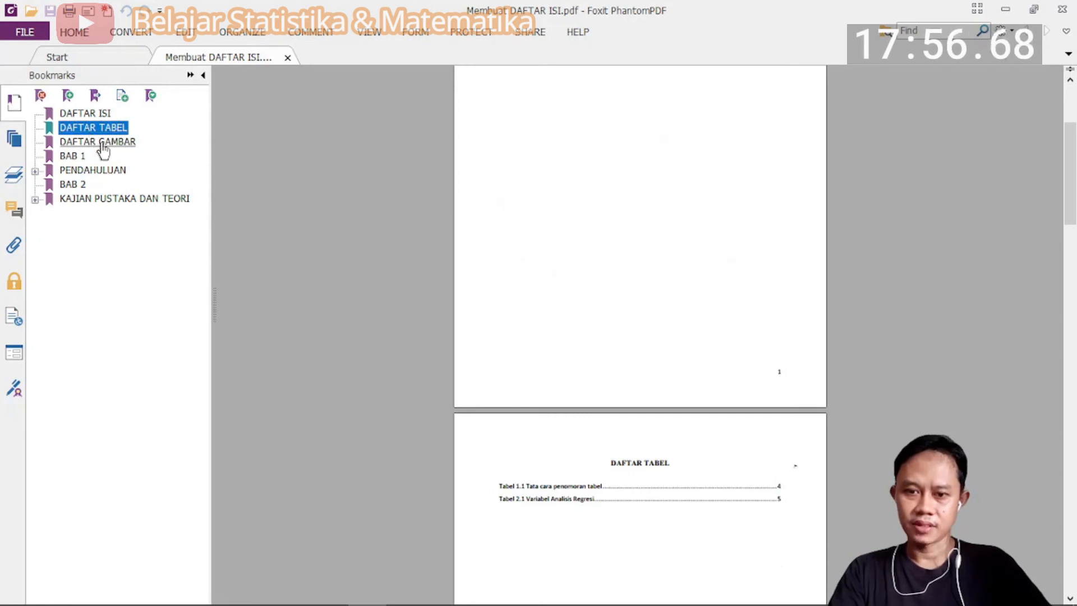
pyautogui.click(97, 144)
pyautogui.click(82, 157)
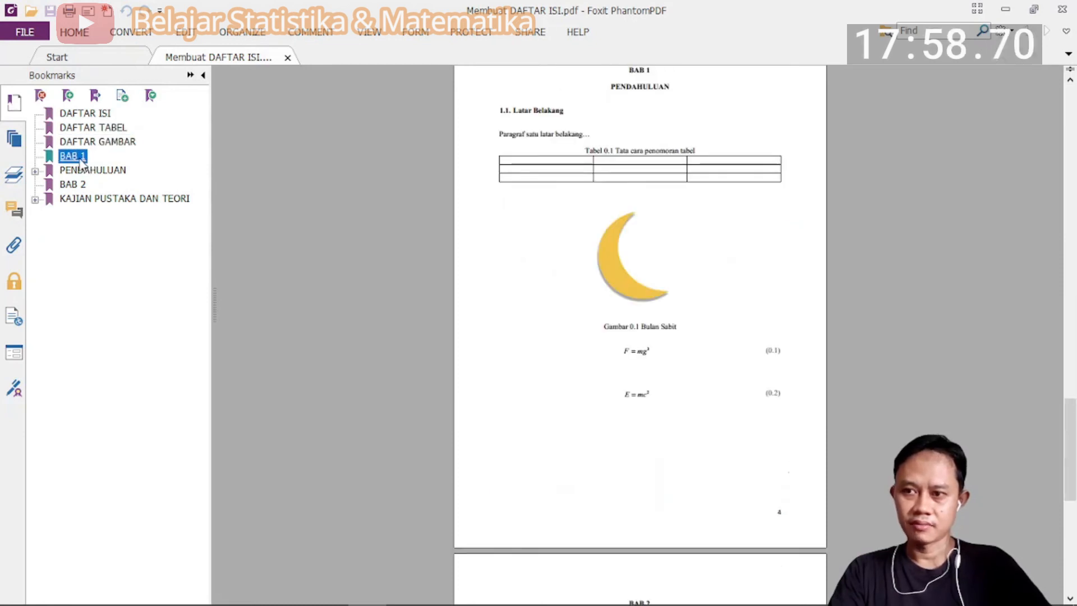
pyautogui.click(85, 171)
# Check the nested bookmarks 1.1. Latar Belakang and 2.1. Analisis Regresi, and return to the DAFTAR ISI page
pyautogui.click(35, 171)
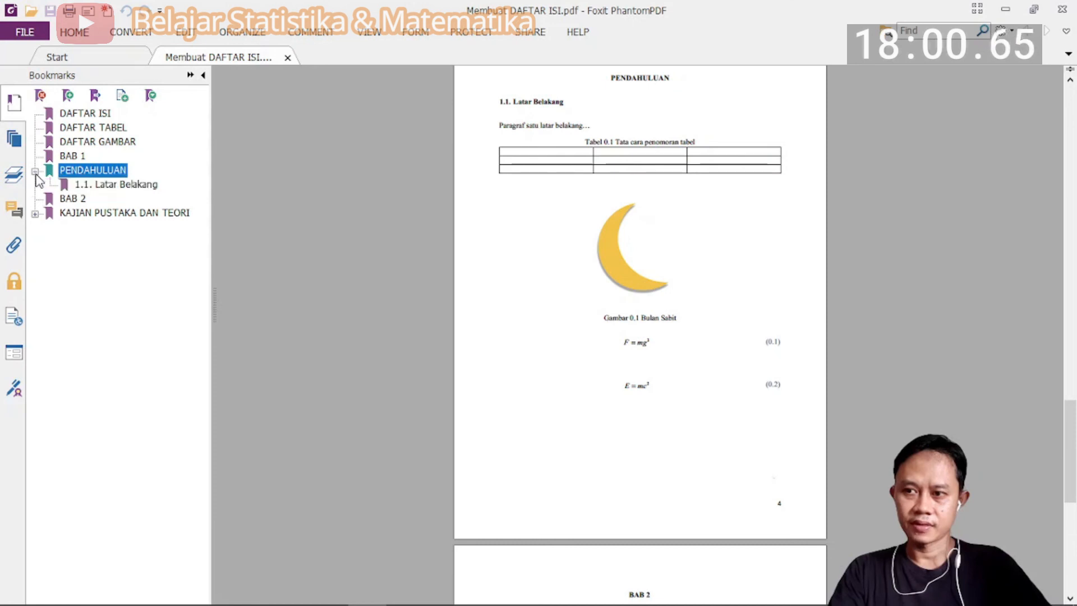
pyautogui.click(96, 186)
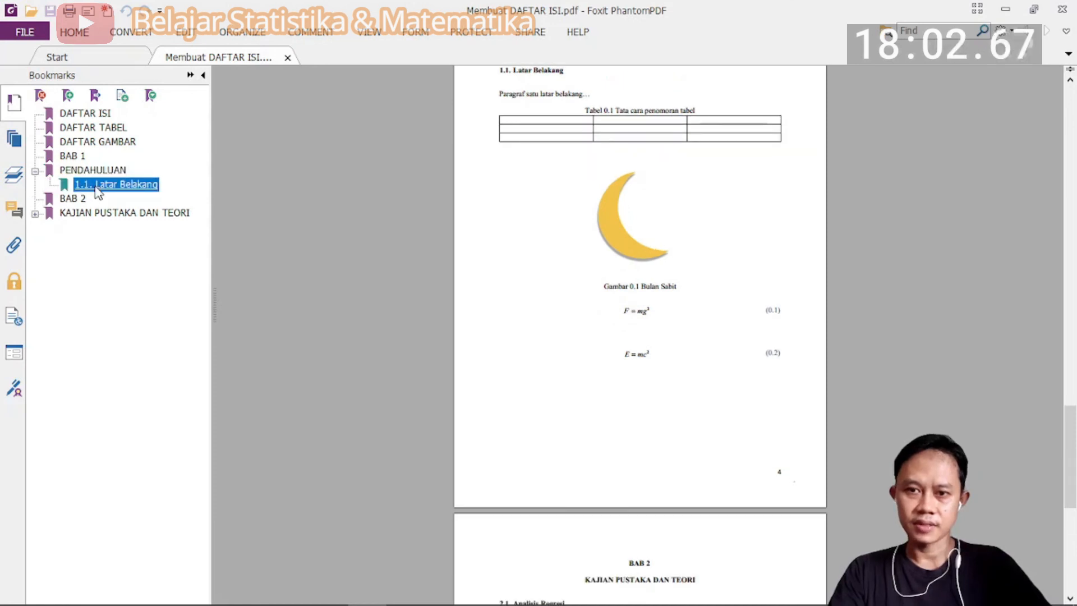
pyautogui.click(35, 214)
pyautogui.click(99, 228)
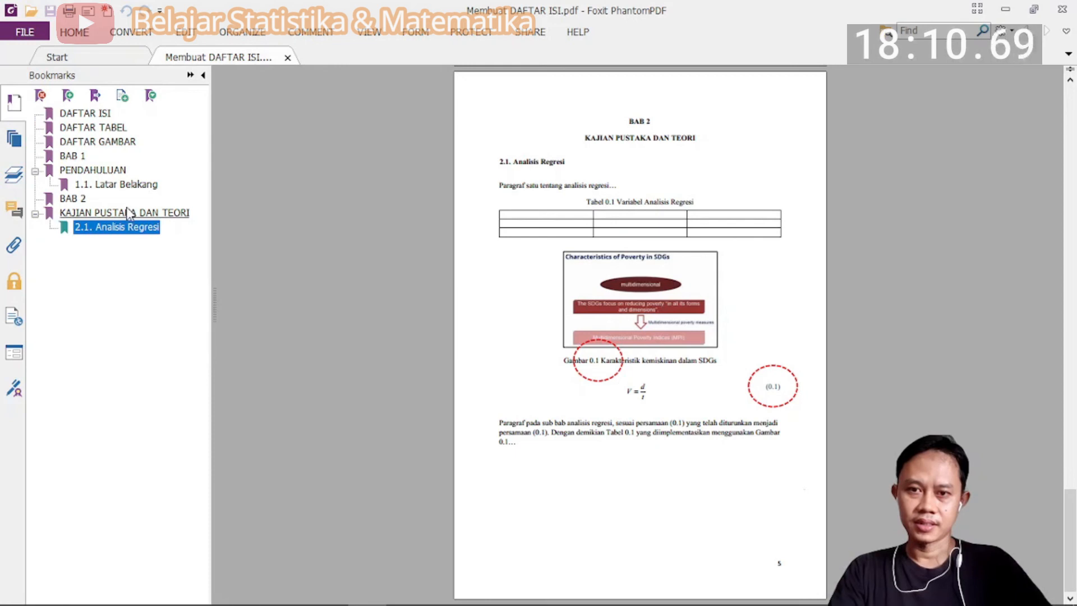
pyautogui.click(84, 114)
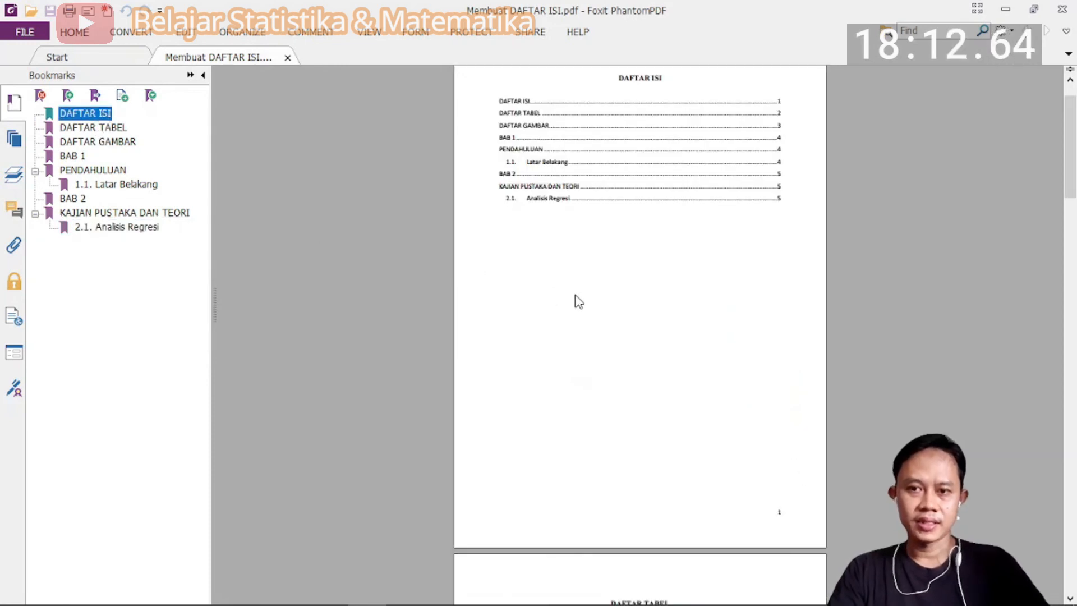